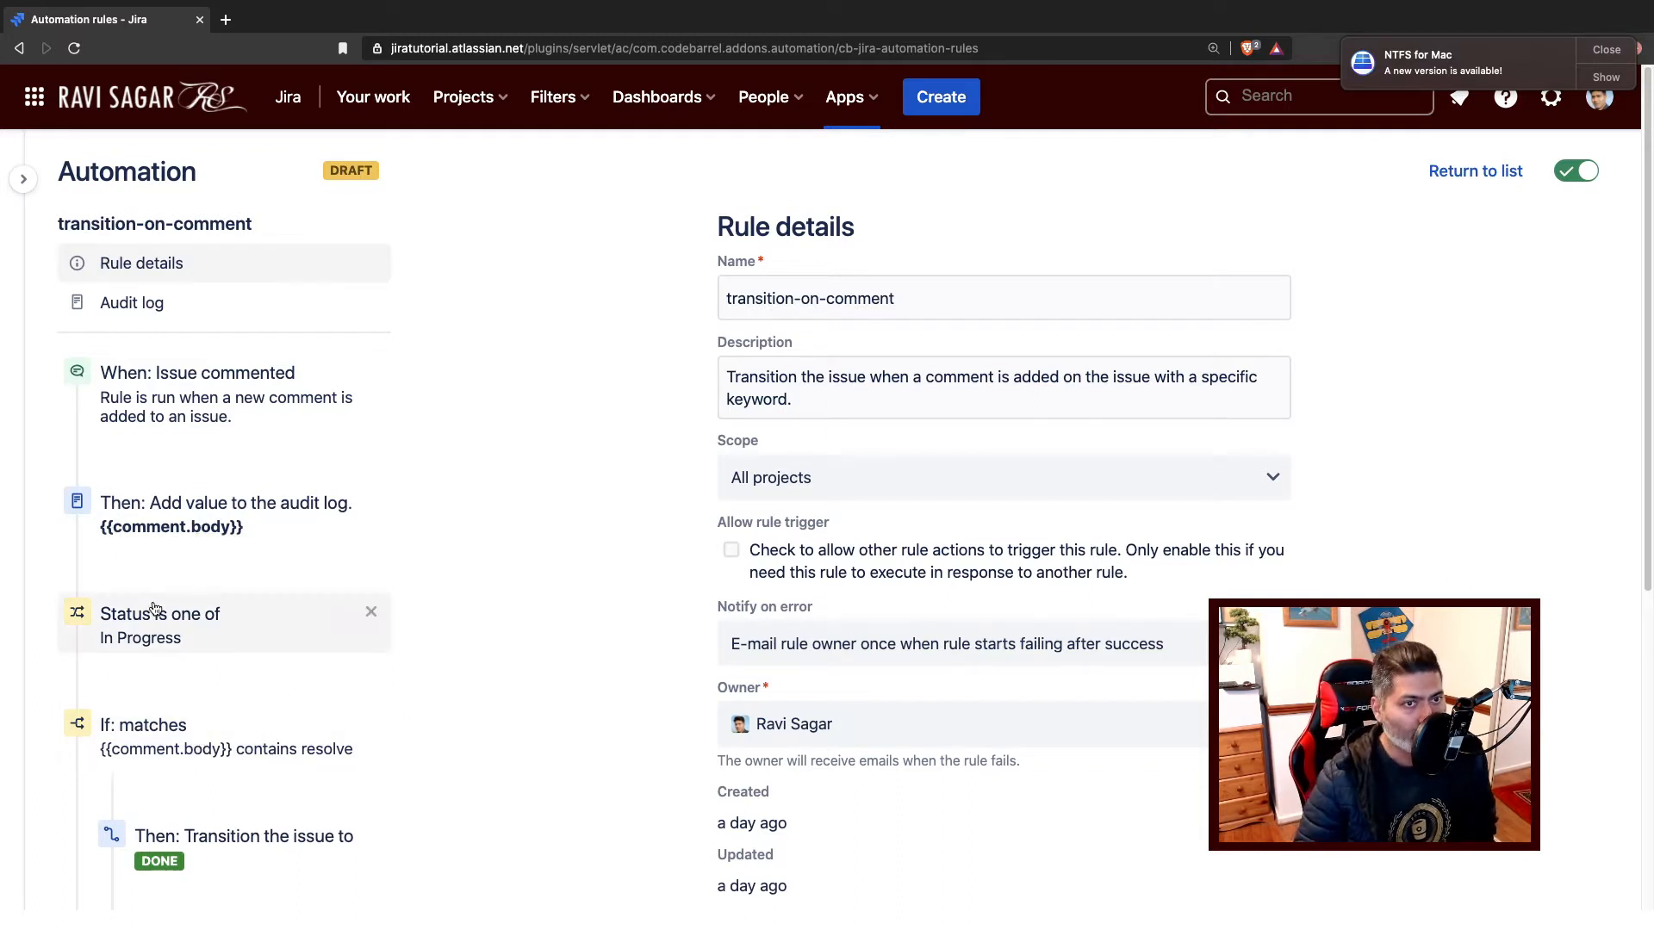
# Step: Examine the rule's Issue commented trigger, the audit log action's message and the status condition's settings
pyautogui.click(241, 392)
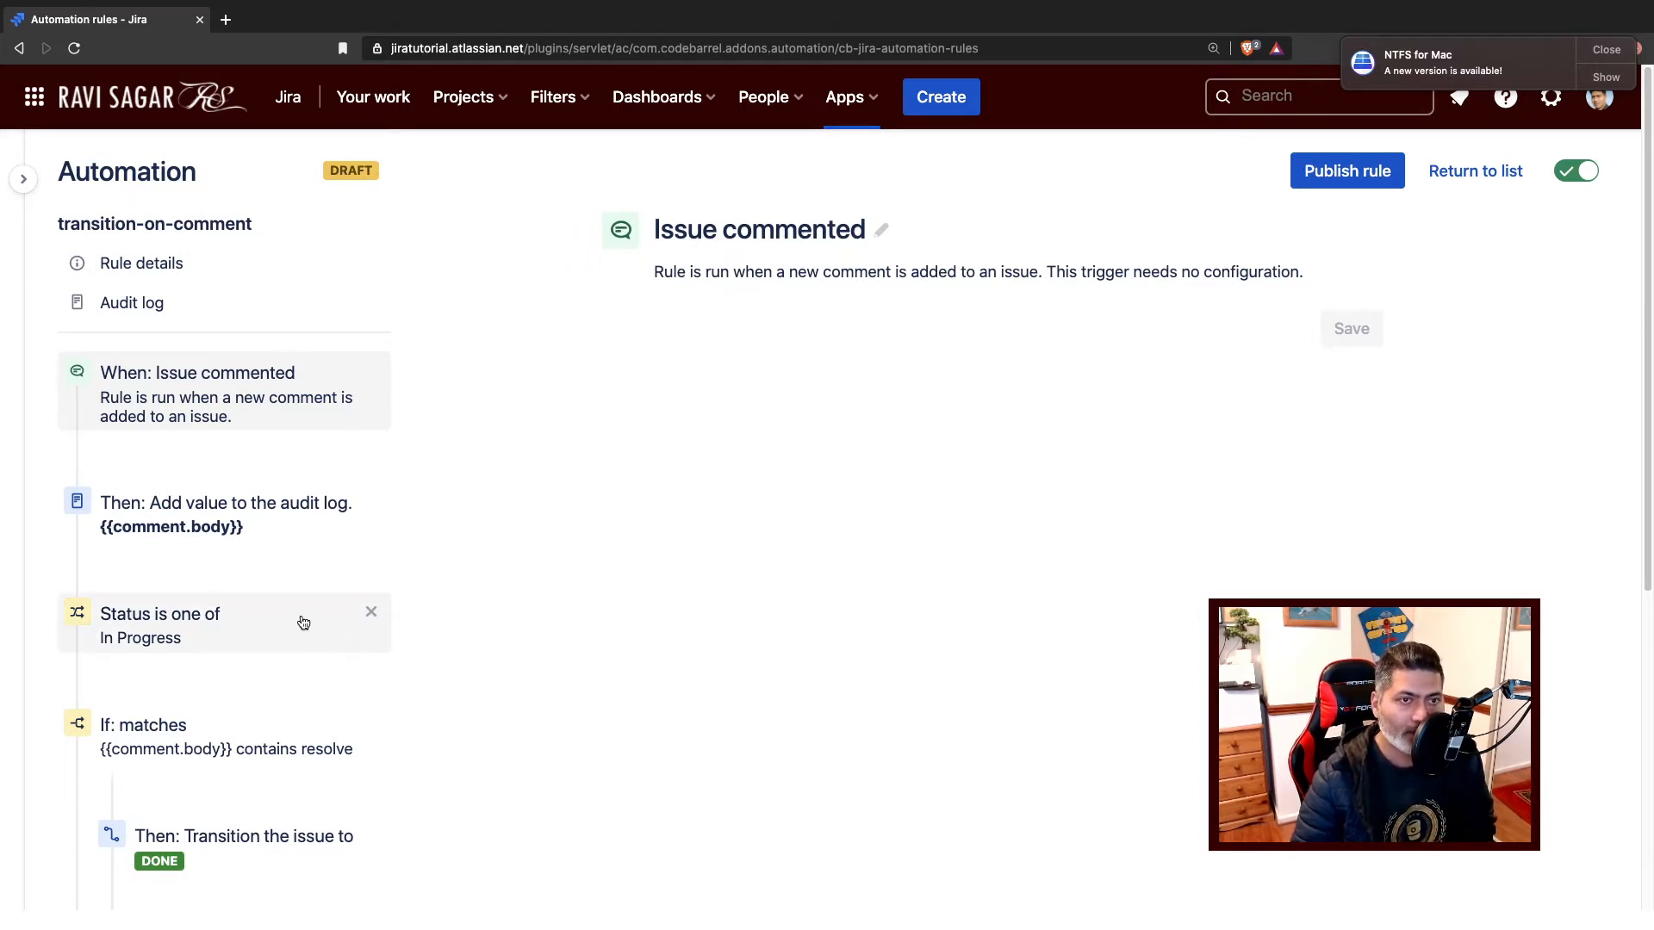
pyautogui.click(217, 528)
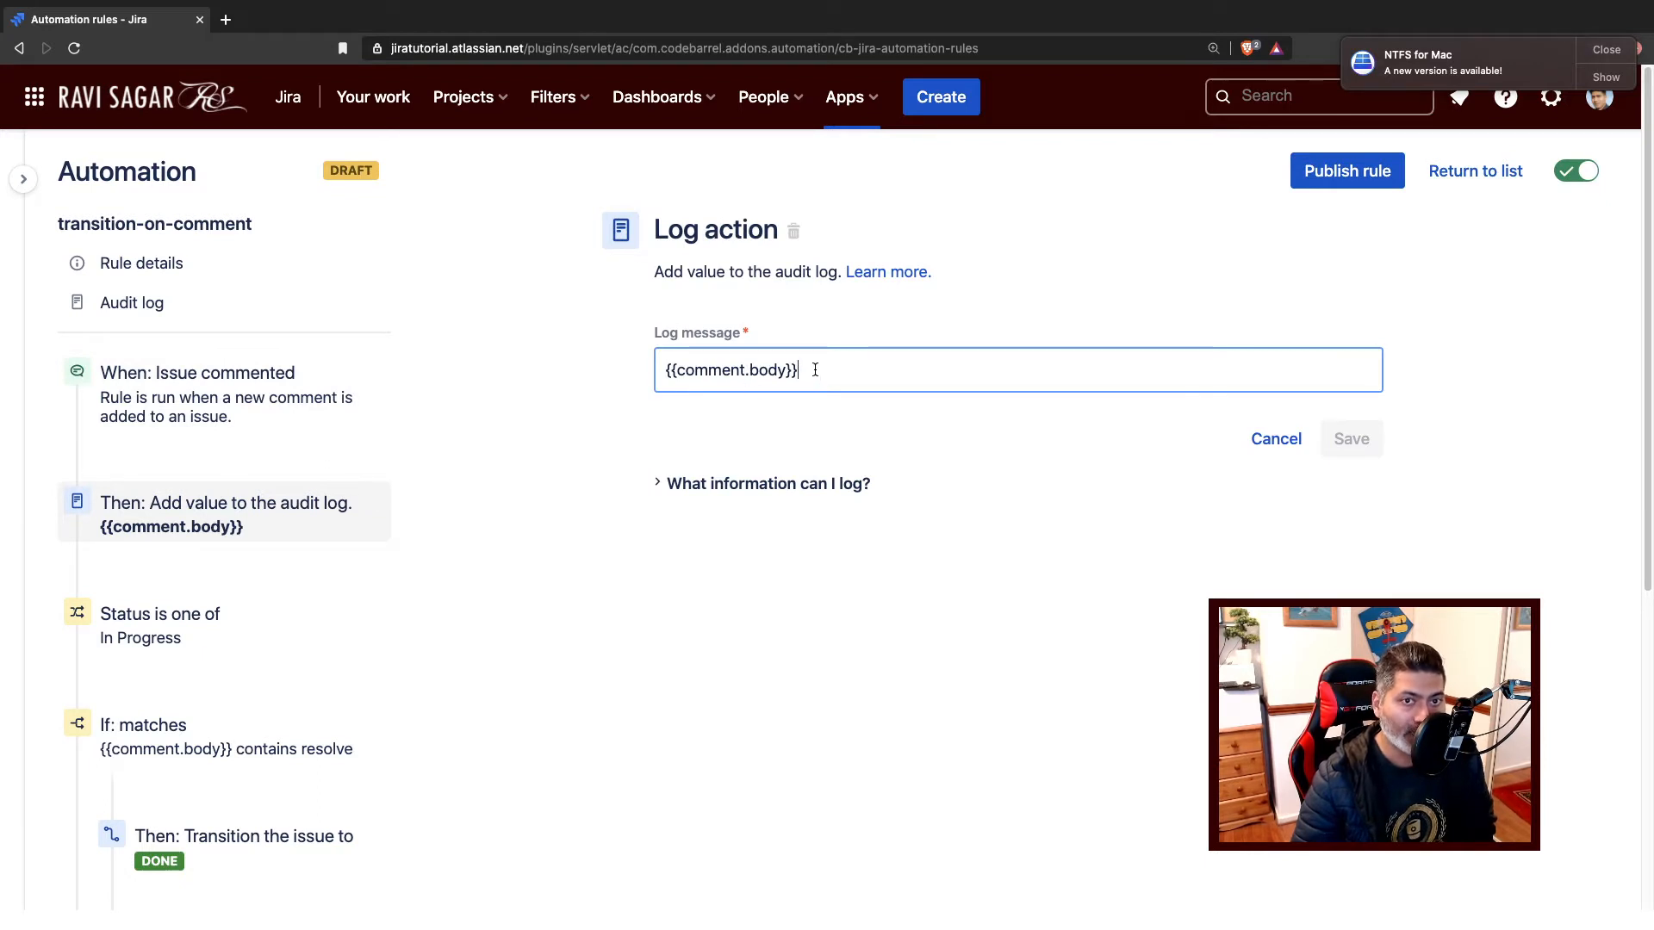
pyautogui.moveTo(815, 370); pyautogui.dragTo(633, 373)
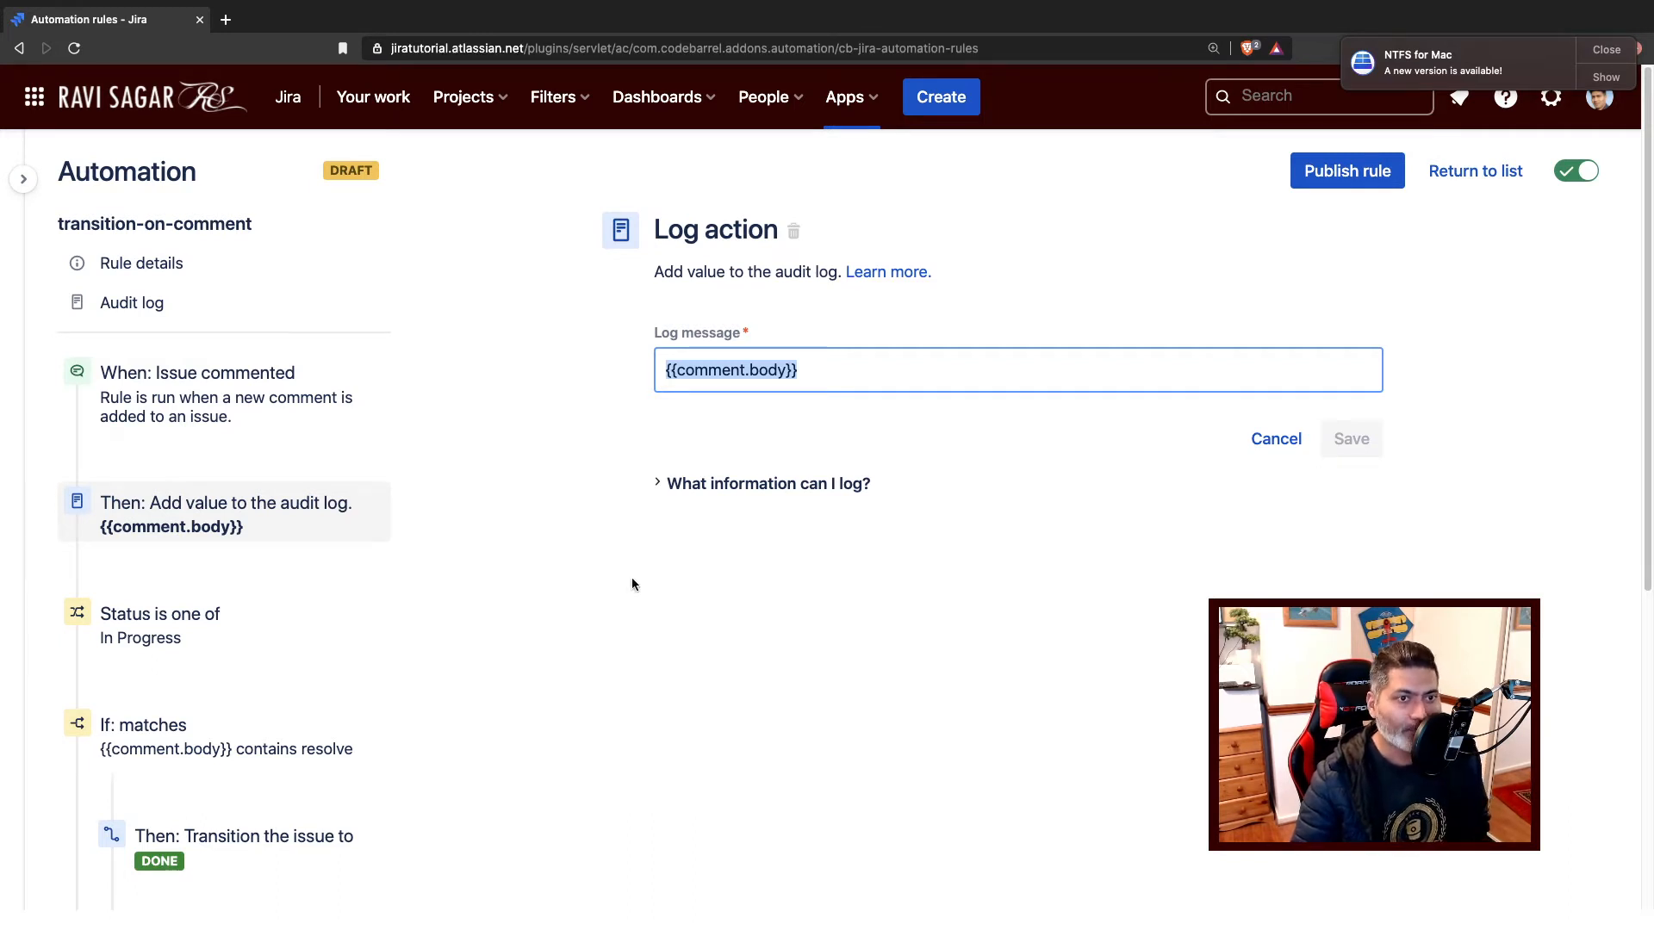
pyautogui.click(226, 635)
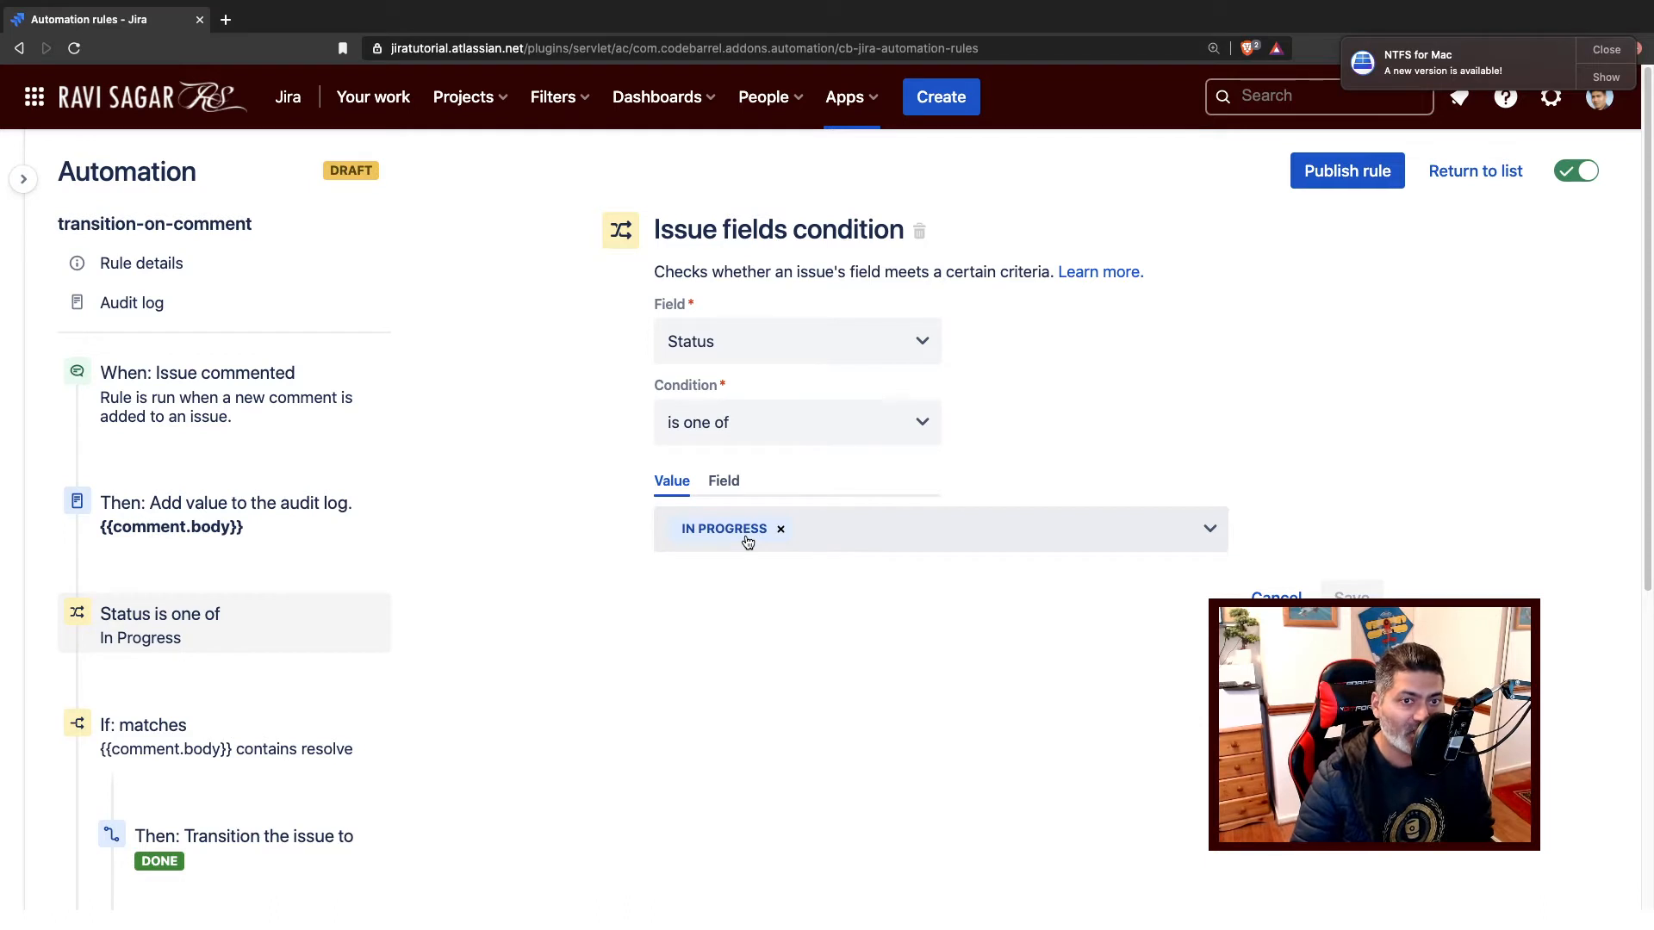
pyautogui.scroll(-5, 722, 534)
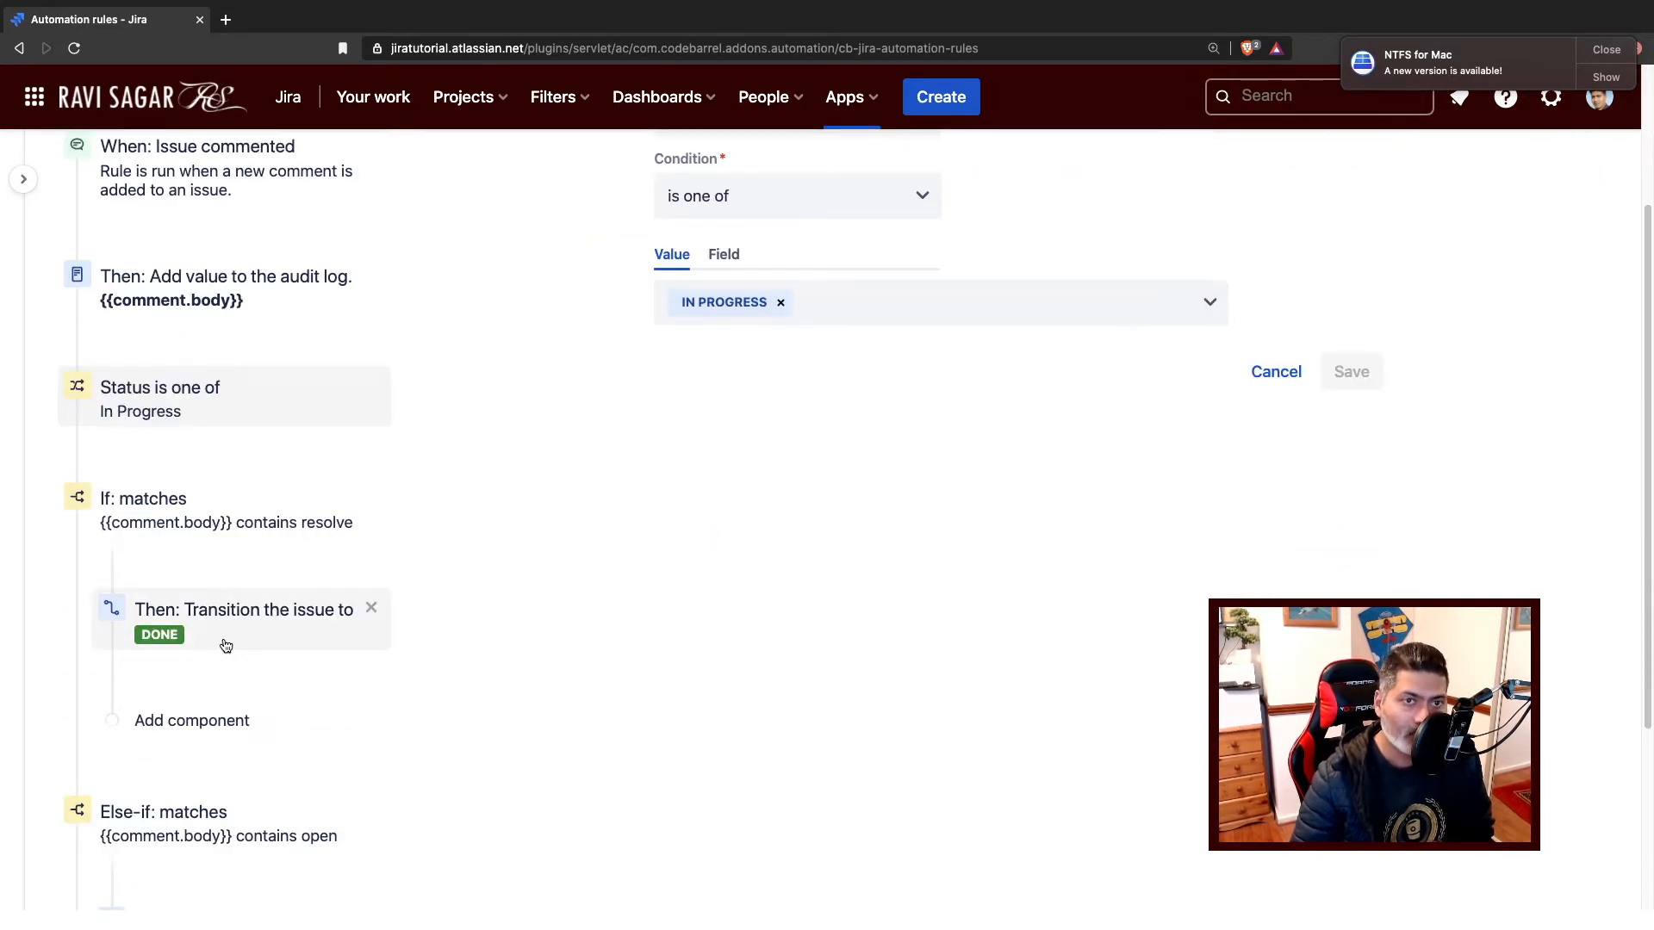
pyautogui.scroll(-4, 226, 646)
pyautogui.scroll(3, 243, 629)
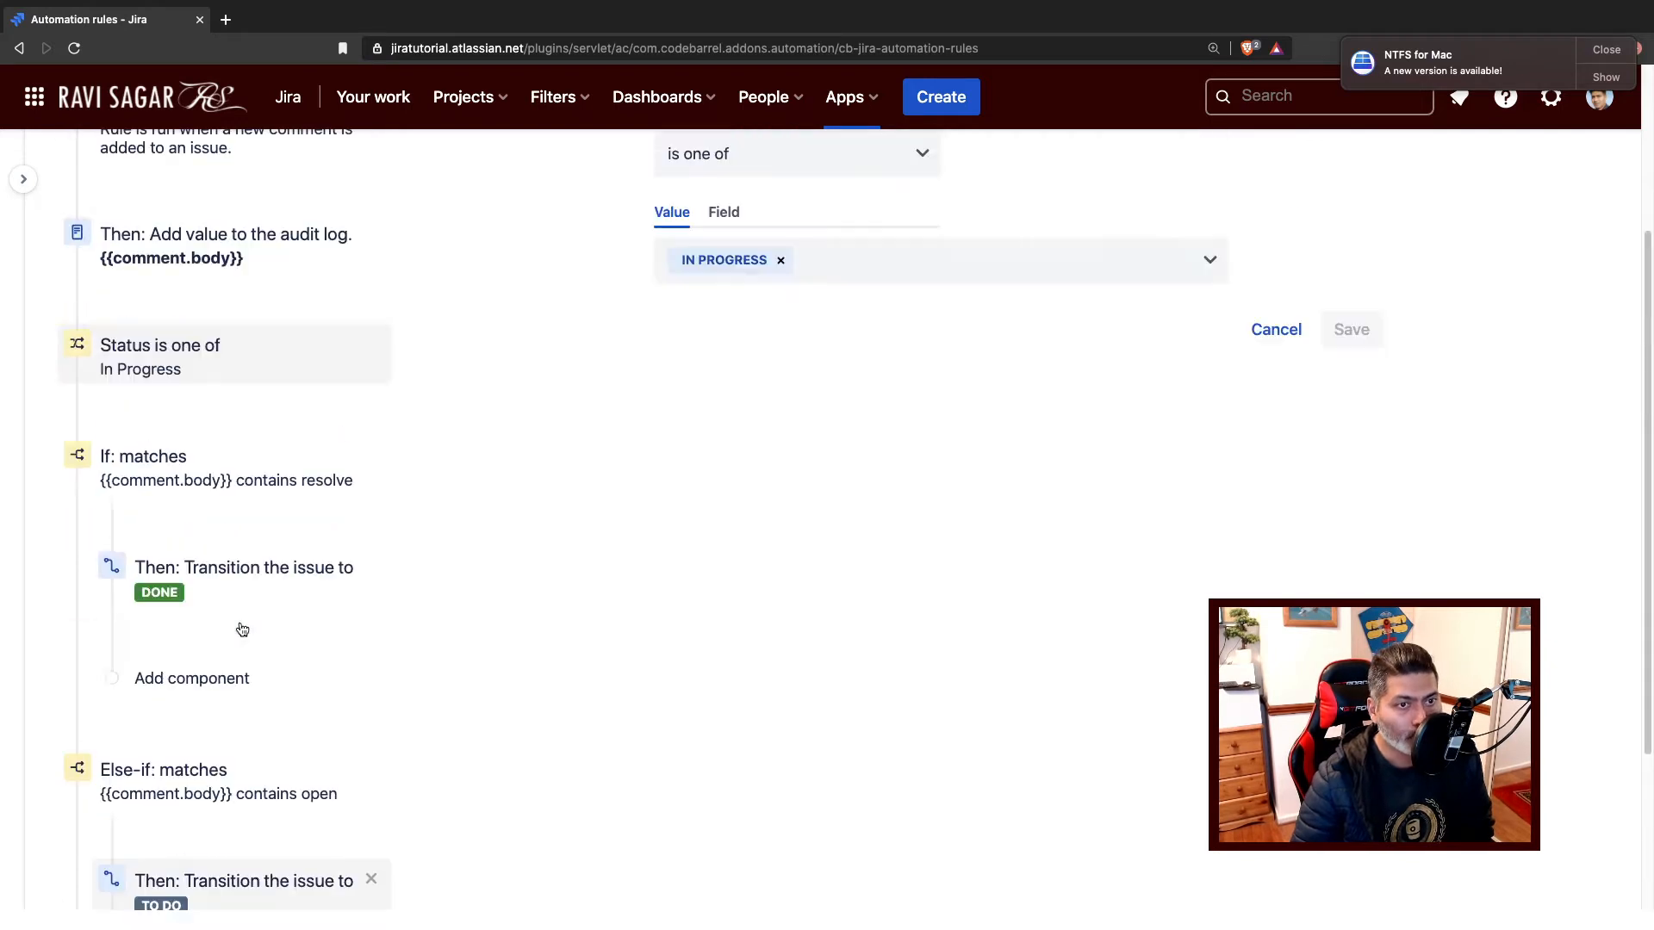
pyautogui.scroll(1, 348, 639)
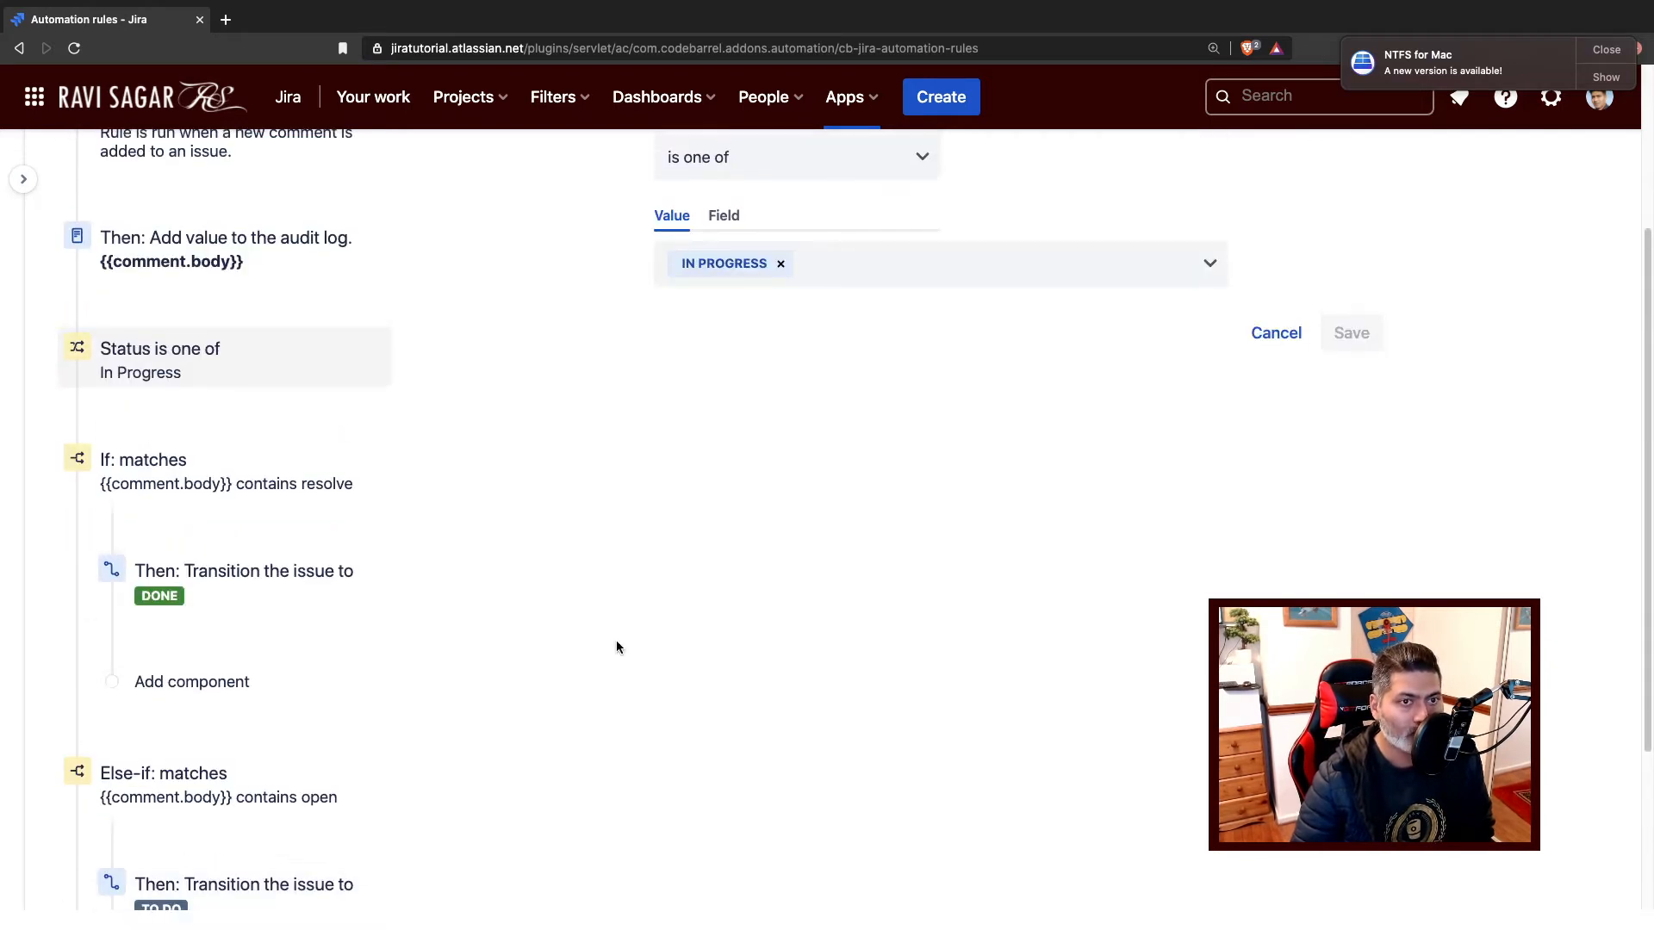
# Step: Examine the compare conditions in the If and Else-if blocks and the issue transitions beneath them
pyautogui.click(207, 487)
pyautogui.scroll(3, 204, 480)
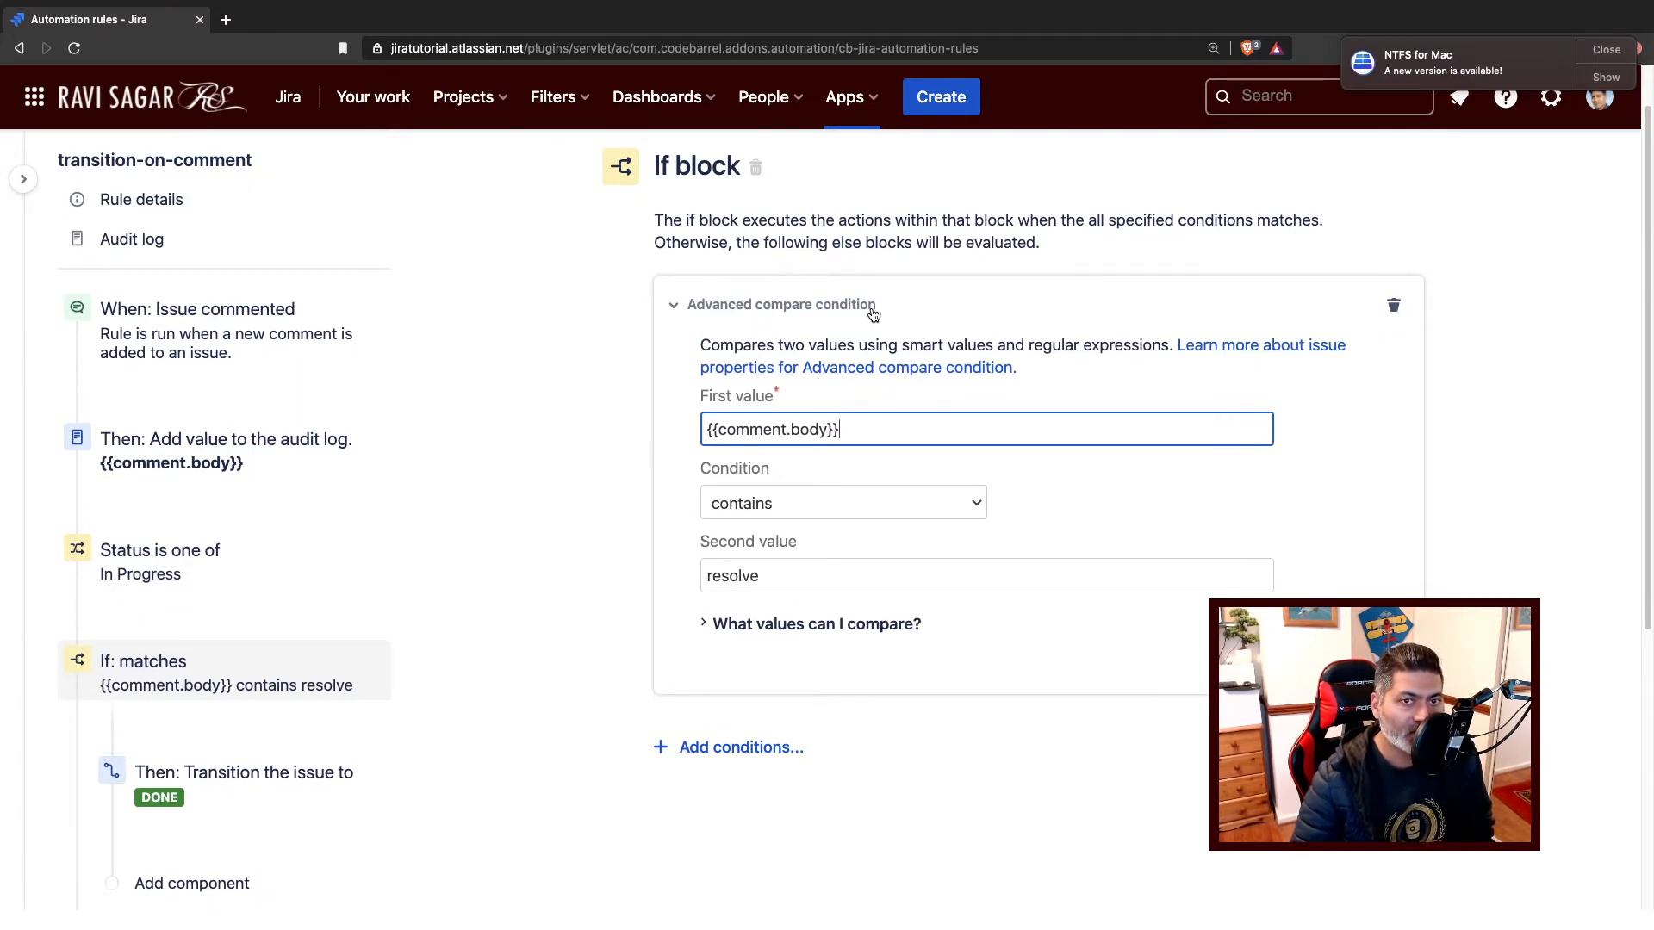
pyautogui.moveTo(871, 428); pyautogui.dragTo(699, 429)
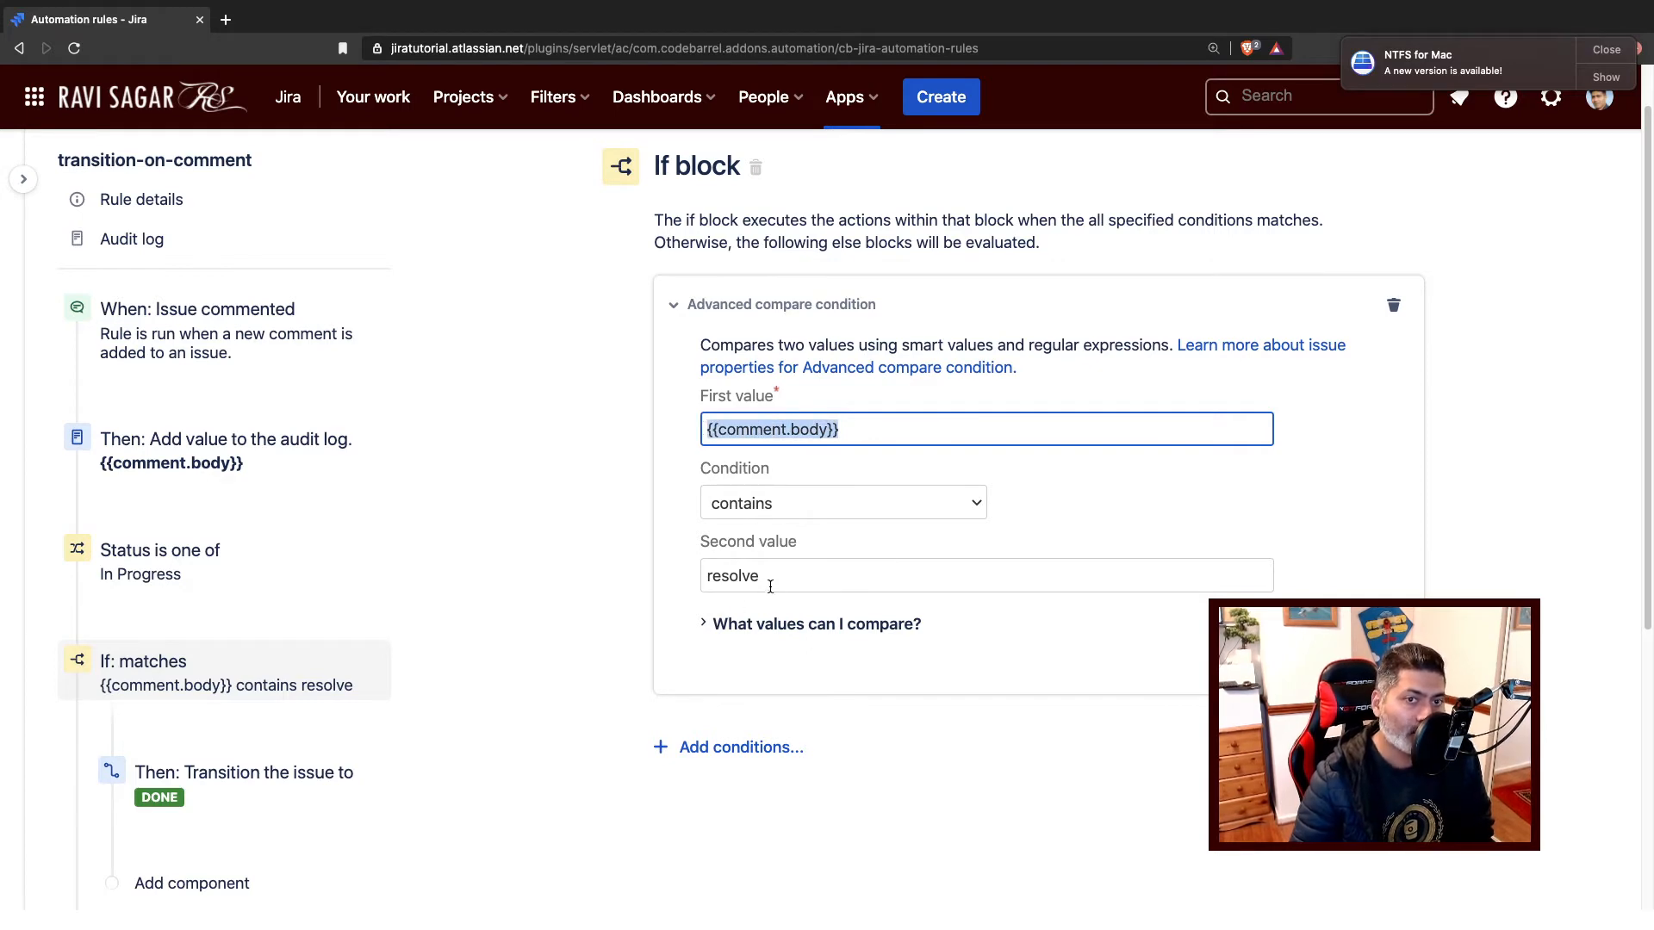
pyautogui.scroll(-3, 412, 661)
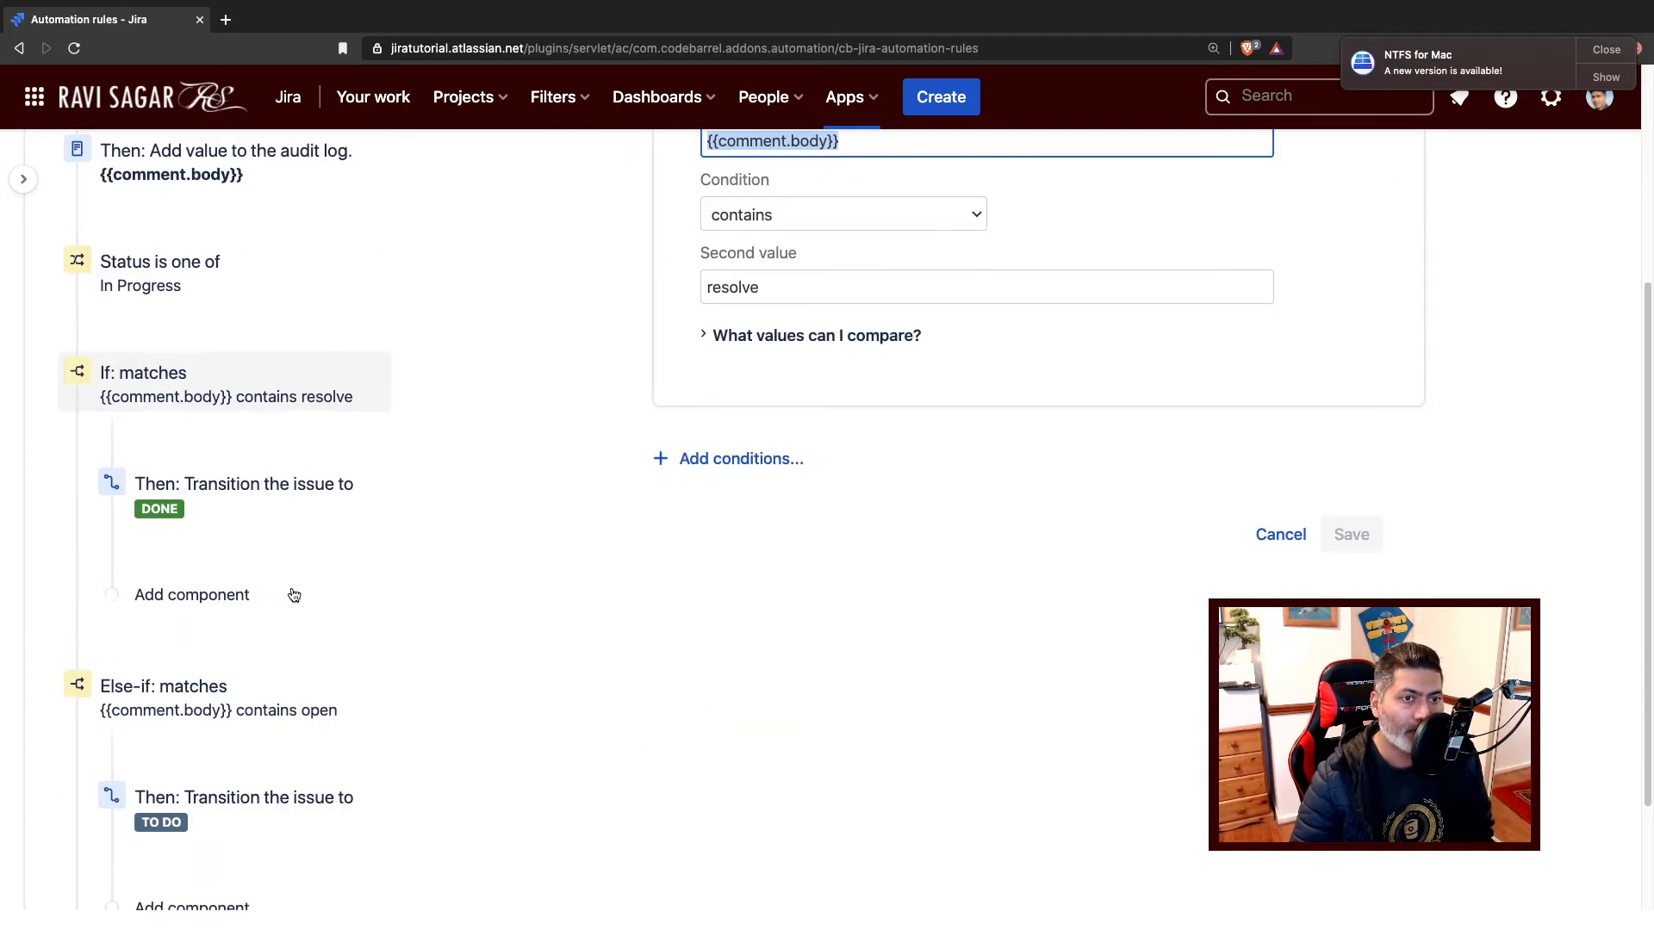
pyautogui.scroll(-2, 292, 598)
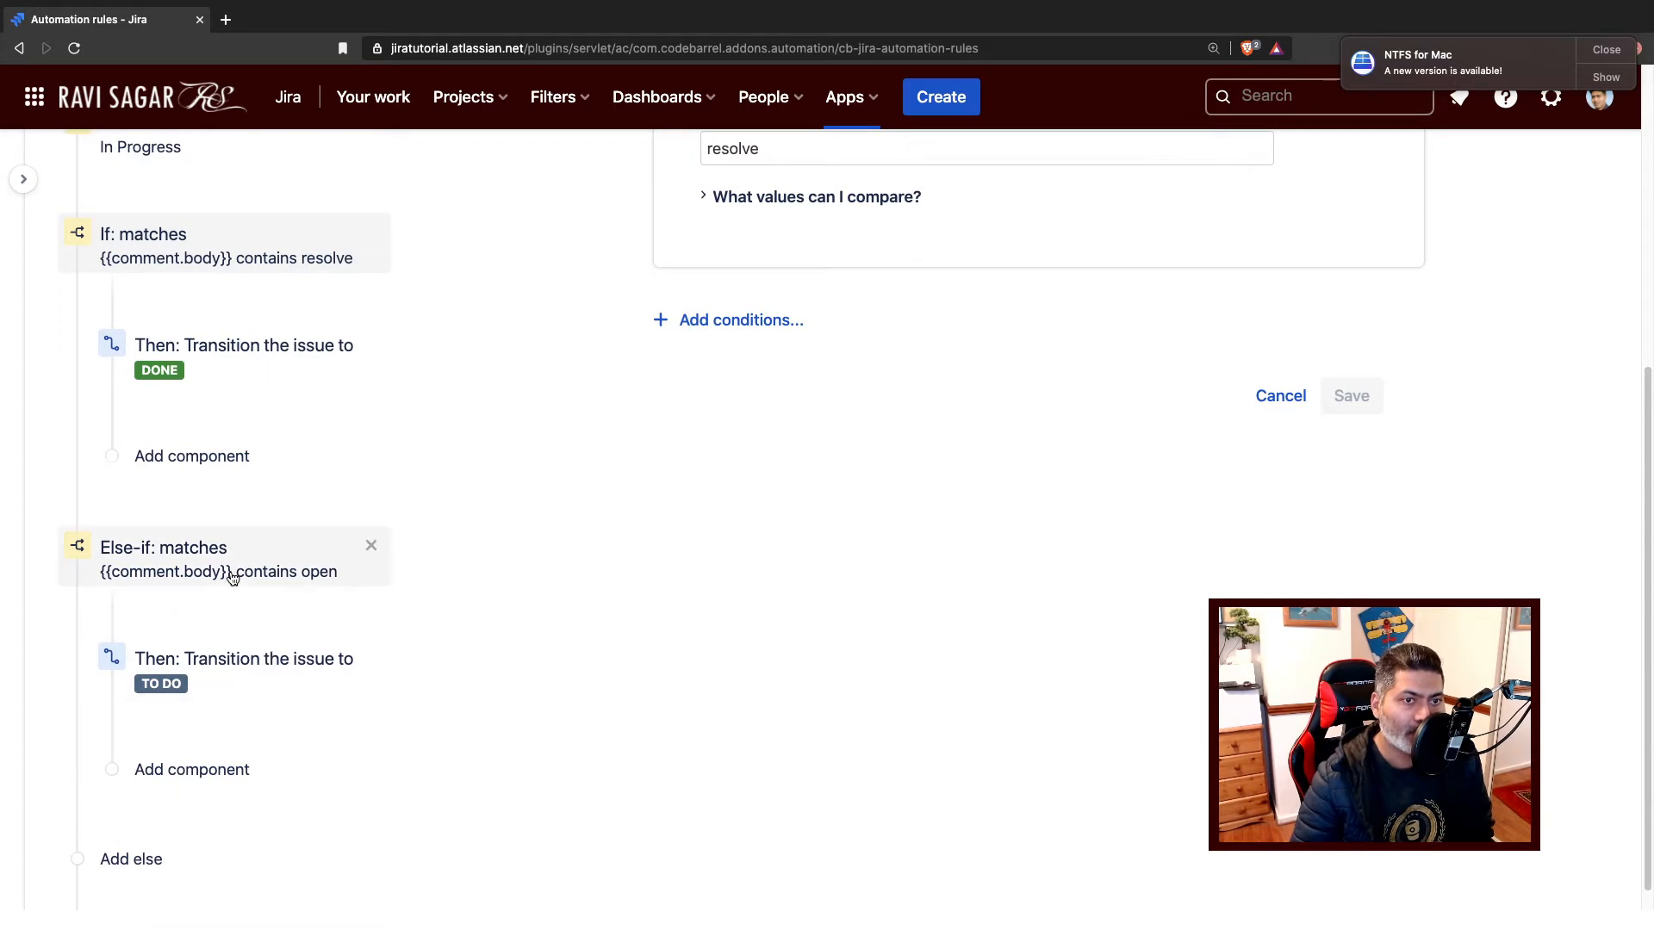
pyautogui.click(228, 573)
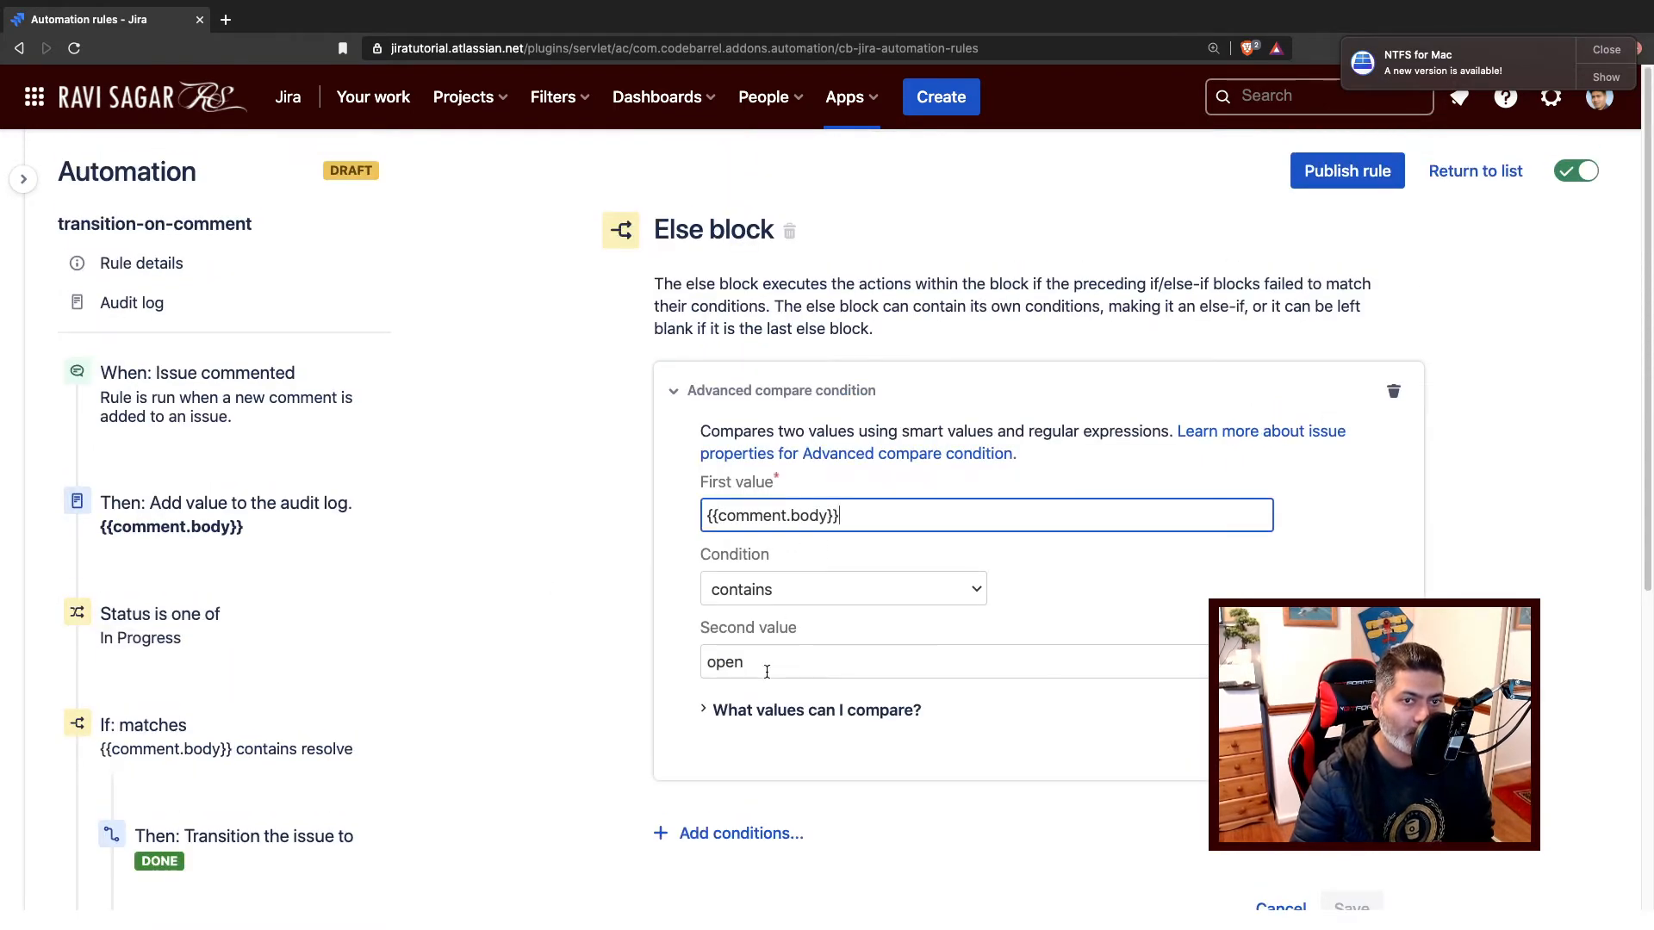
pyautogui.scroll(-6, 408, 844)
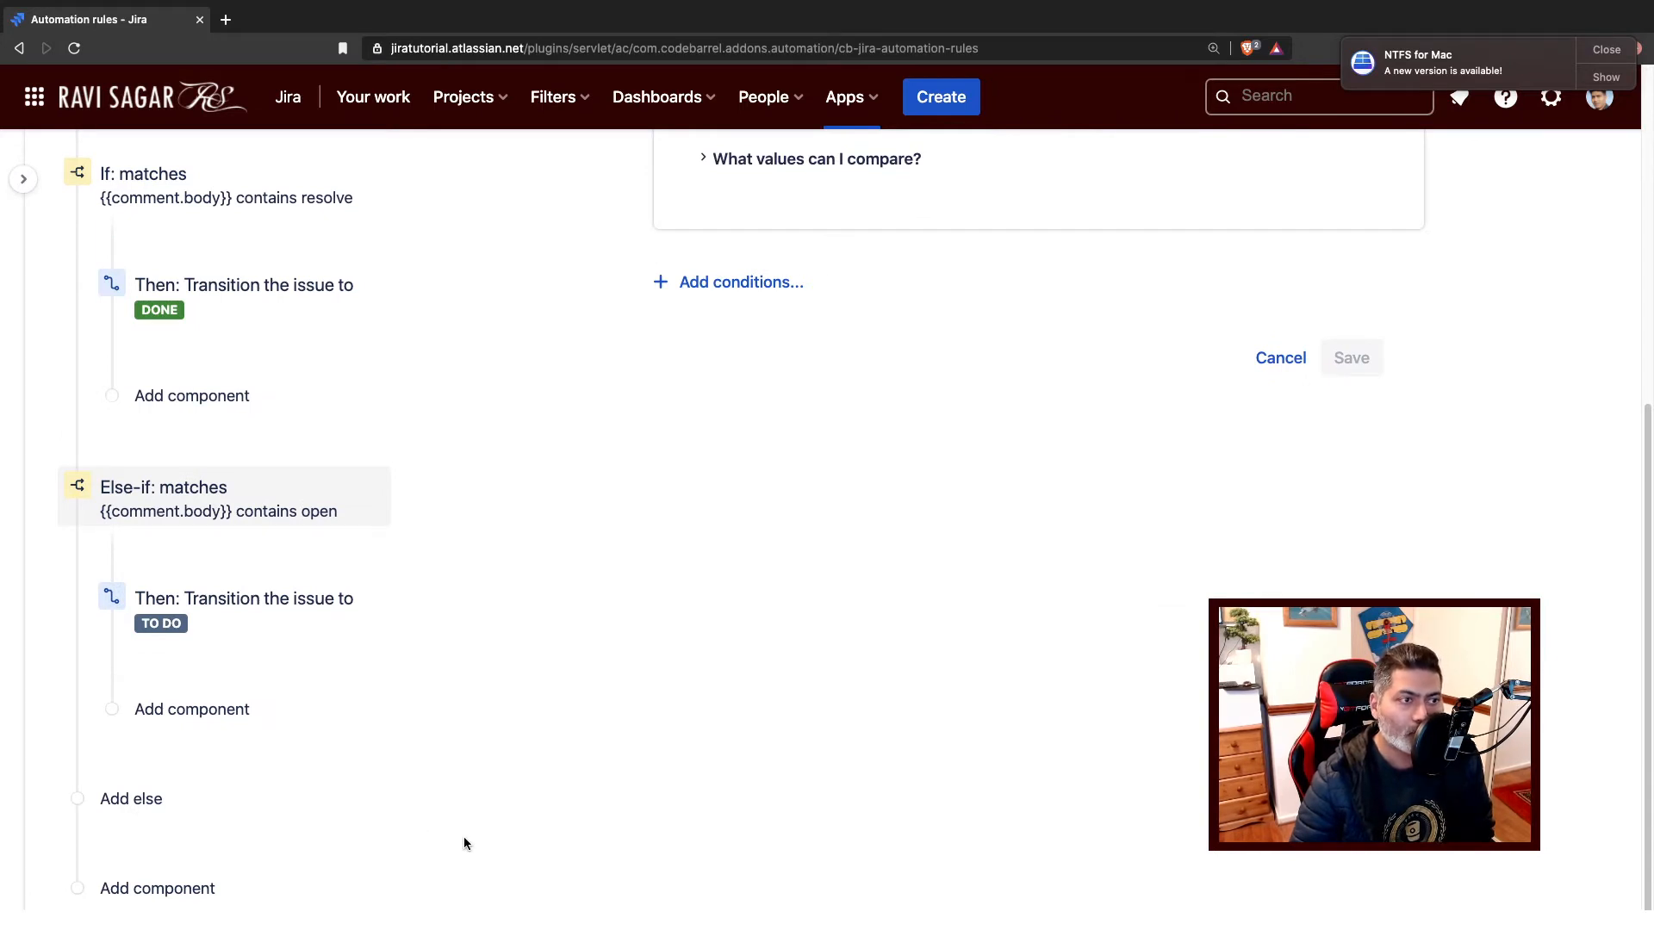
pyautogui.scroll(1, 455, 831)
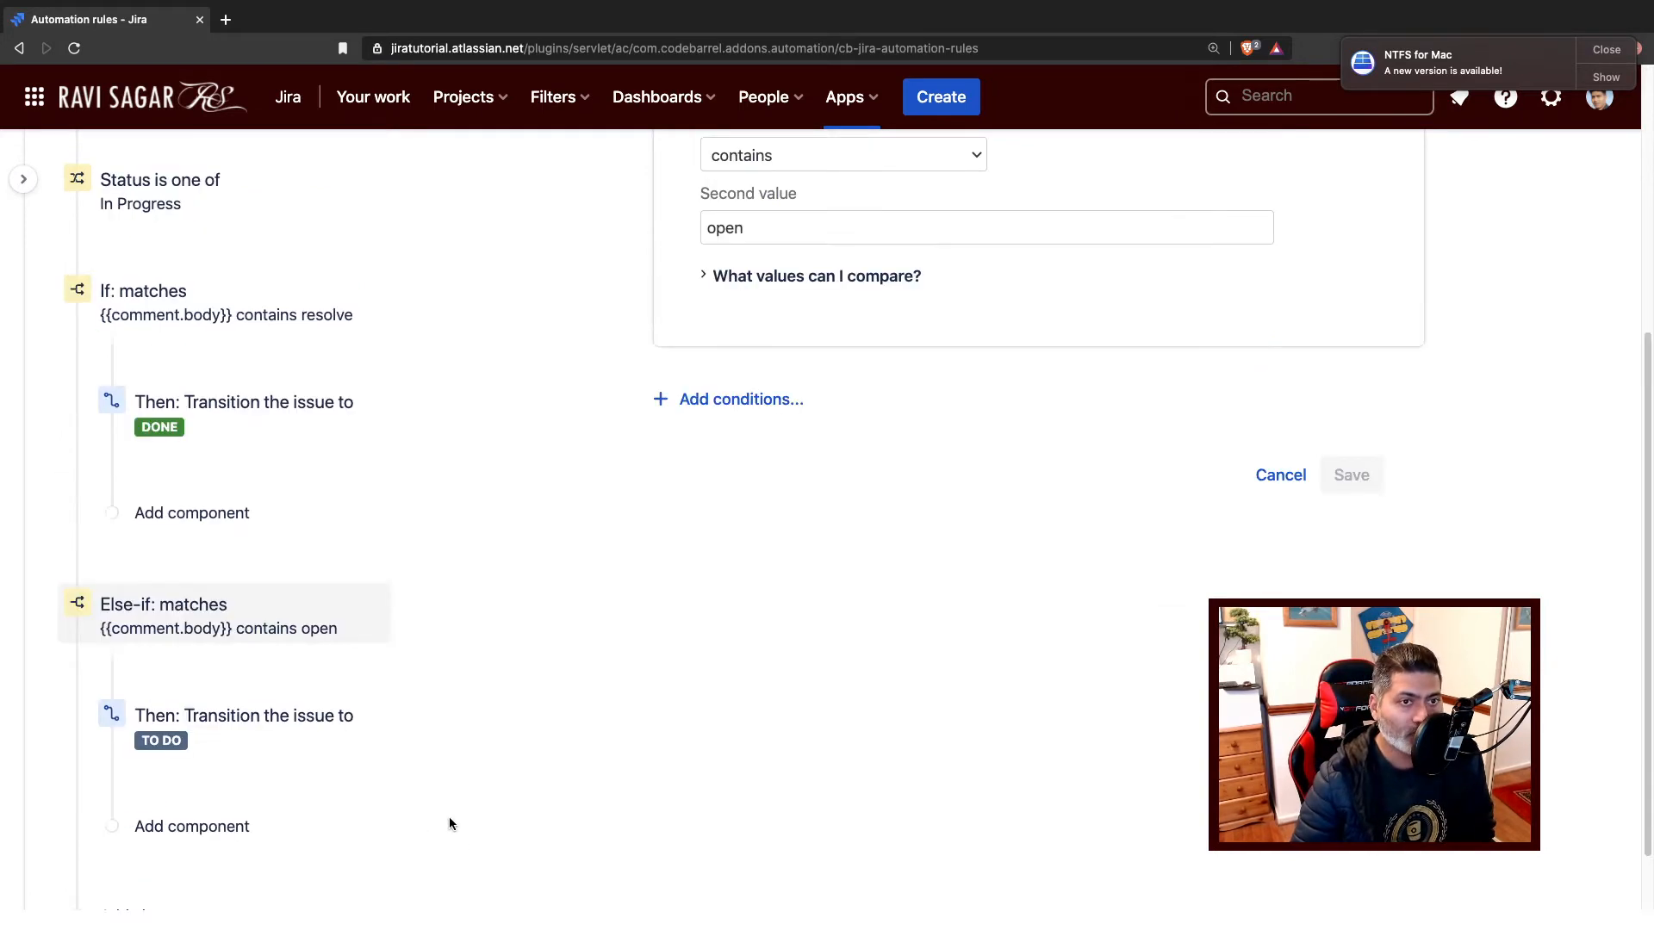
pyautogui.scroll(2, 372, 774)
# Step: Try a JQL condition with the query comment ~ "resolve" in the If block, and delete that condition again
pyautogui.click(204, 447)
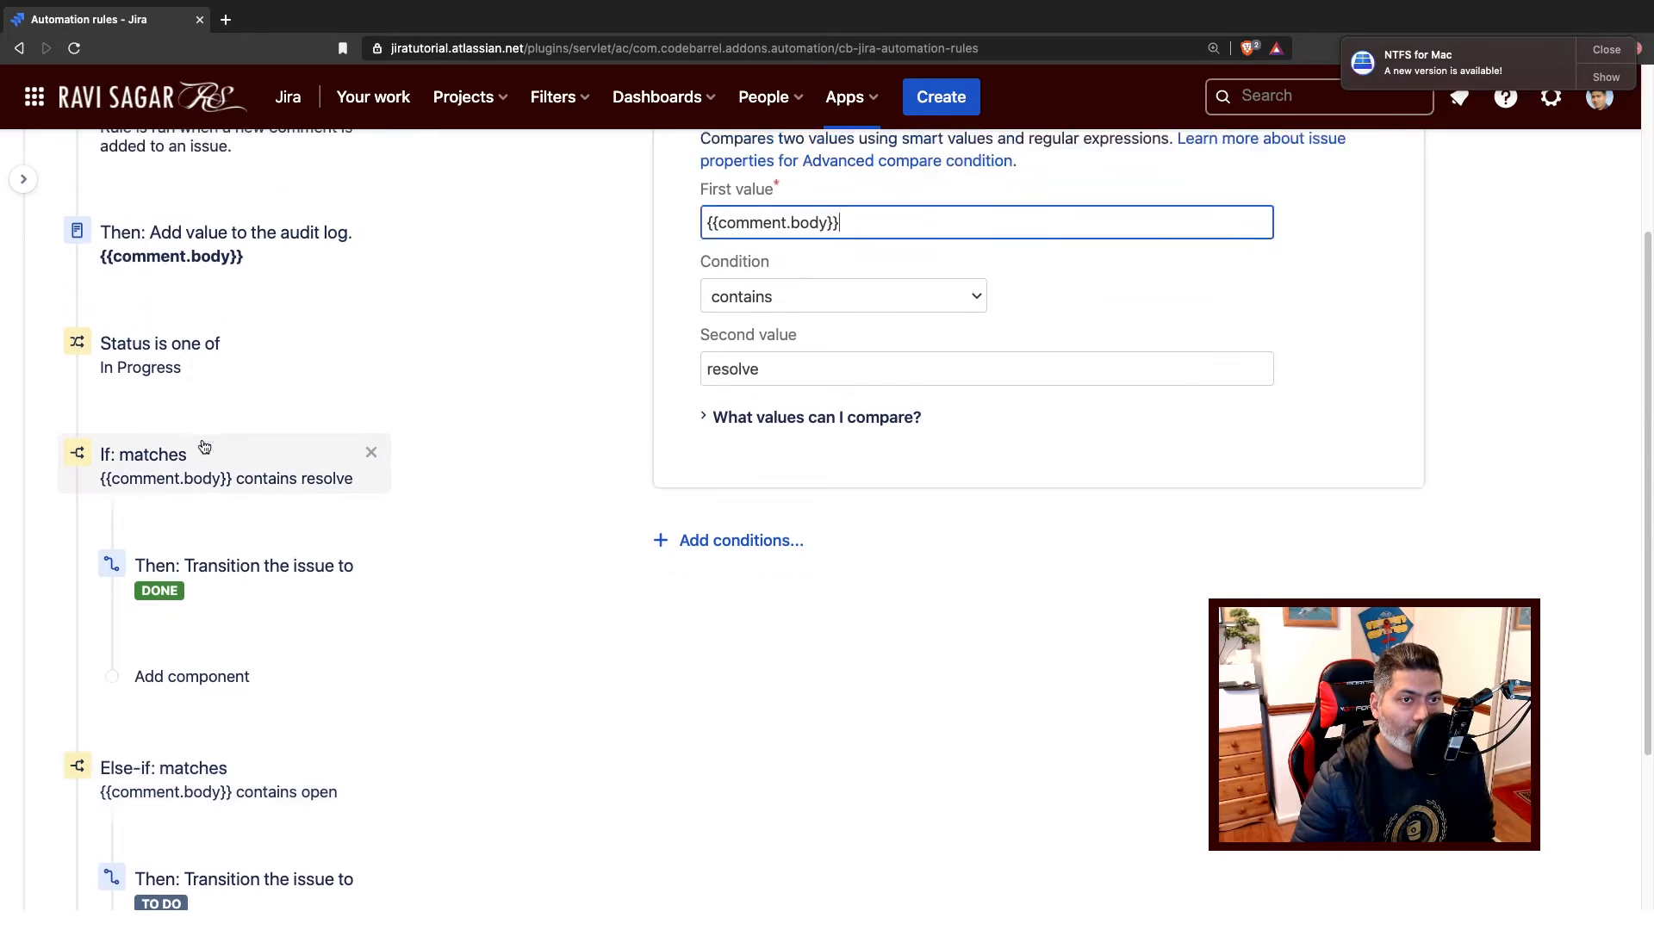
pyautogui.scroll(2, 204, 447)
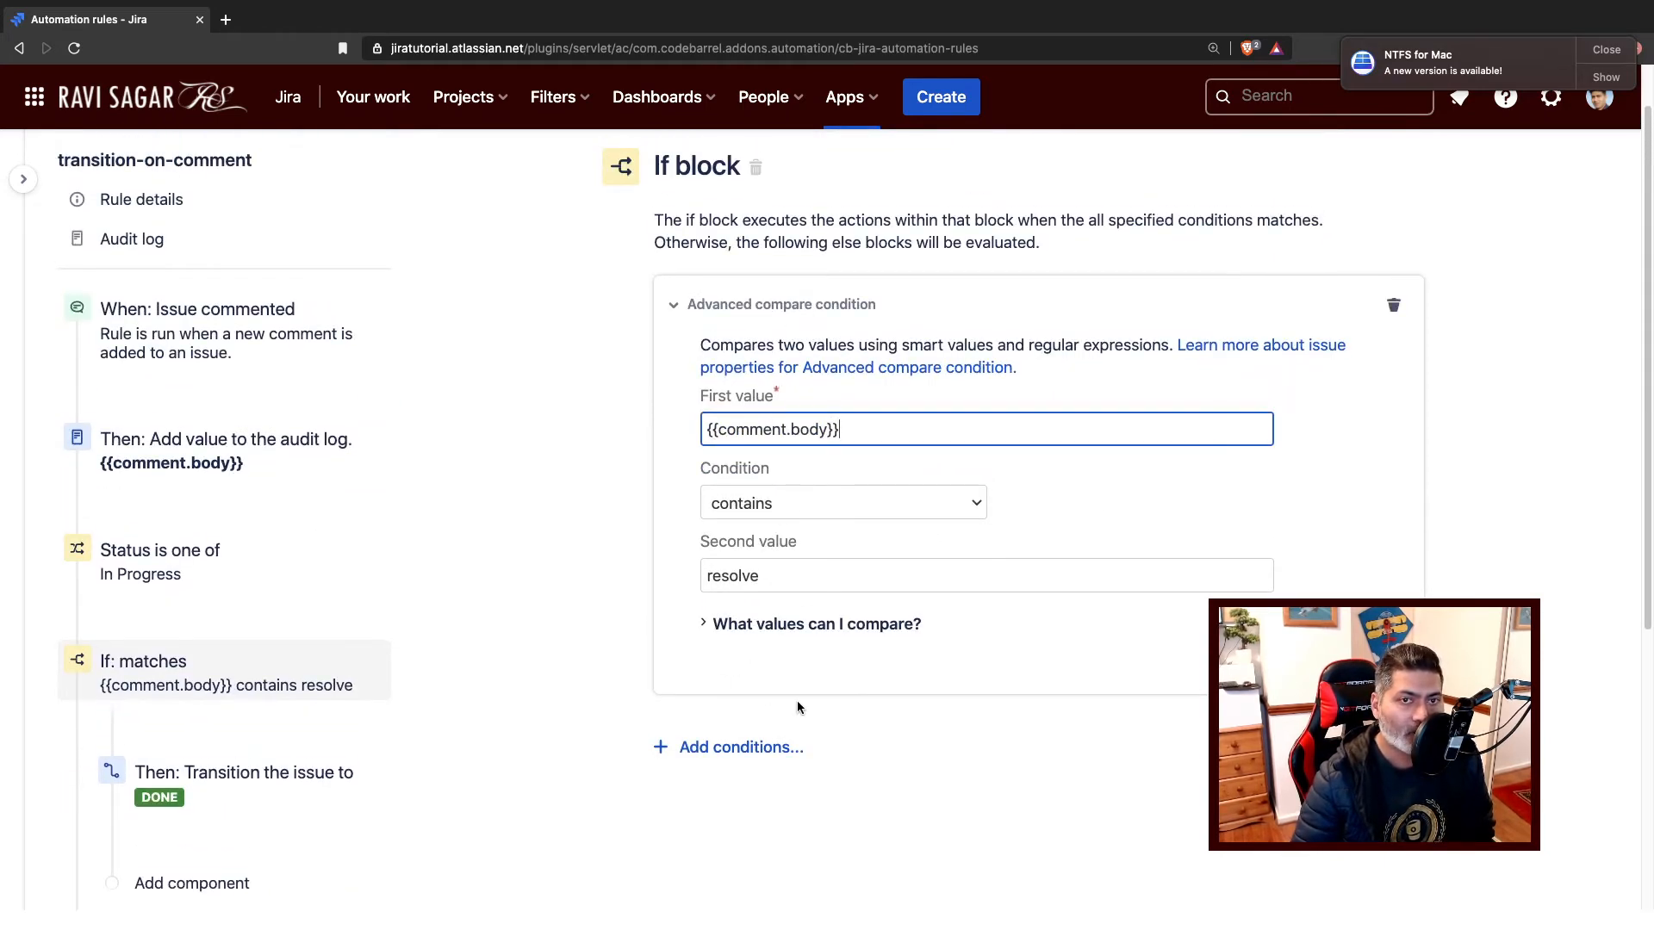
pyautogui.click(732, 749)
pyautogui.scroll(-3, 732, 758)
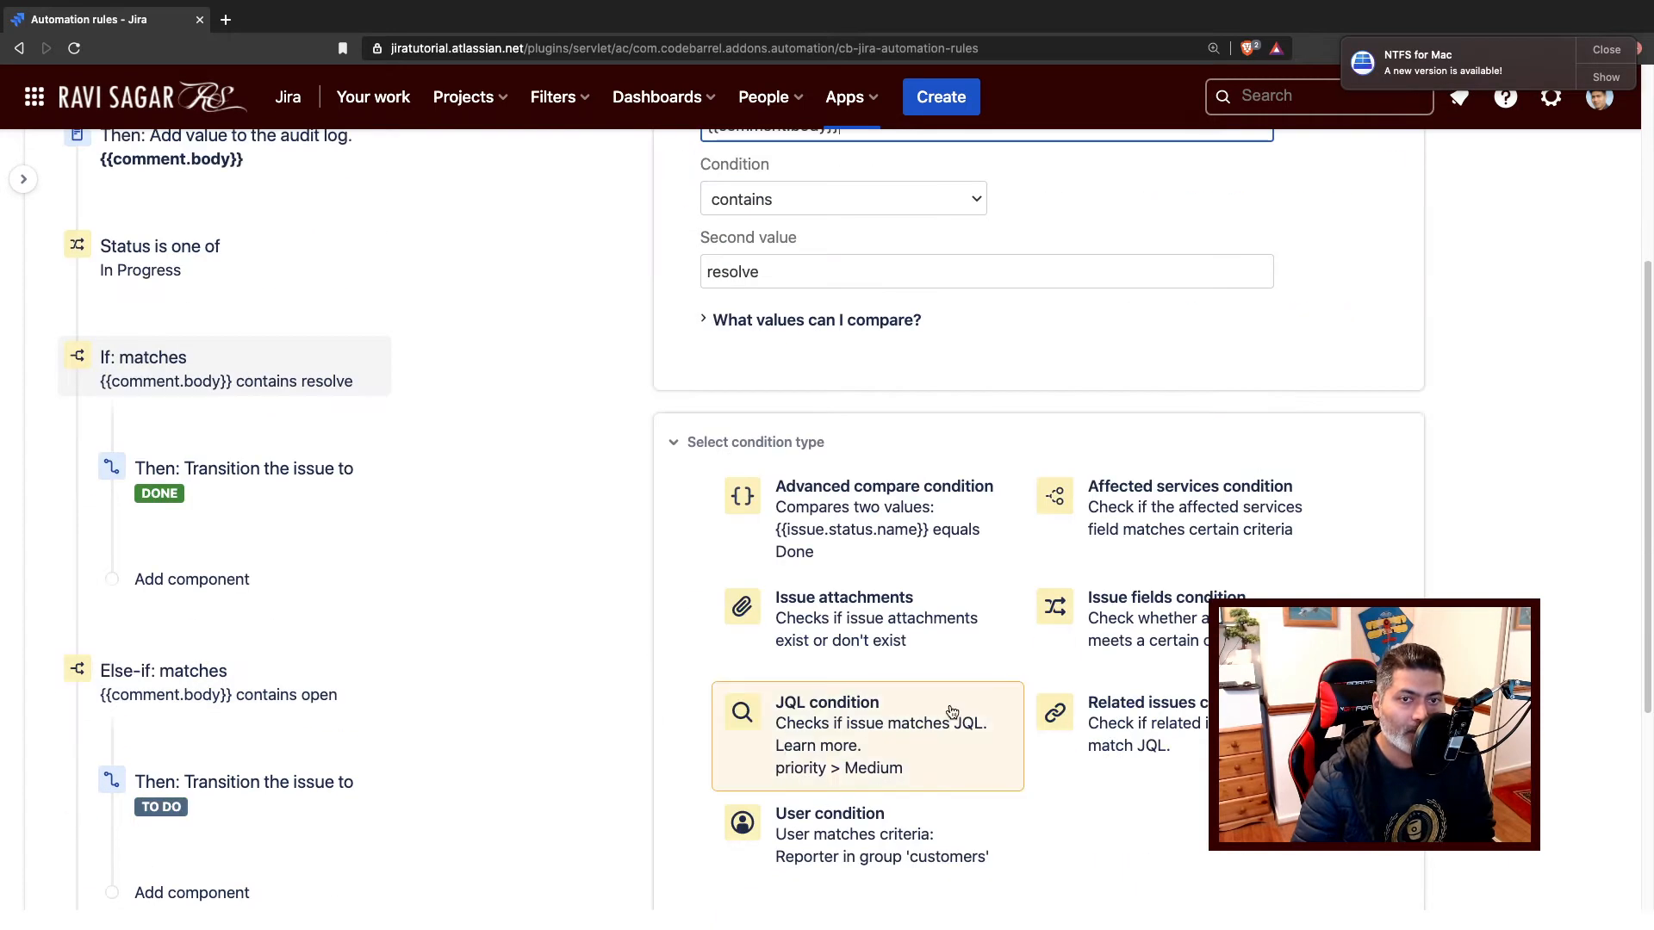
pyautogui.click(844, 727)
pyautogui.scroll(4, 879, 670)
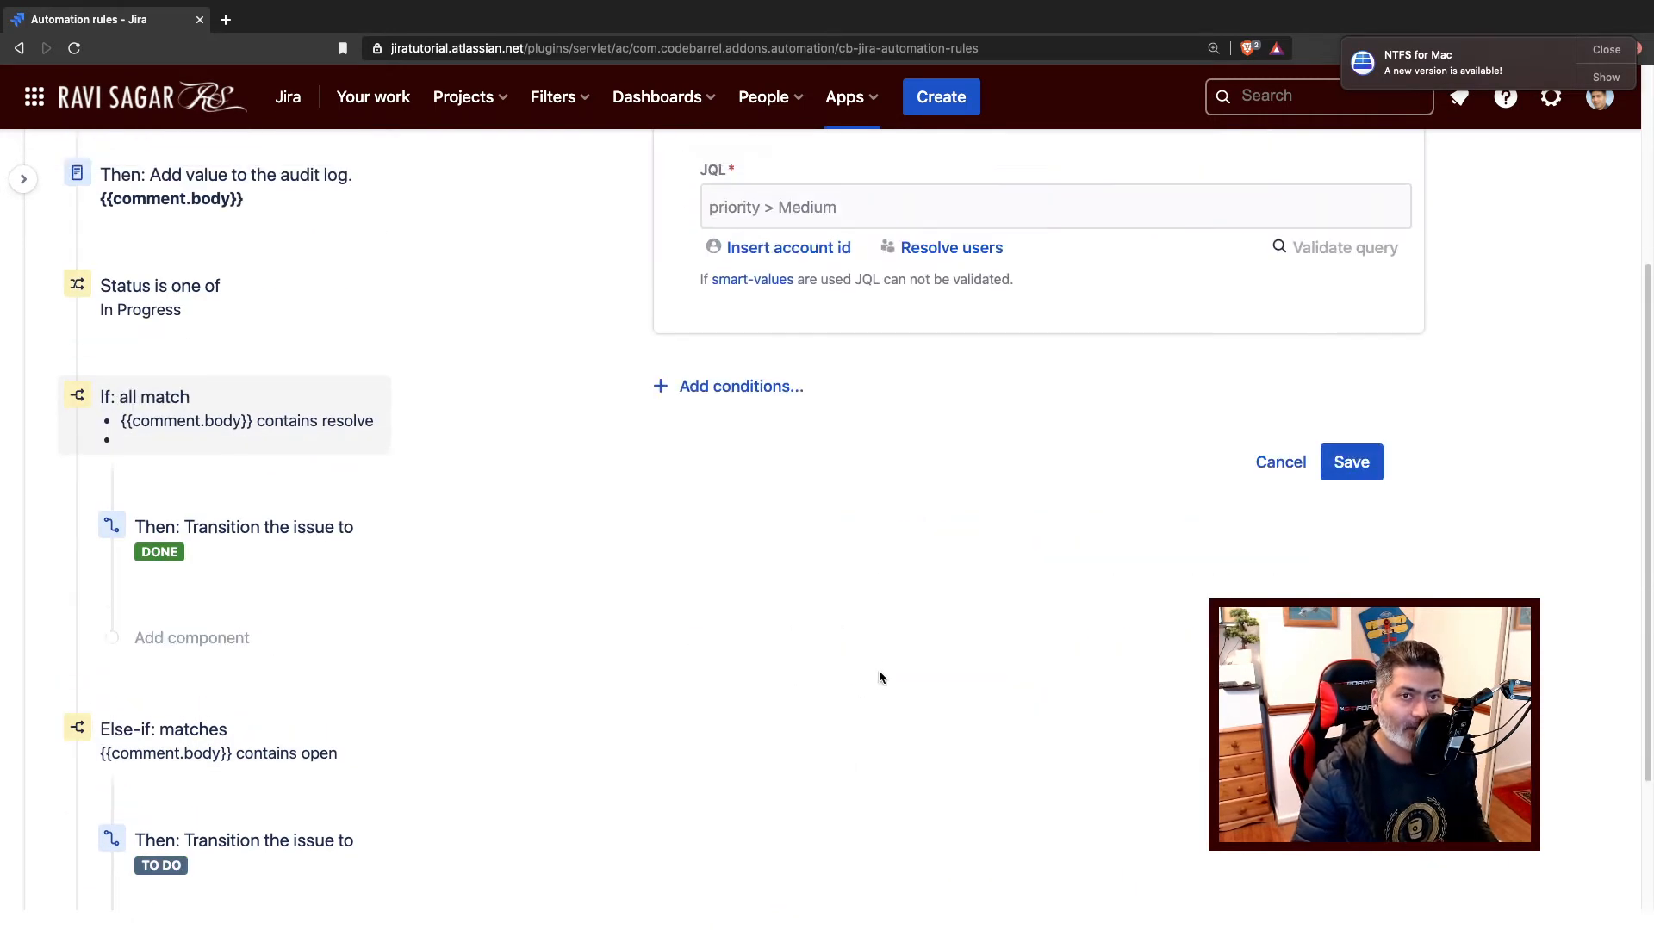
pyautogui.click(835, 489)
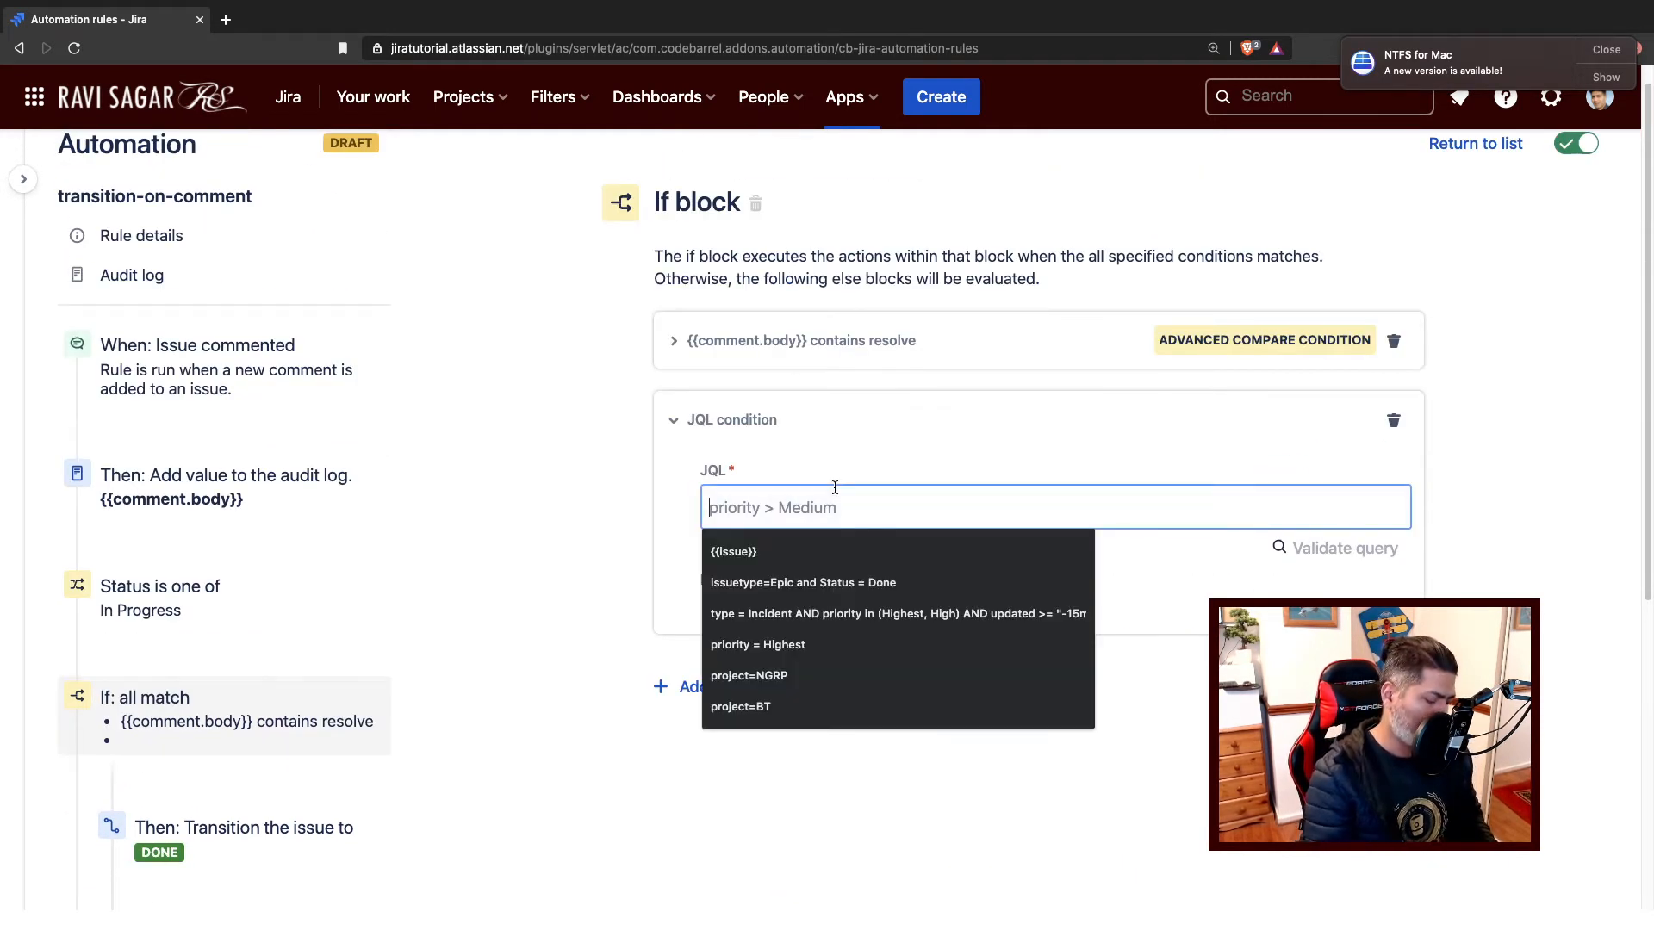
pyautogui.write('comment')
pyautogui.press('Down')
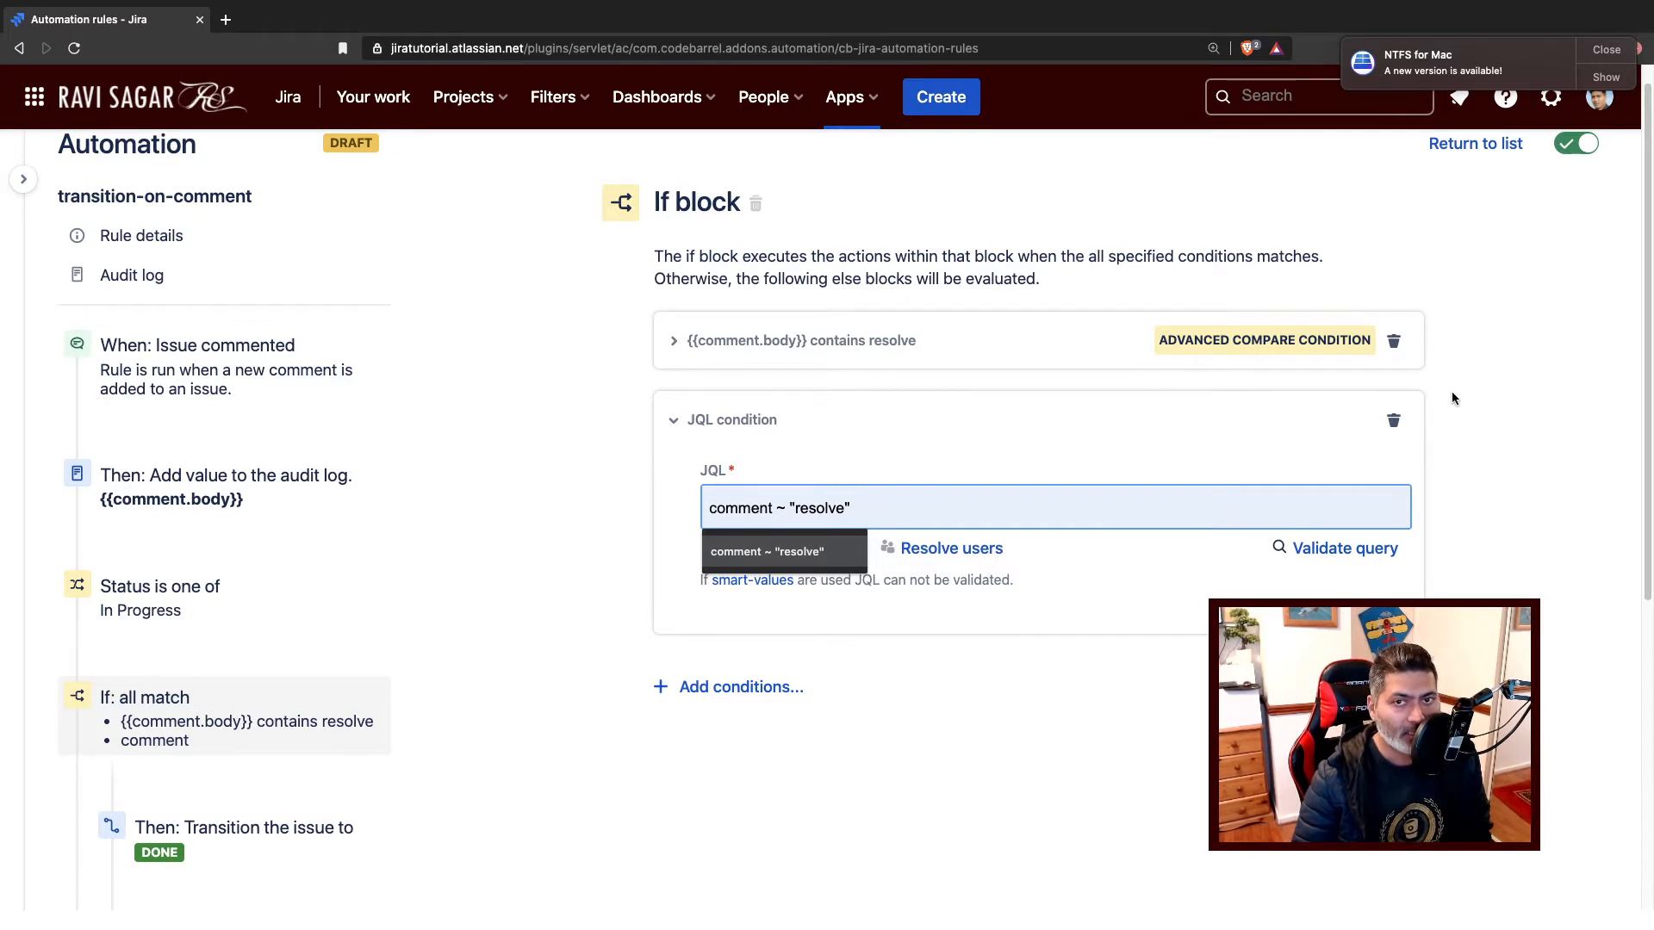
pyautogui.click(1395, 423)
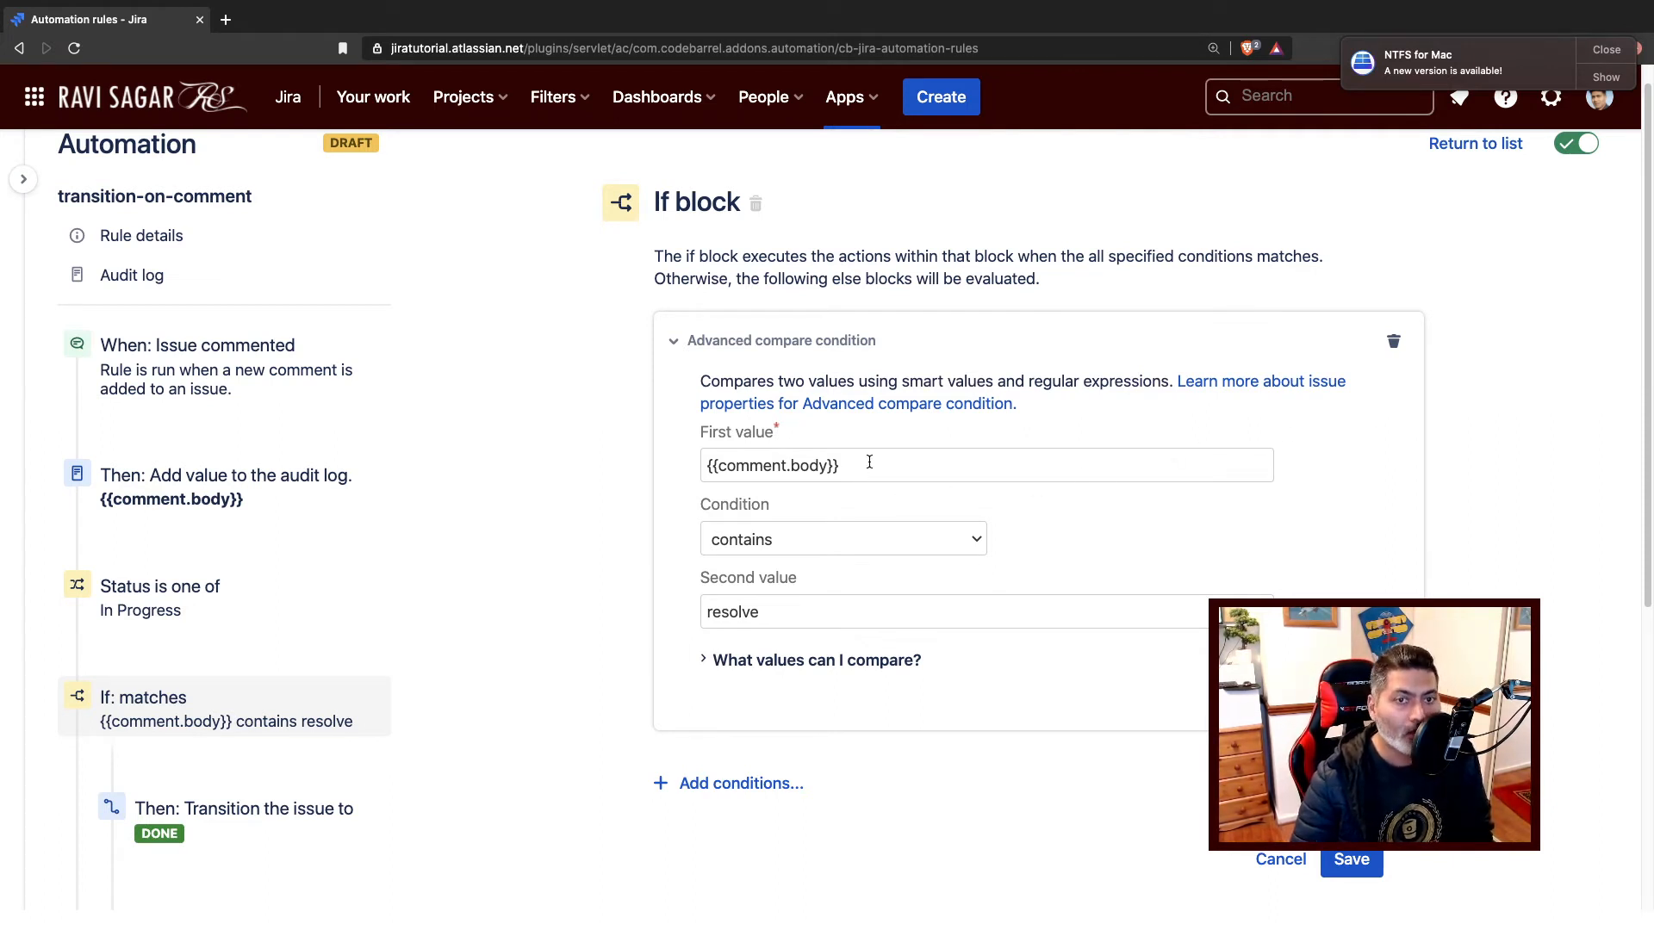
# Step: Save and publish the transition-on-comment rule, and open its audit log
pyautogui.click(1344, 859)
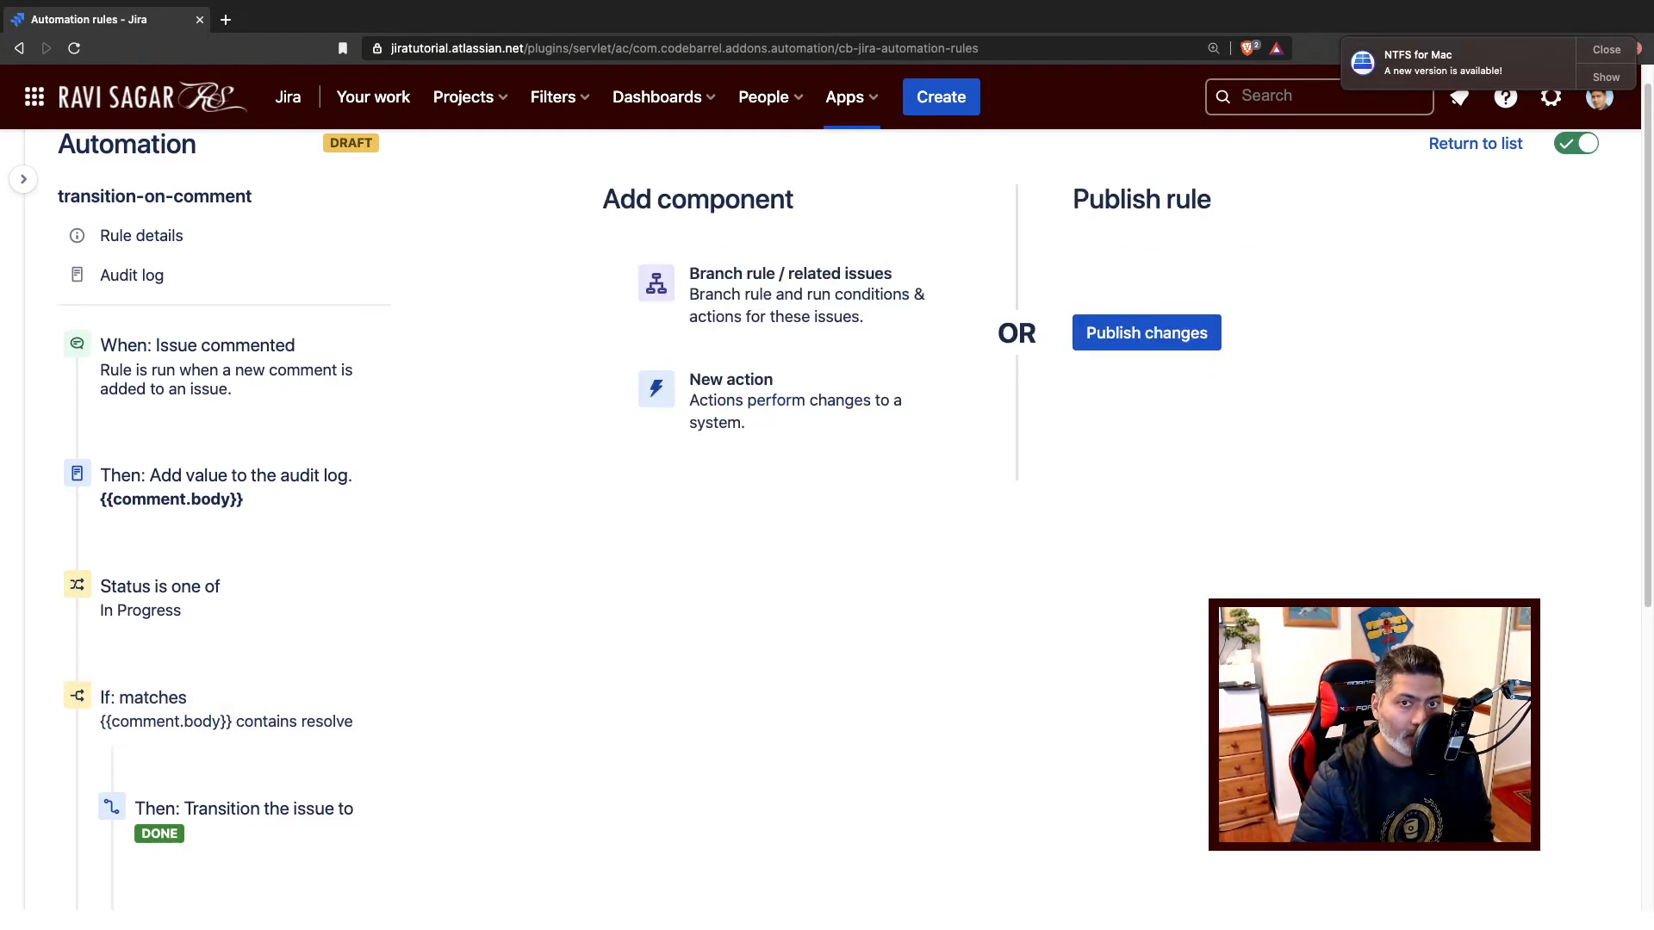
pyautogui.click(1152, 335)
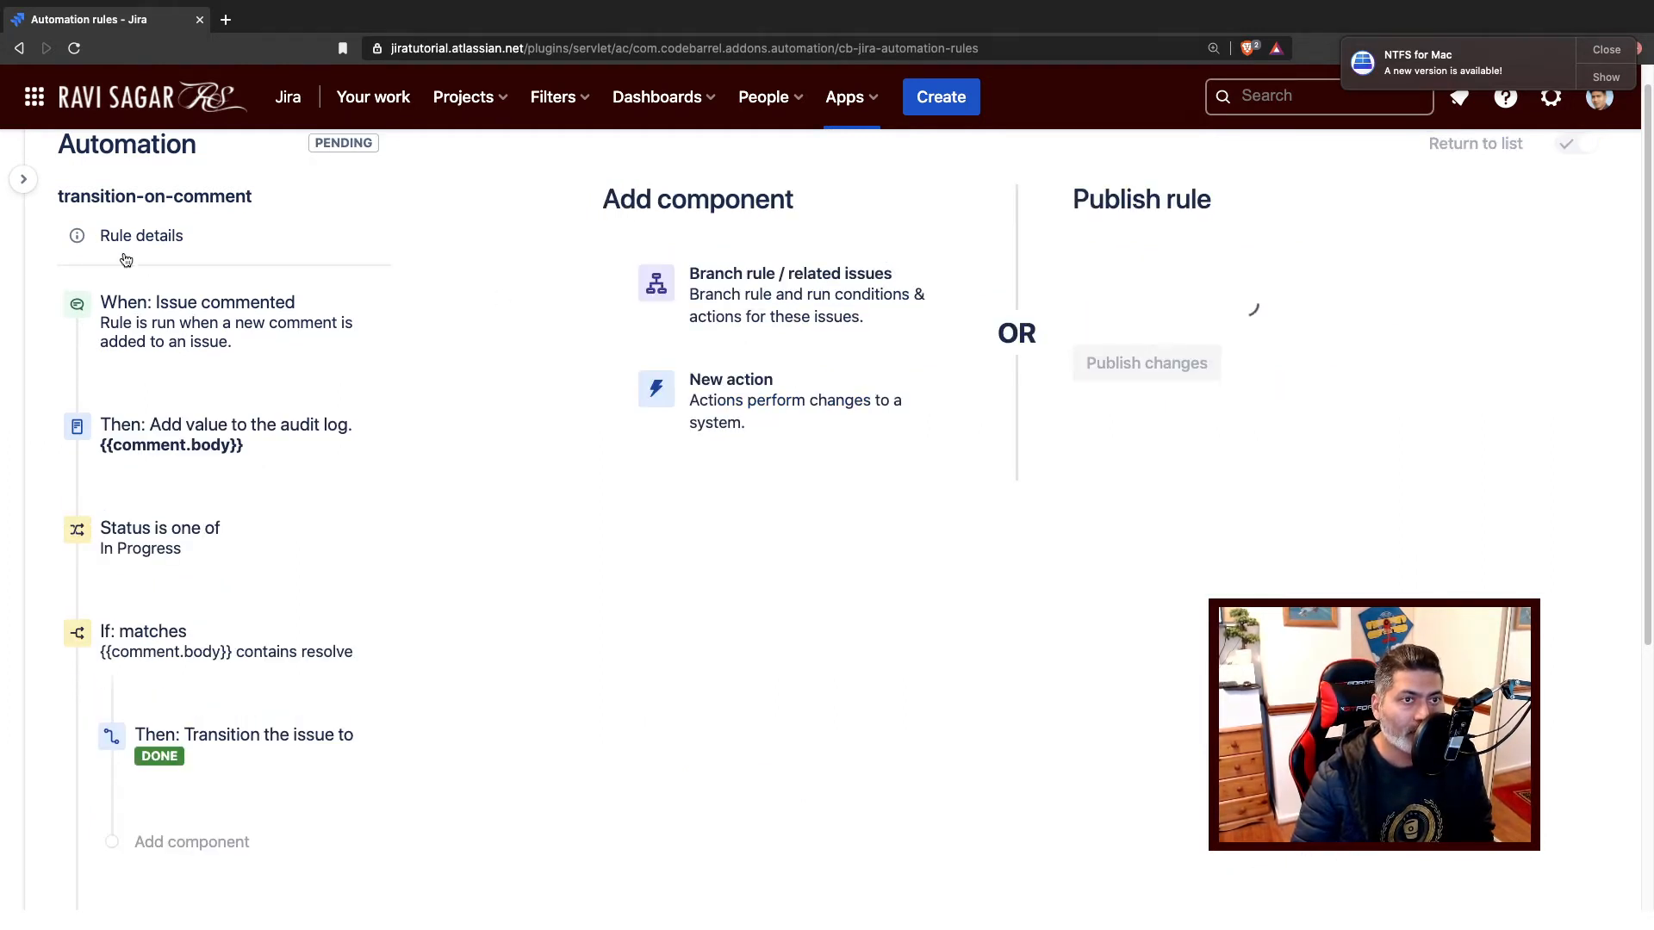
pyautogui.click(169, 268)
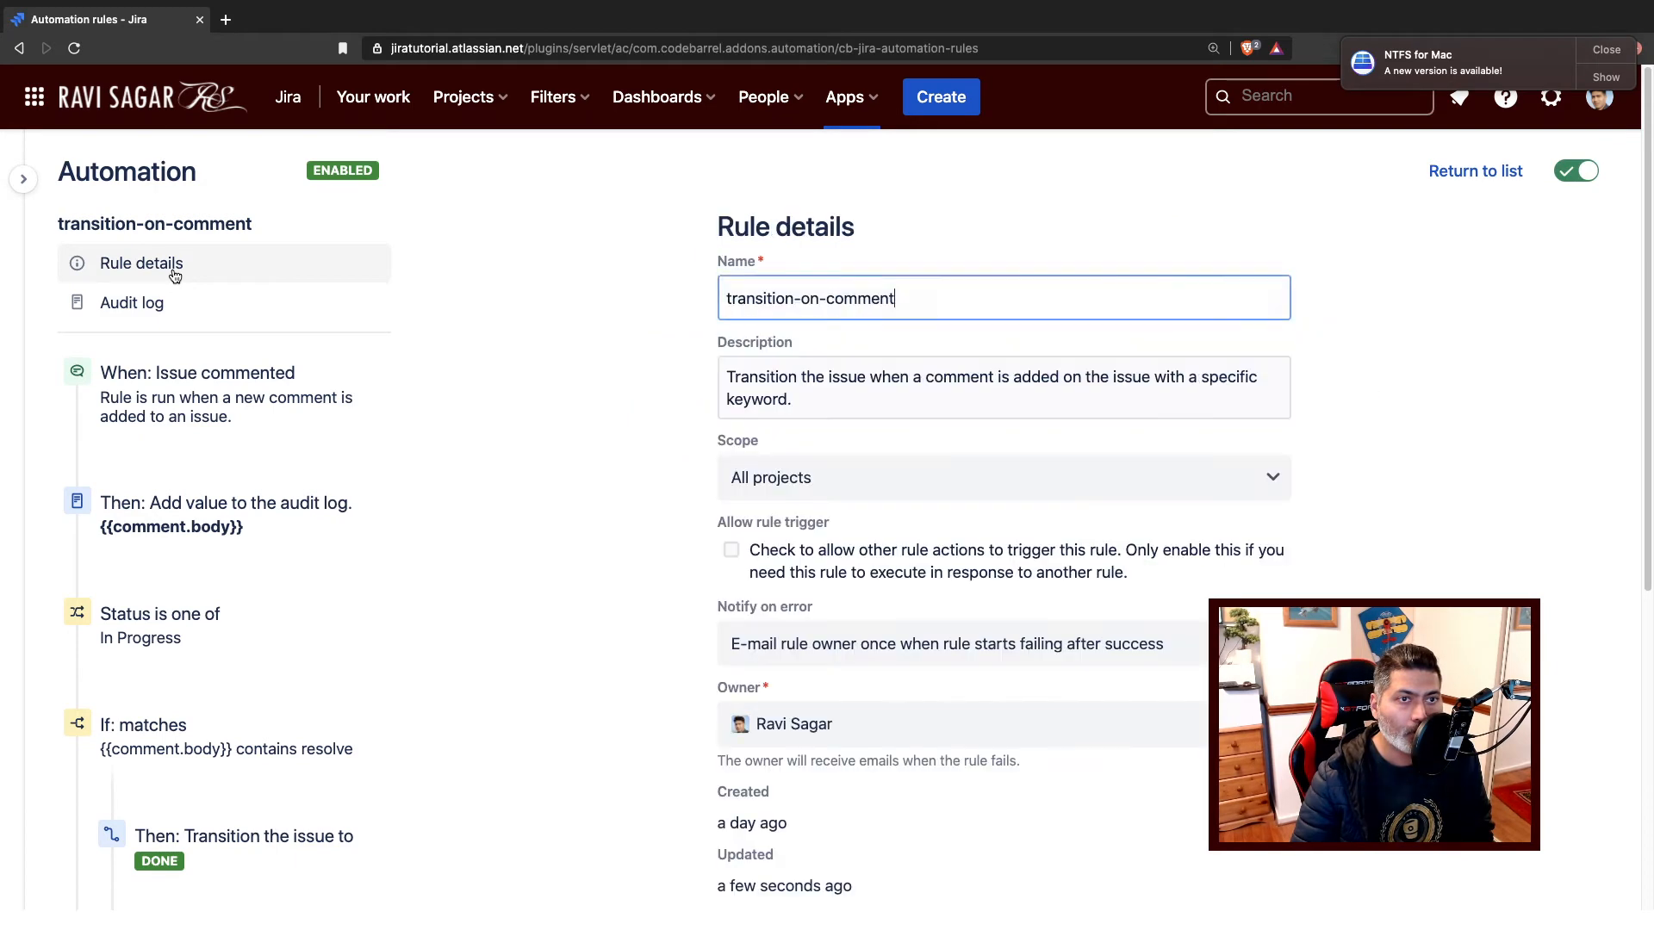
pyautogui.click(191, 300)
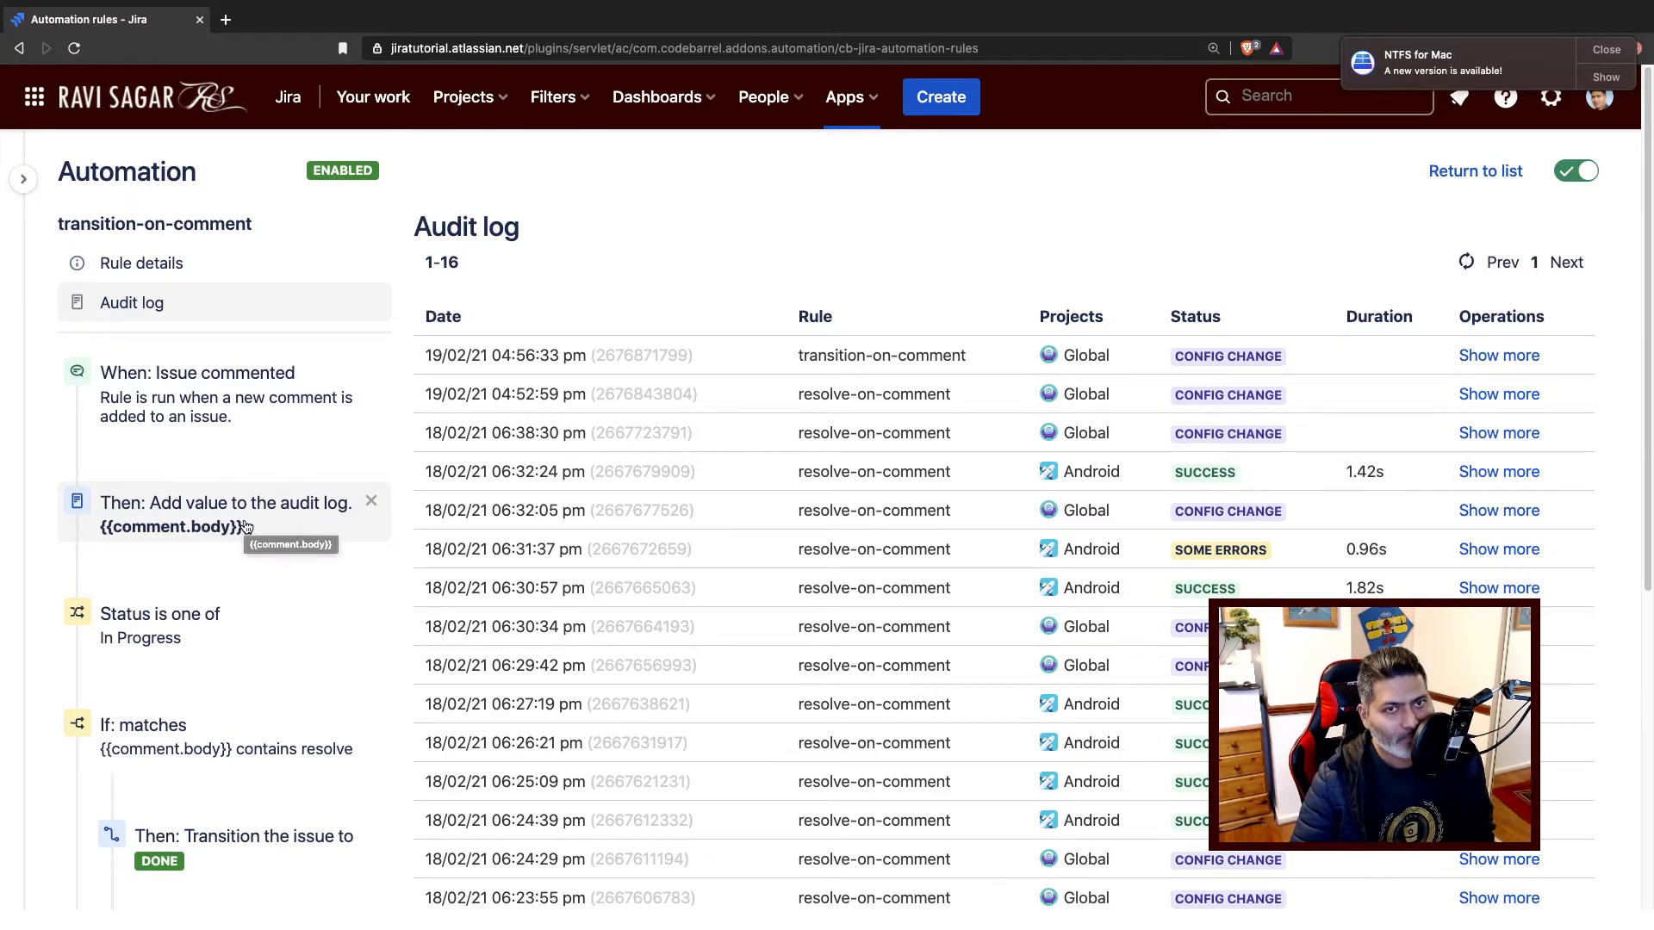
# Step: Open the recently viewed issue AN-18 in a new browser tab and transition it to In Progress
pyautogui.click(1273, 105)
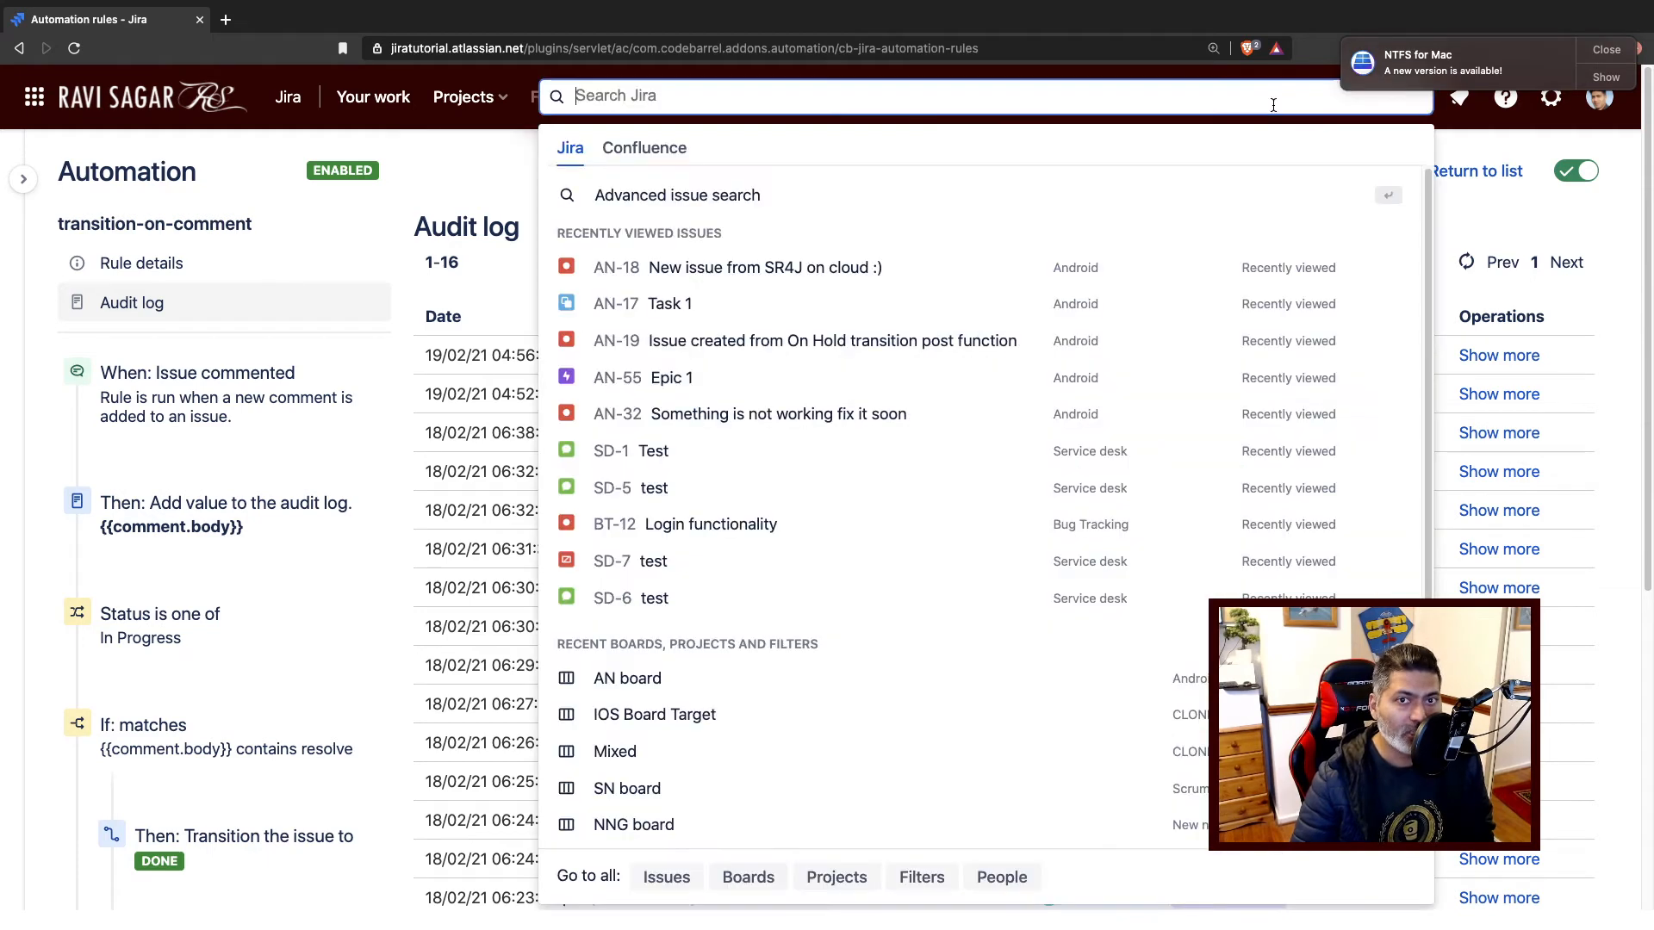
pyautogui.keyDown('super'); pyautogui.click(624, 268); pyautogui.keyUp('super')
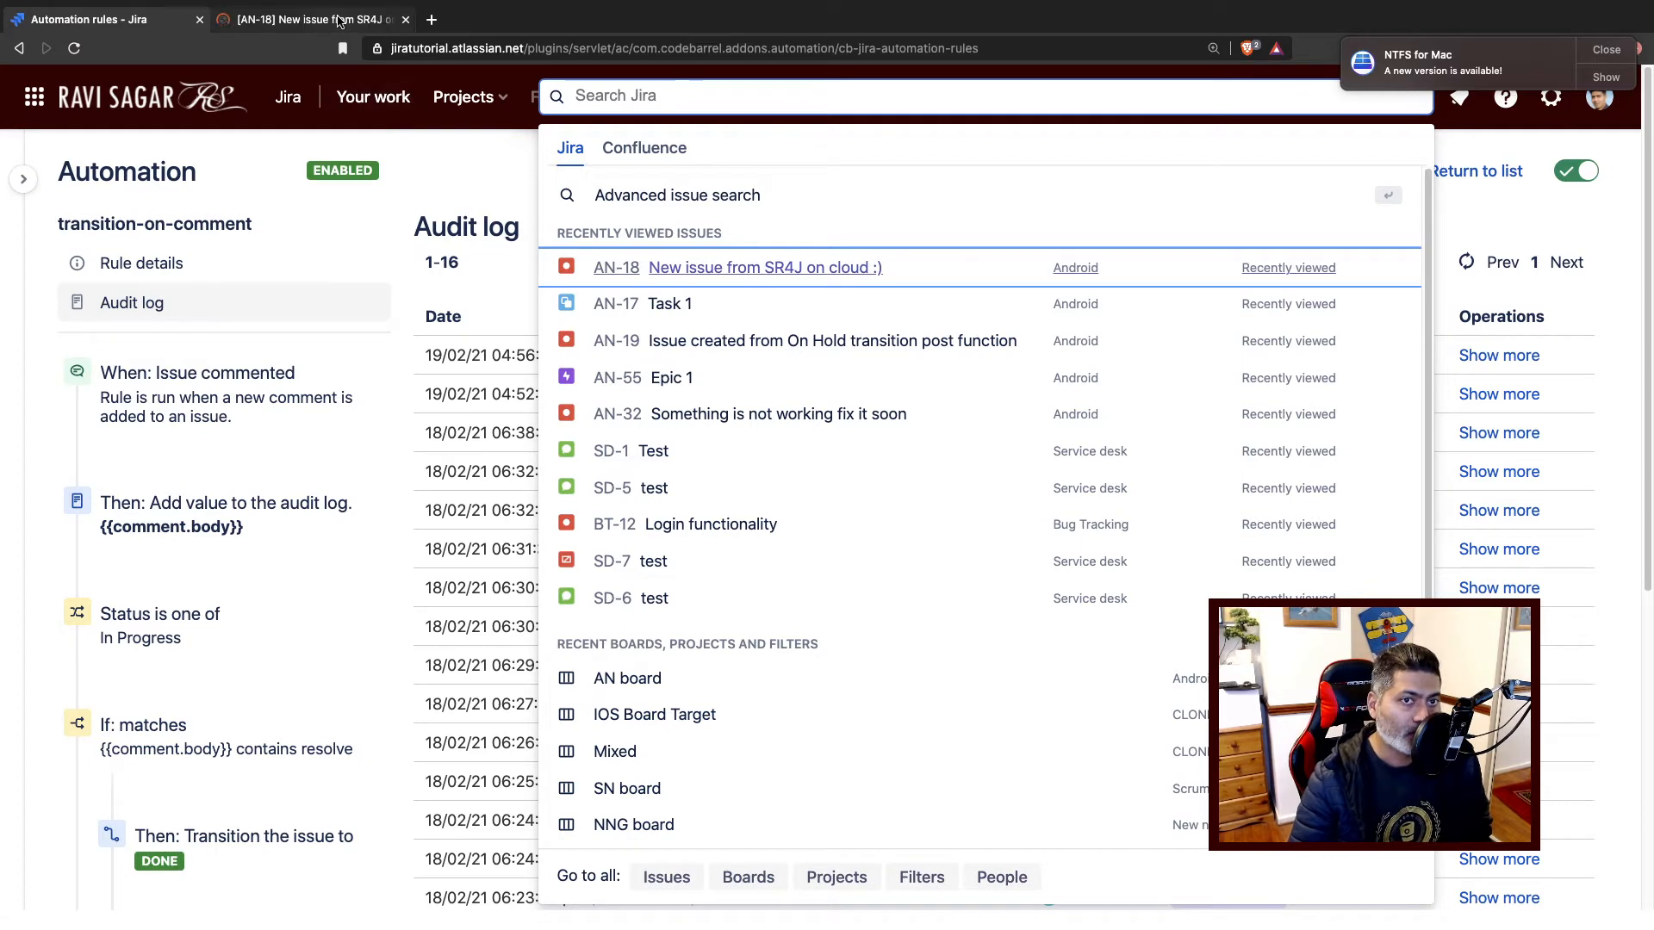
pyautogui.click(341, 21)
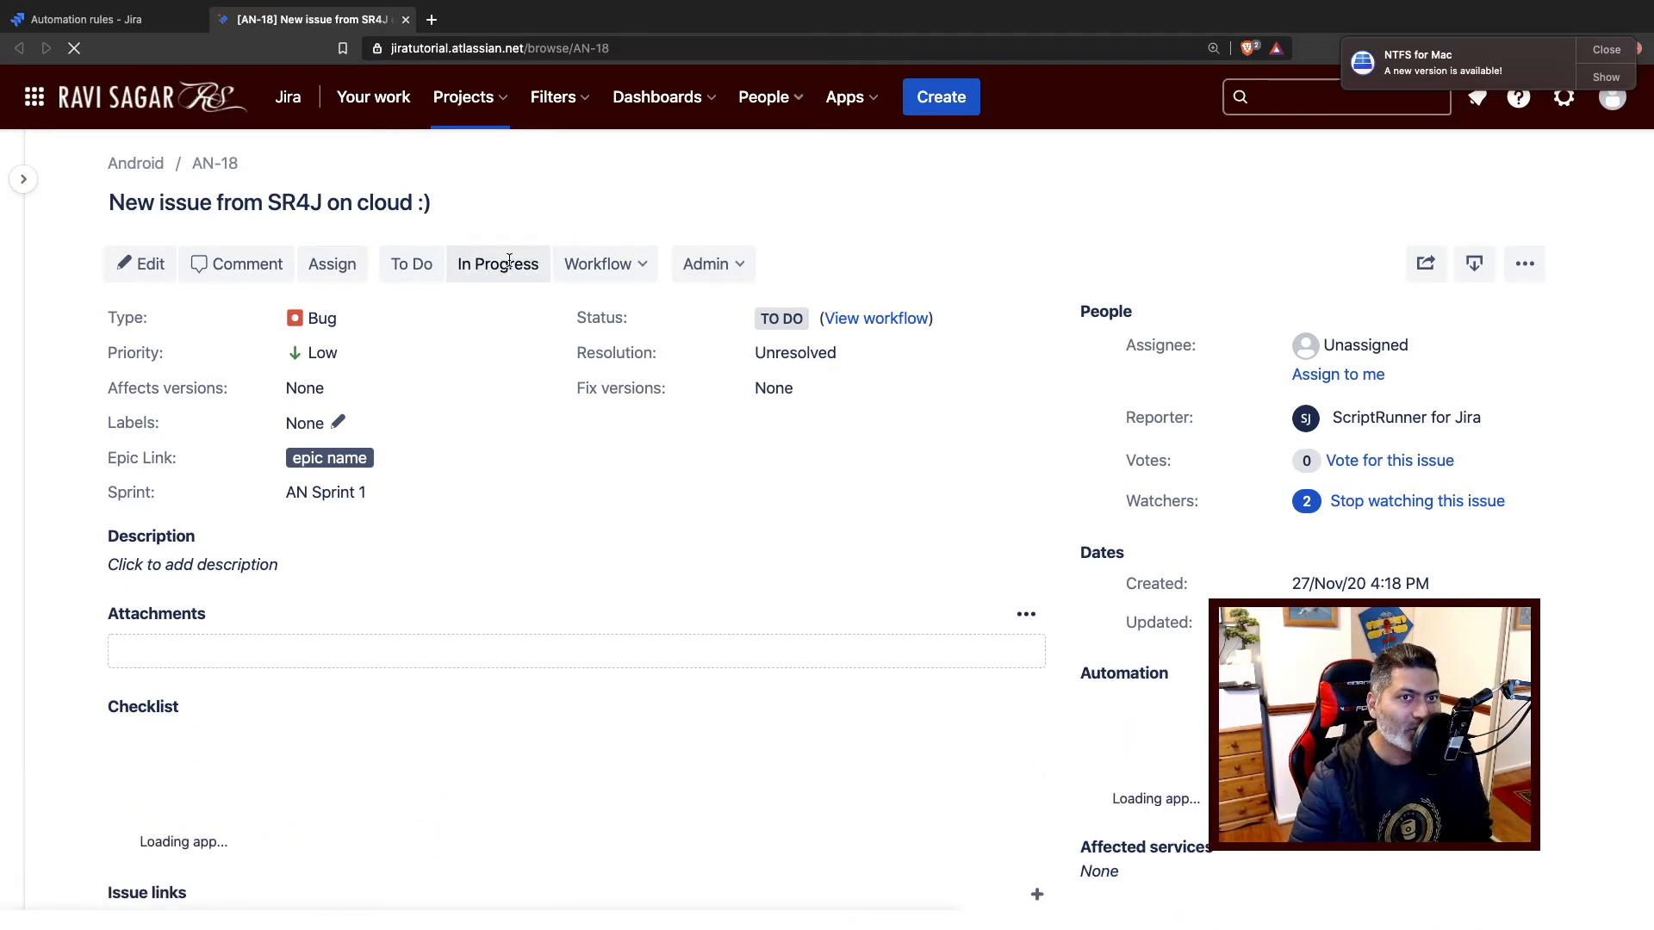
pyautogui.click(509, 262)
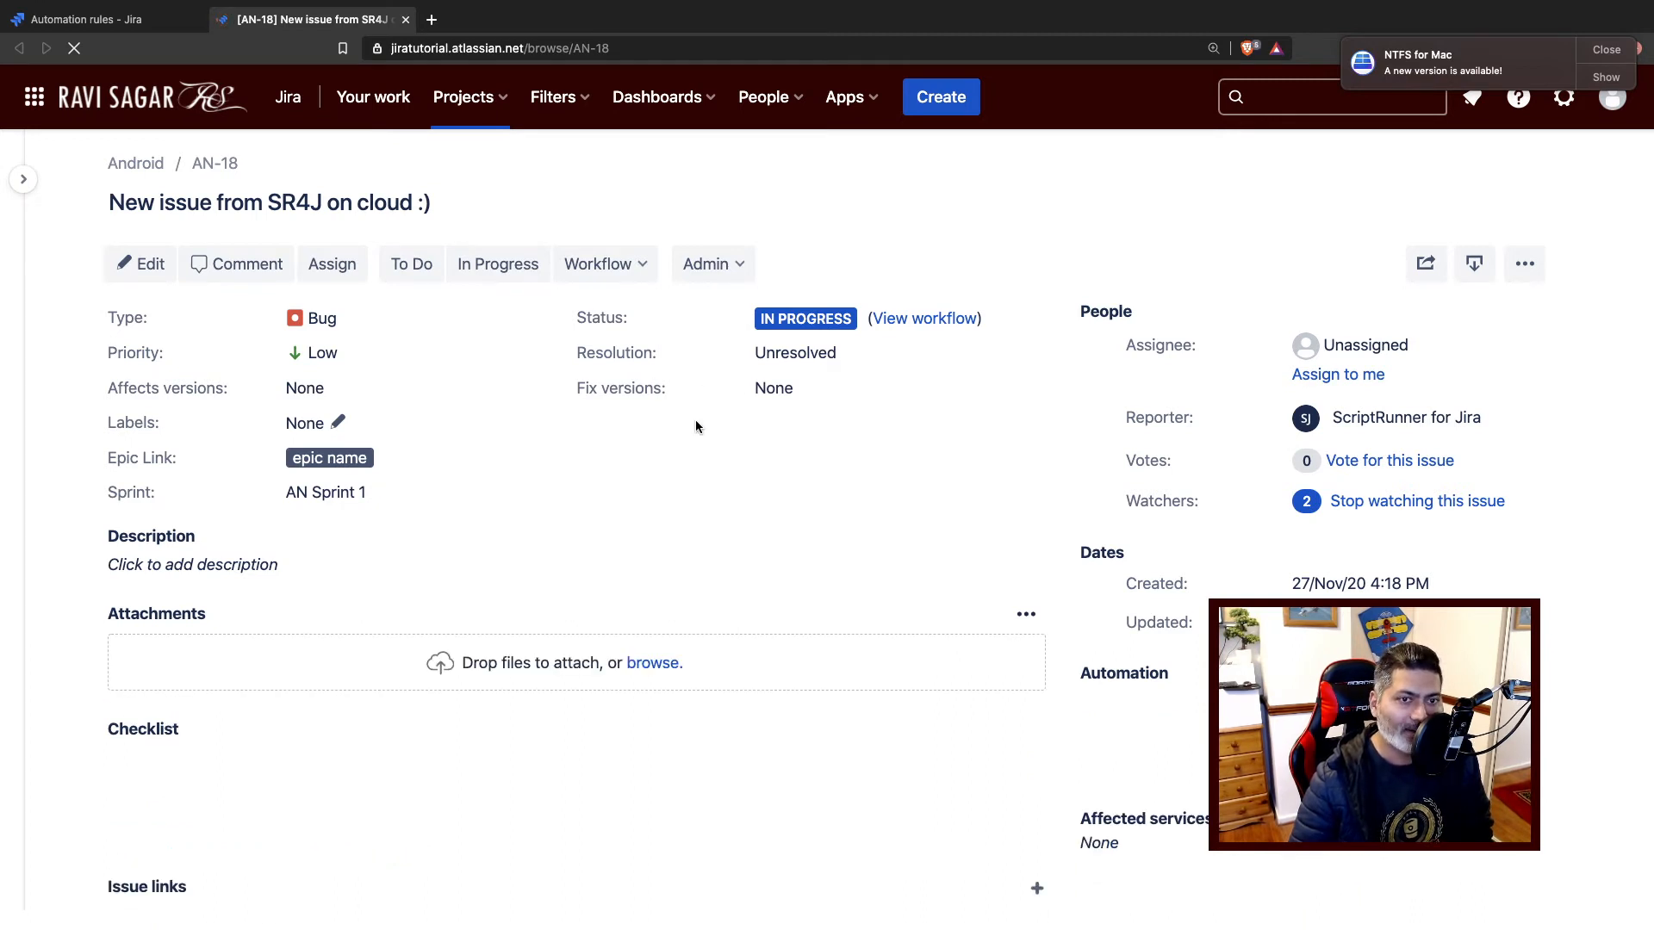
# Step: Add the comment "Let us move this issue to resolve status and check." to issue AN-18
pyautogui.scroll(-6, 618, 422)
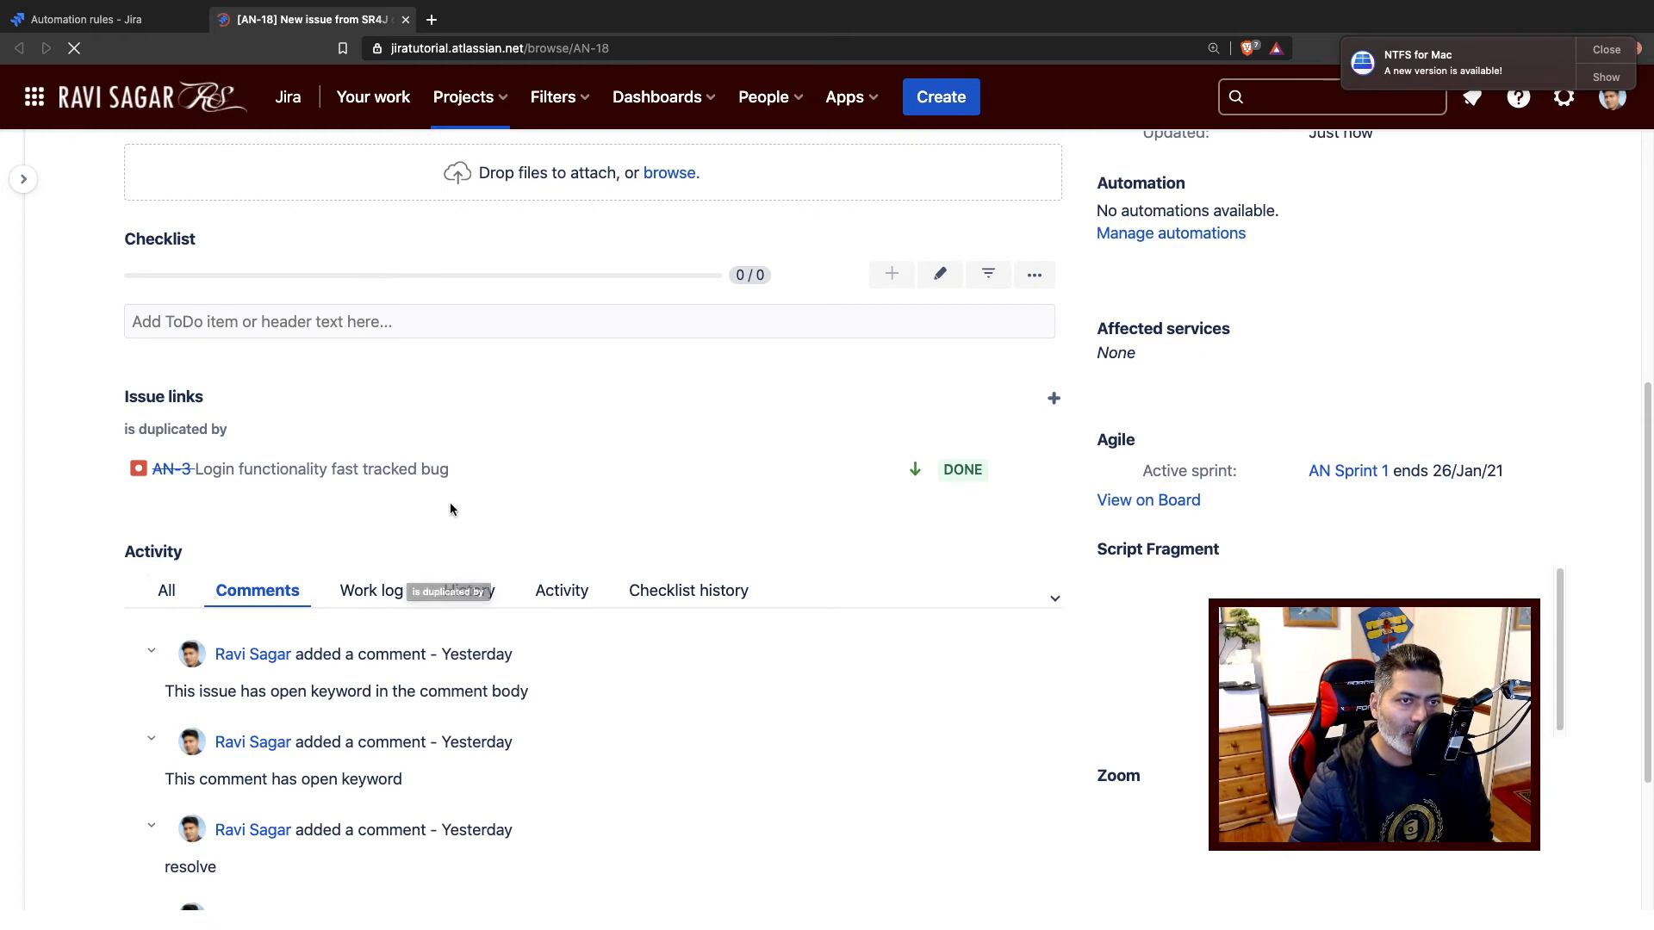
pyautogui.scroll(-3, 446, 638)
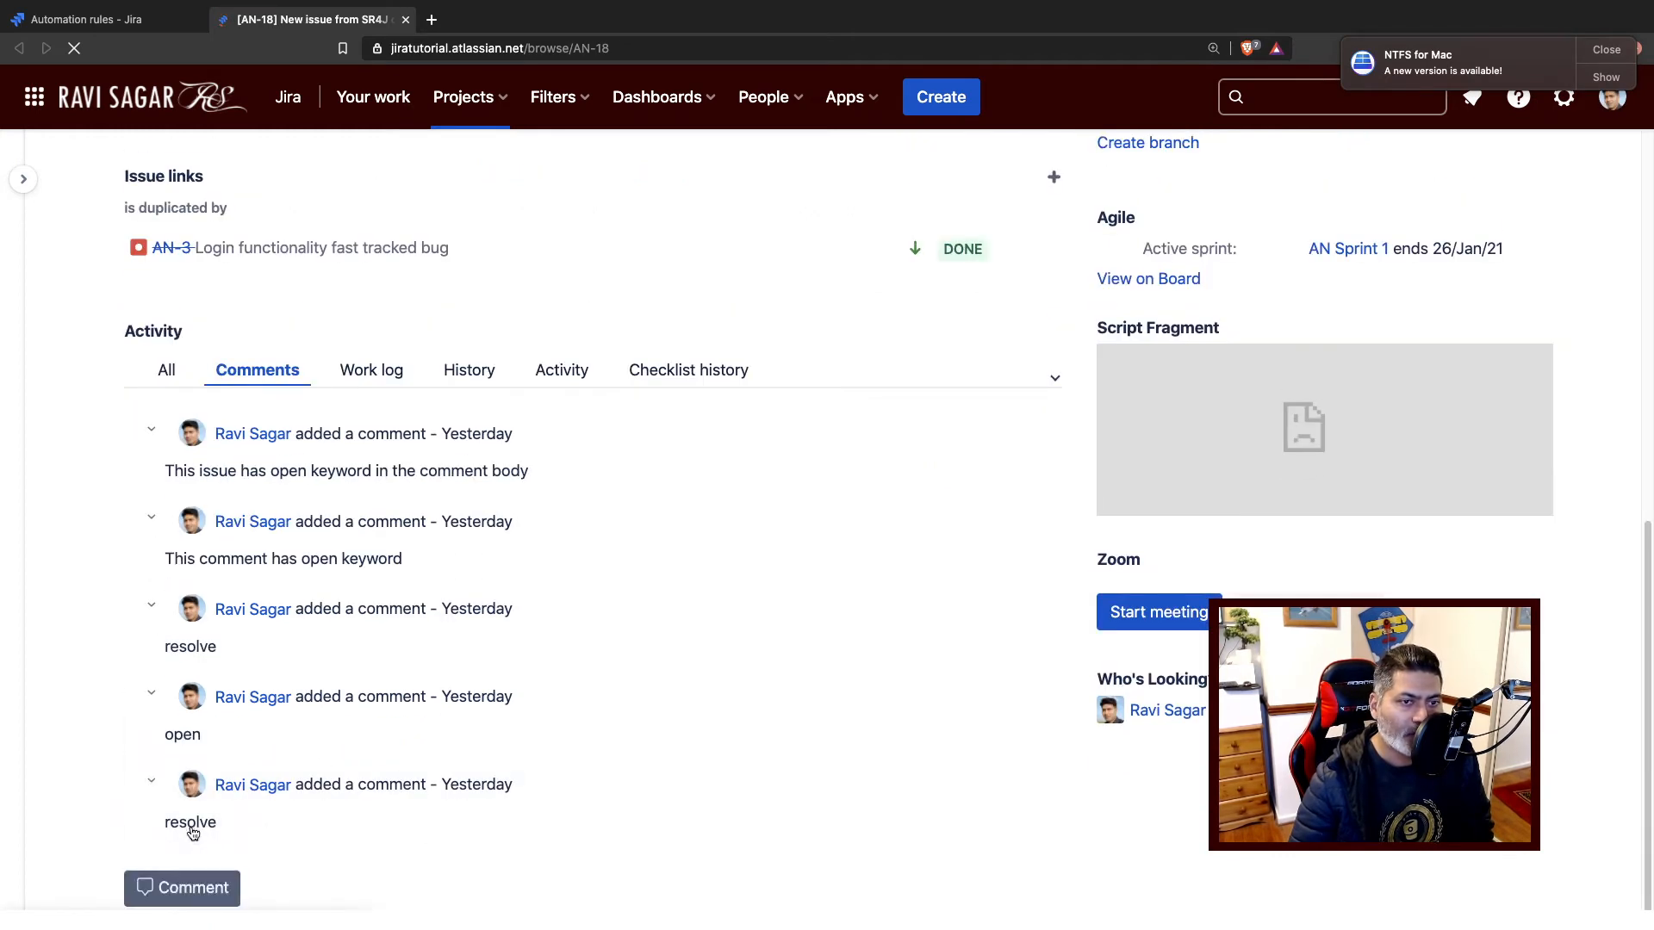
pyautogui.click(187, 896)
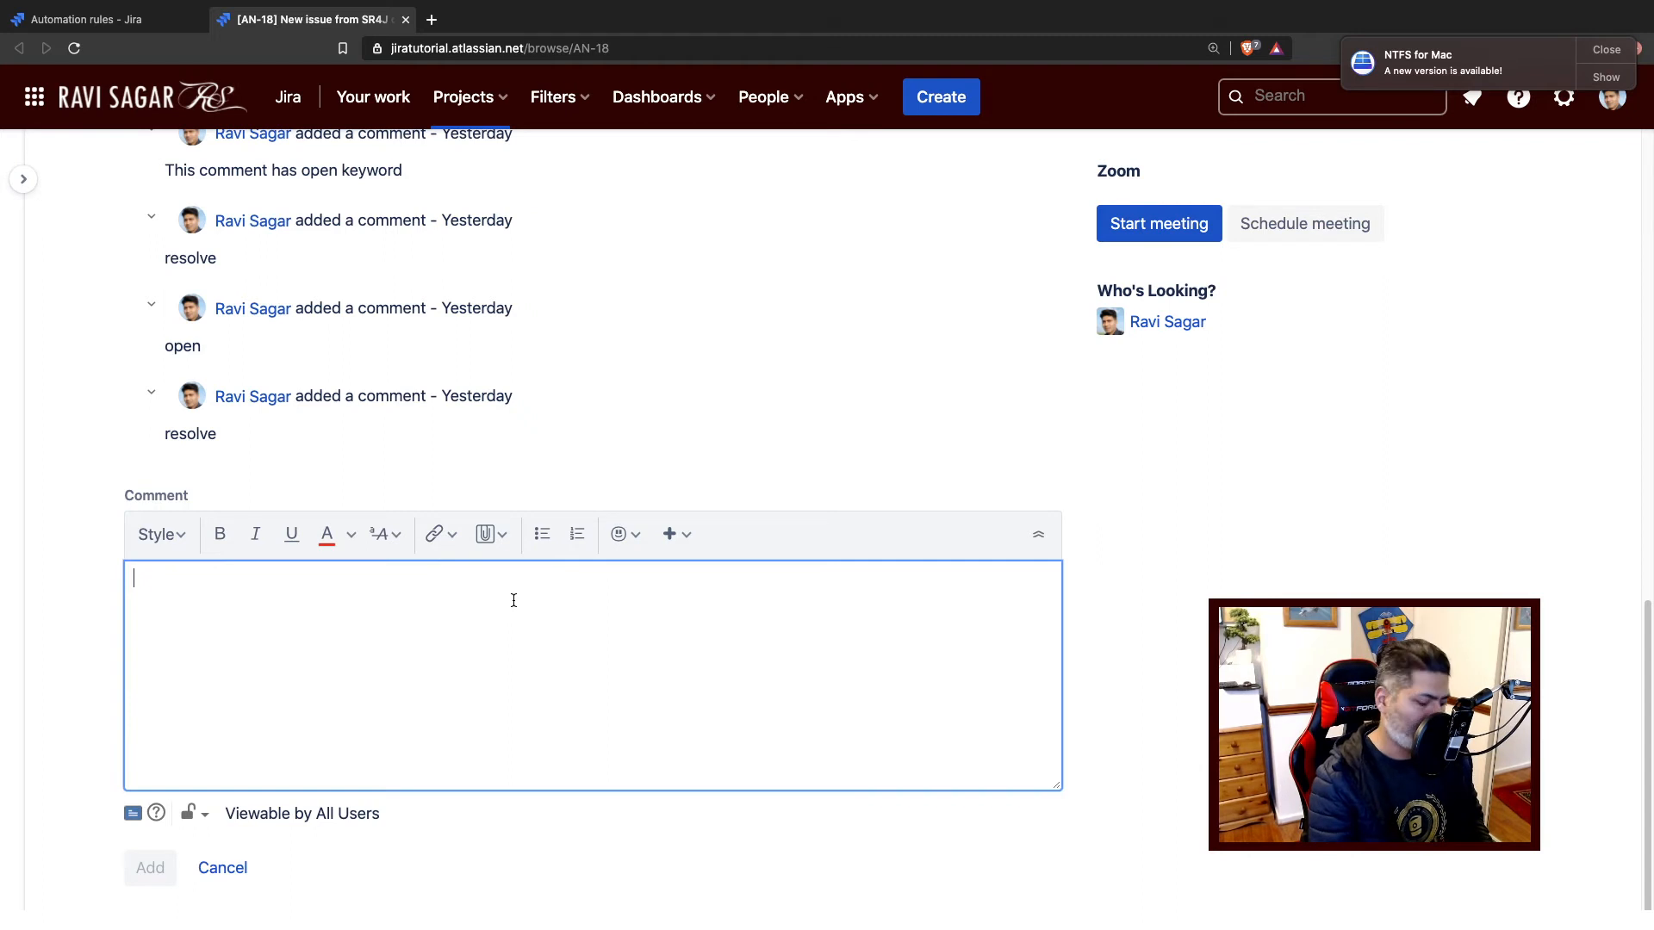
pyautogui.write('LEt')
pyautogui.press('BackSpace')
pyautogui.write('et ')
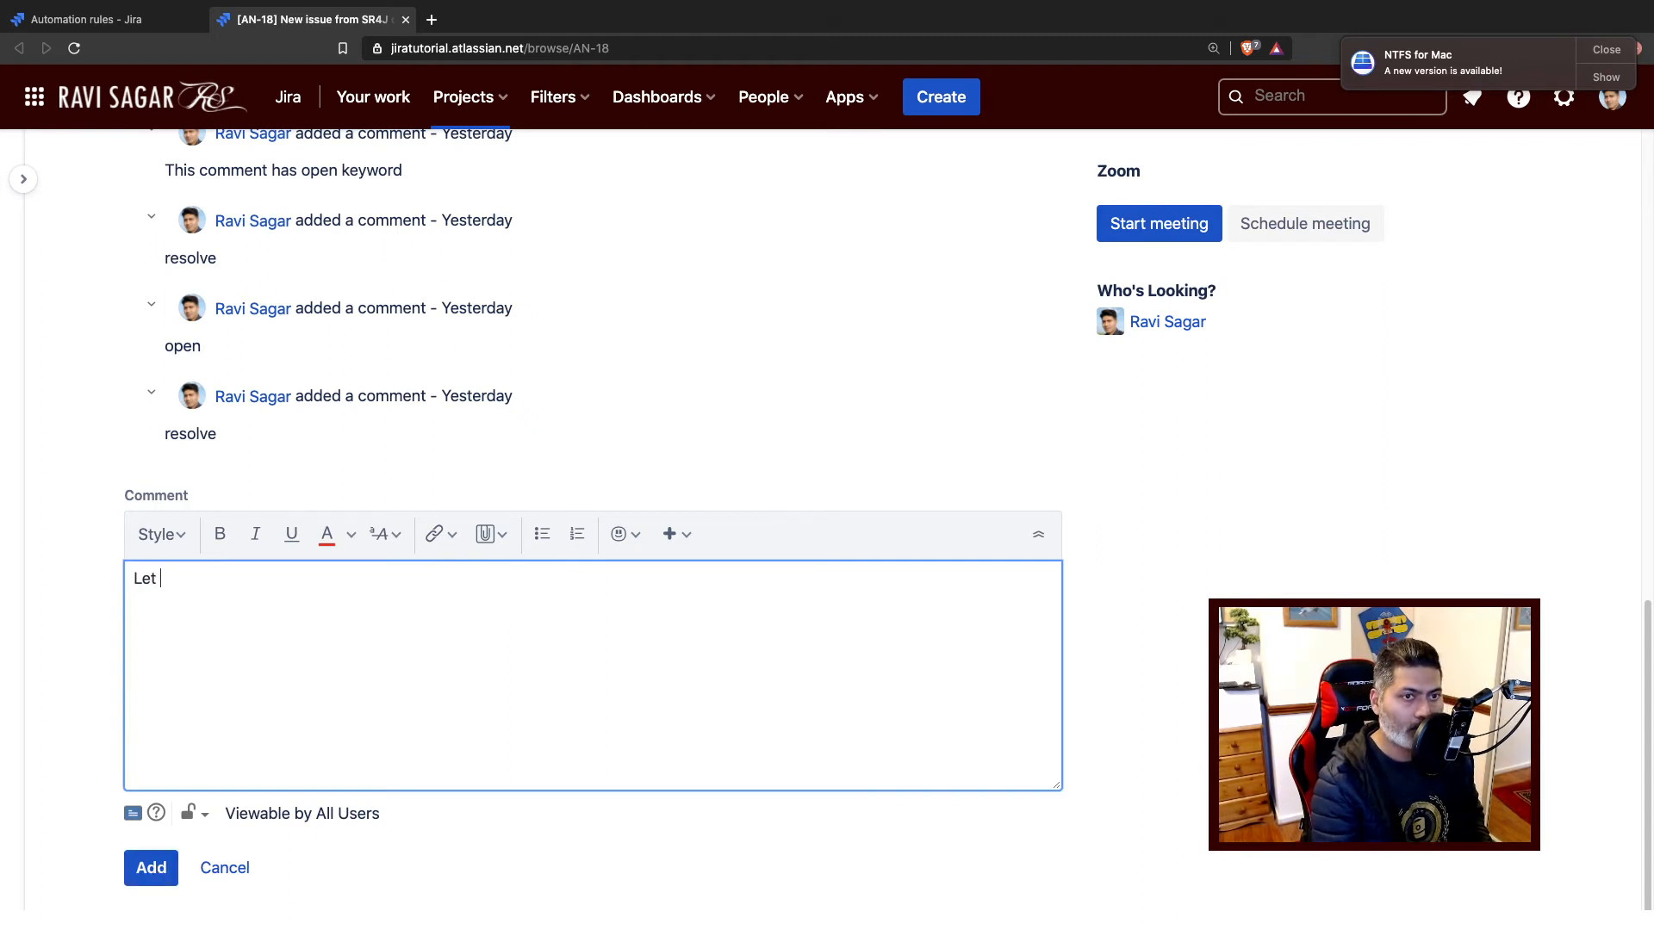
pyautogui.write('us move this')
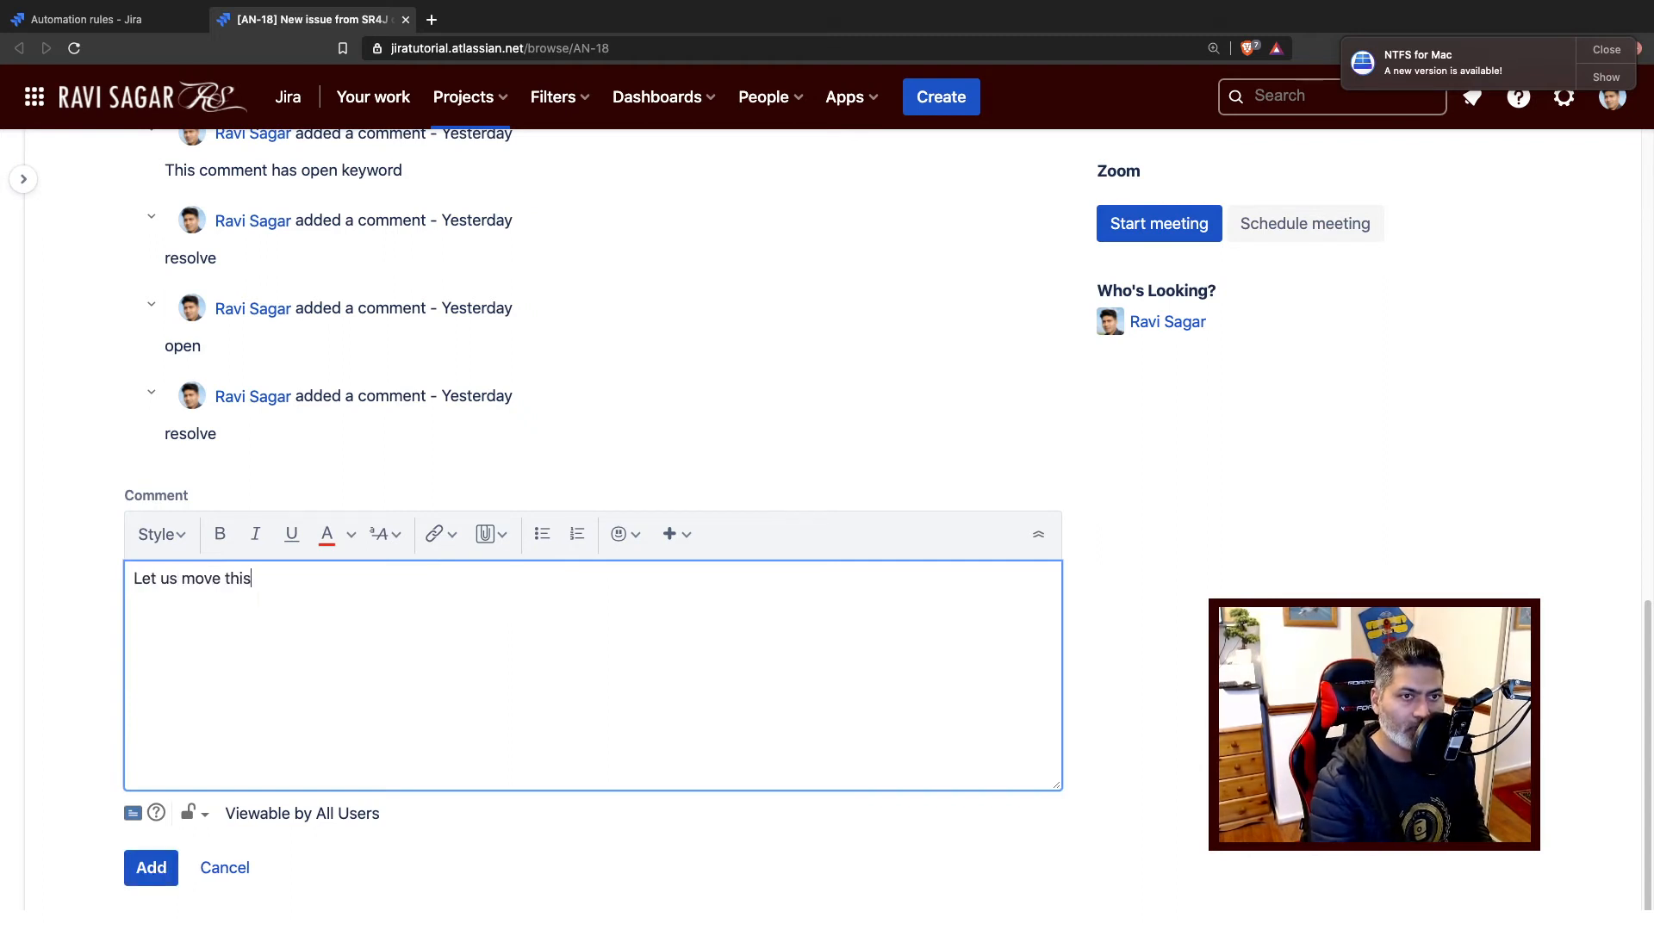
pyautogui.write(' issue to re')
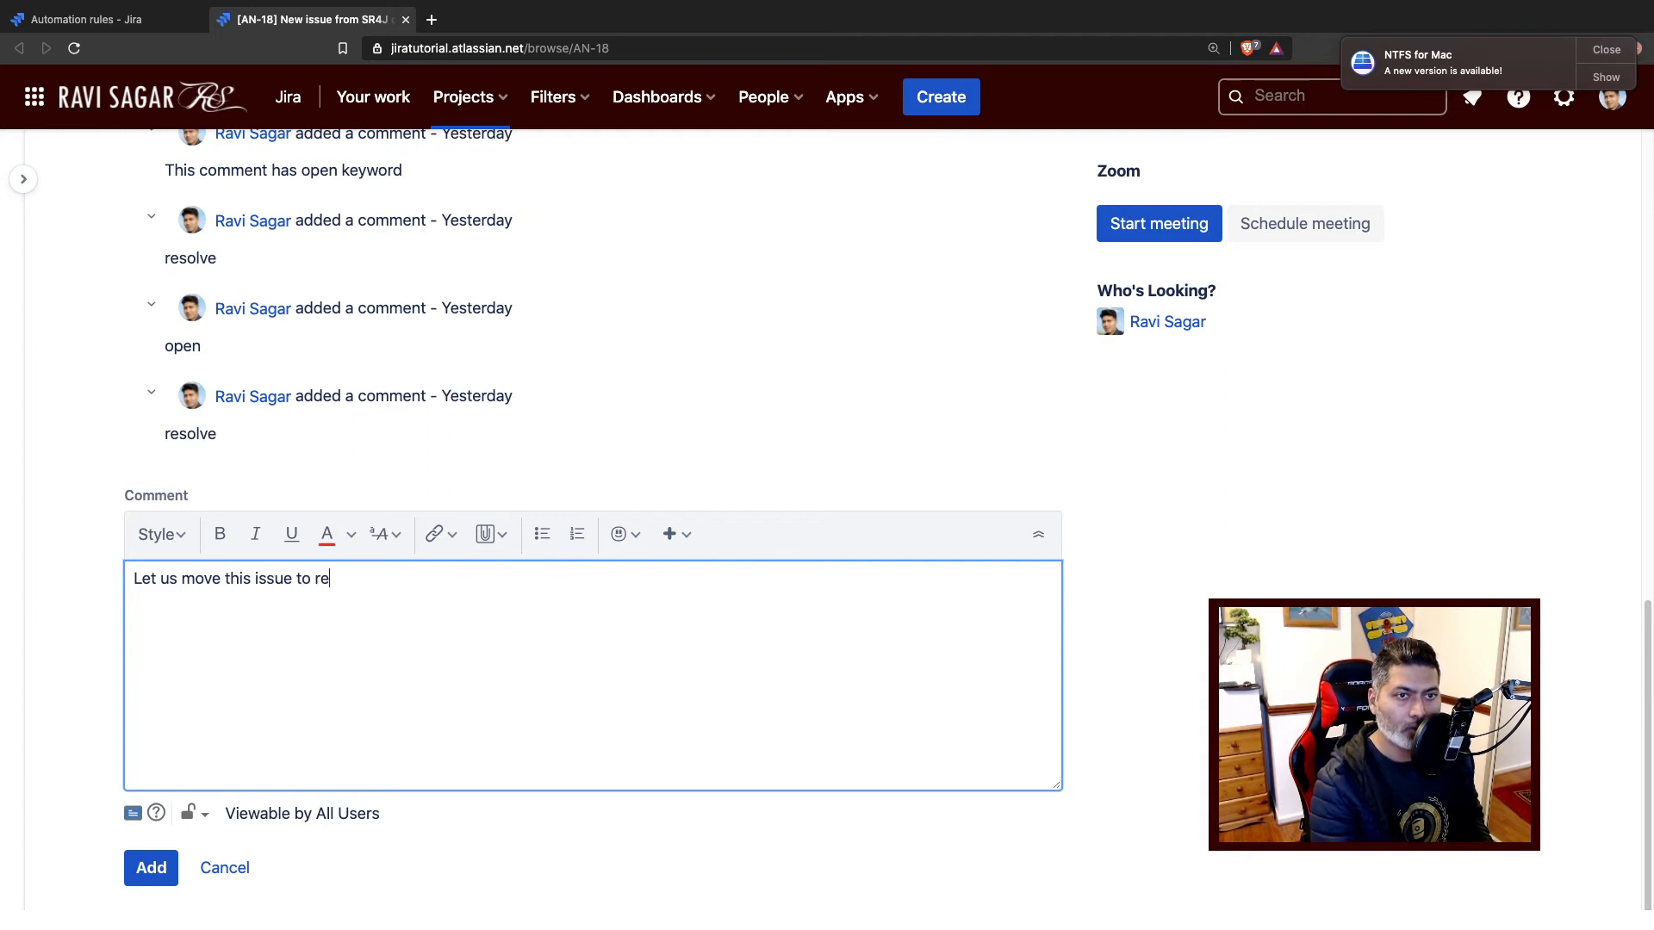
pyautogui.write('solve')
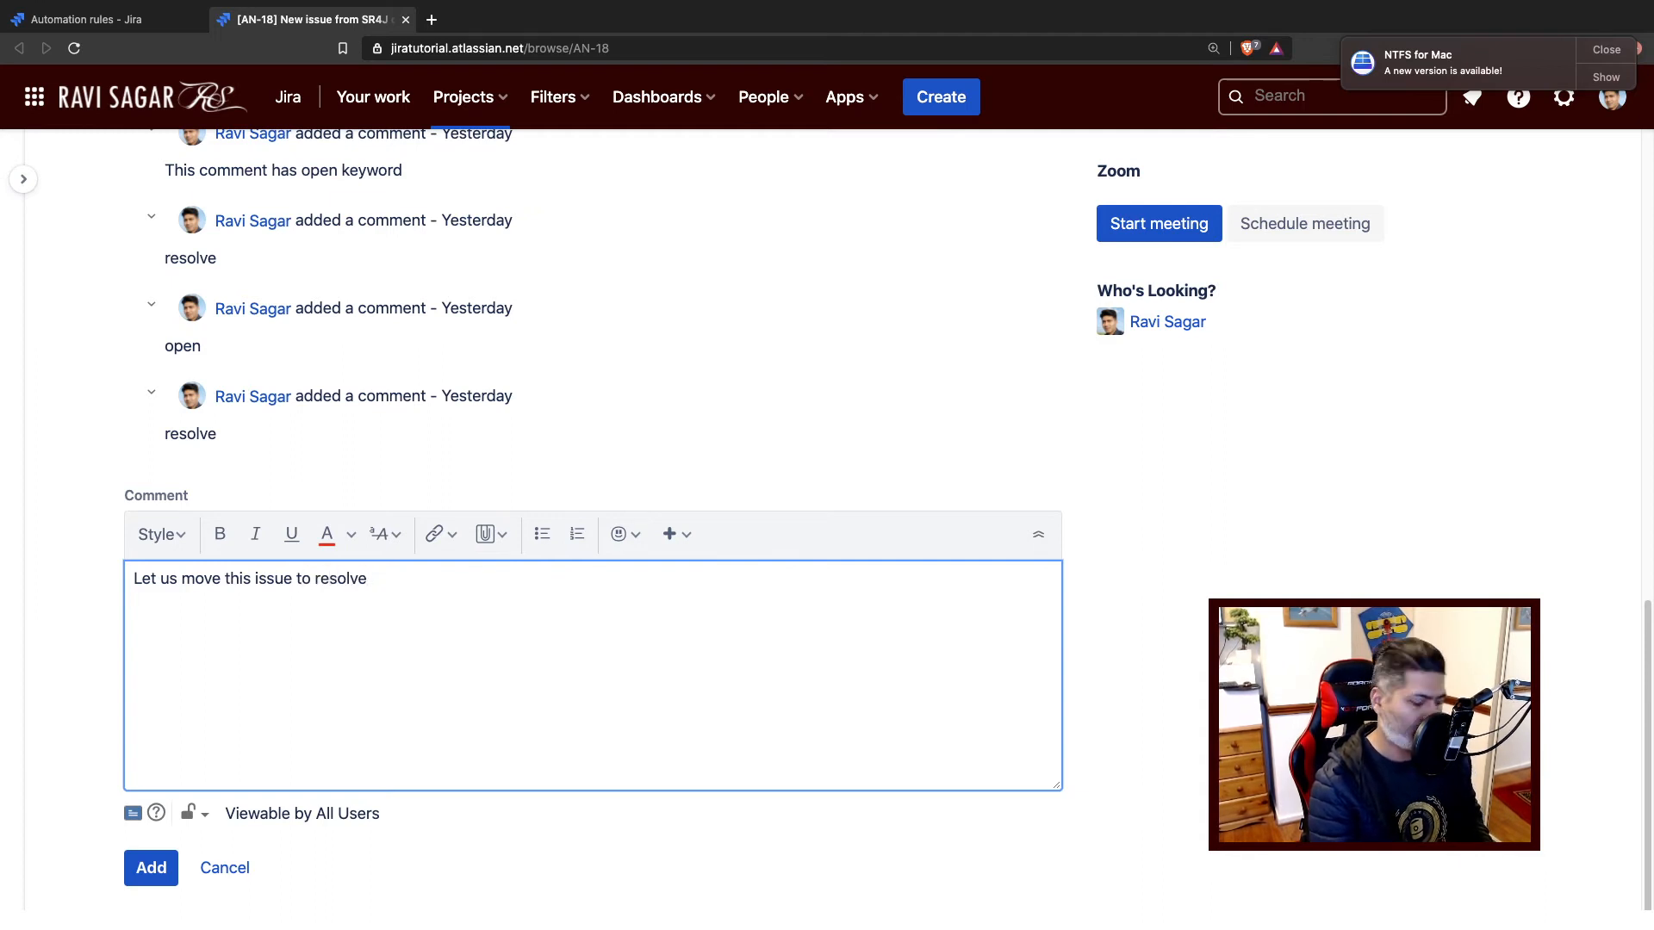
pyautogui.write('d status')
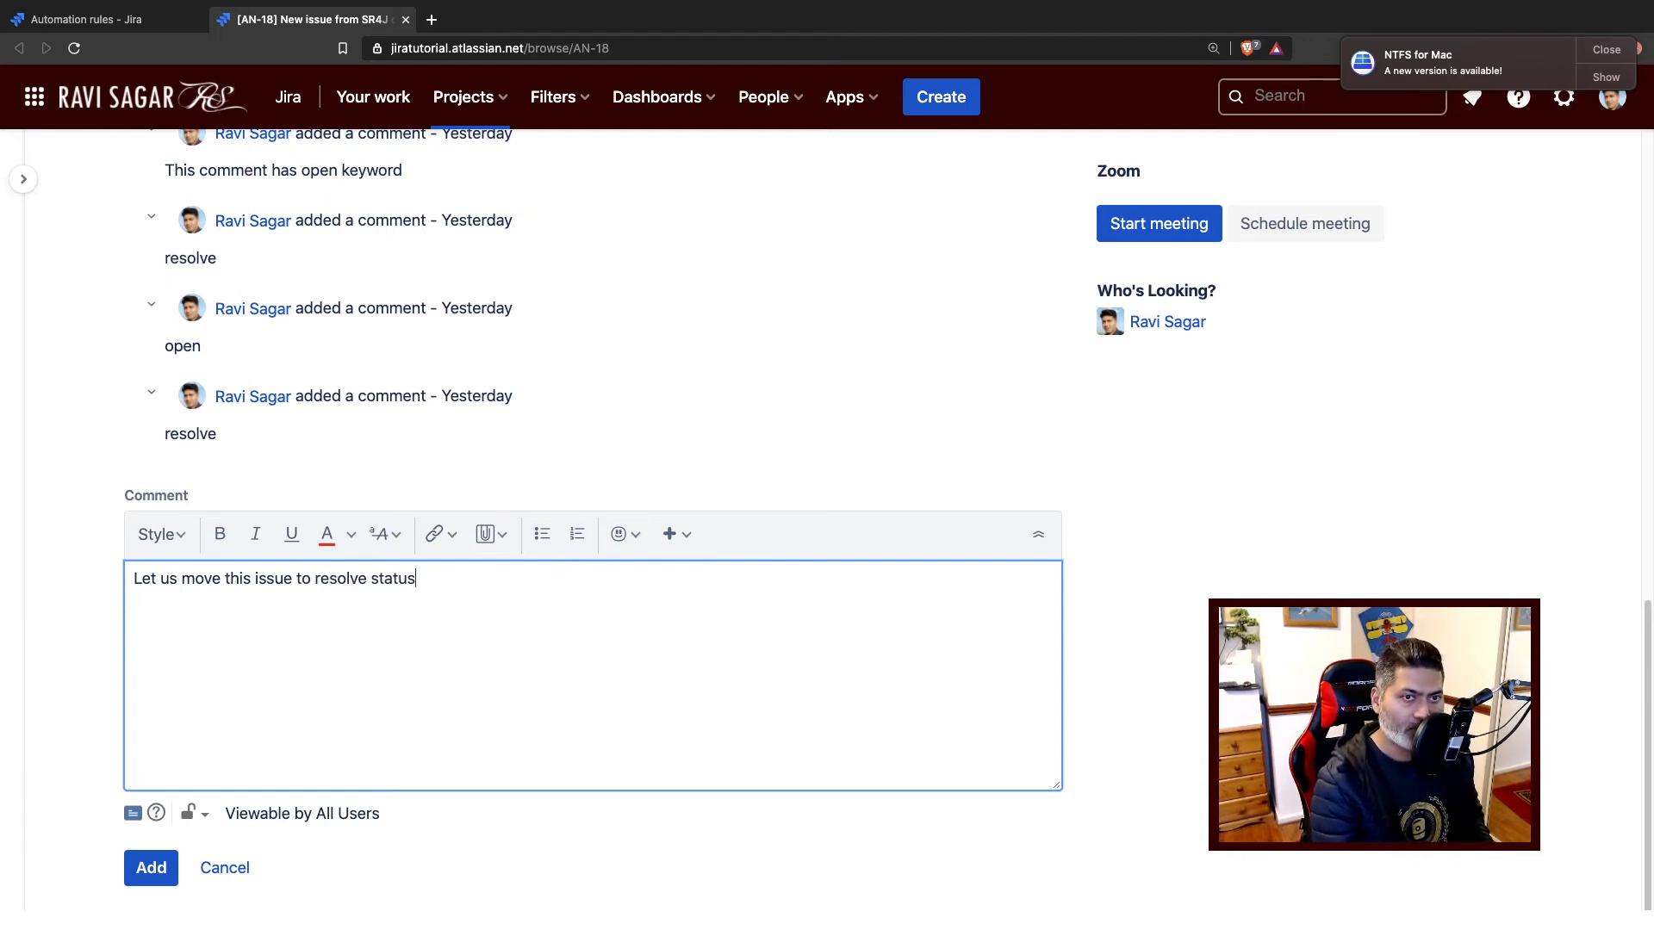
pyautogui.write(' and')
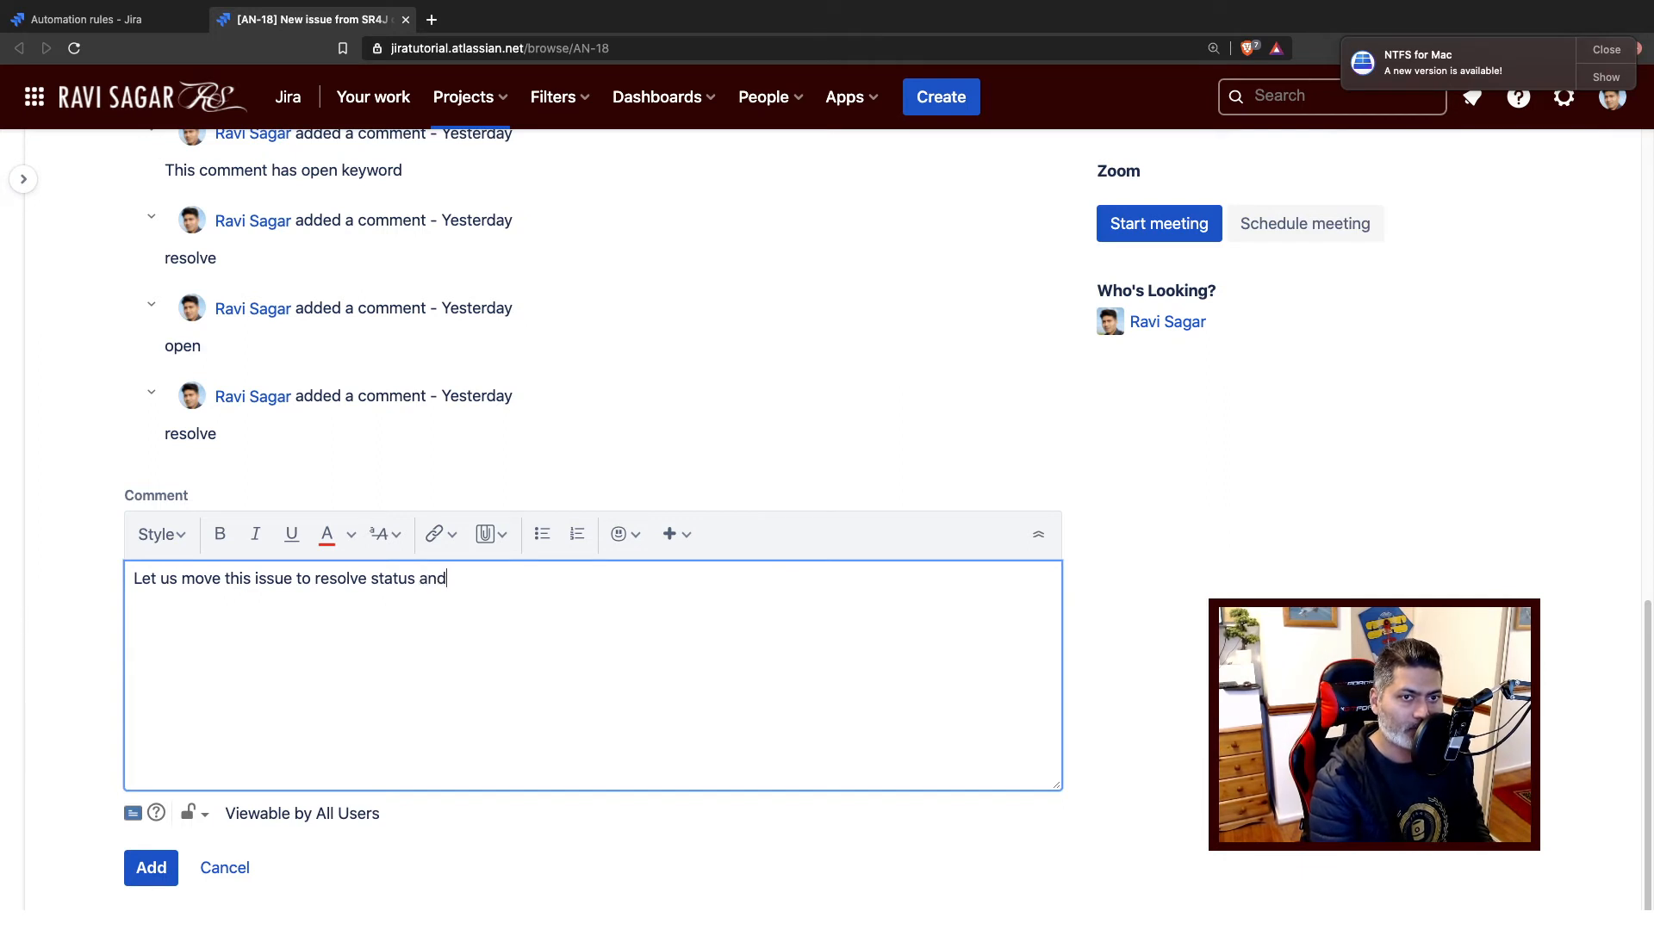
pyautogui.write(' check')
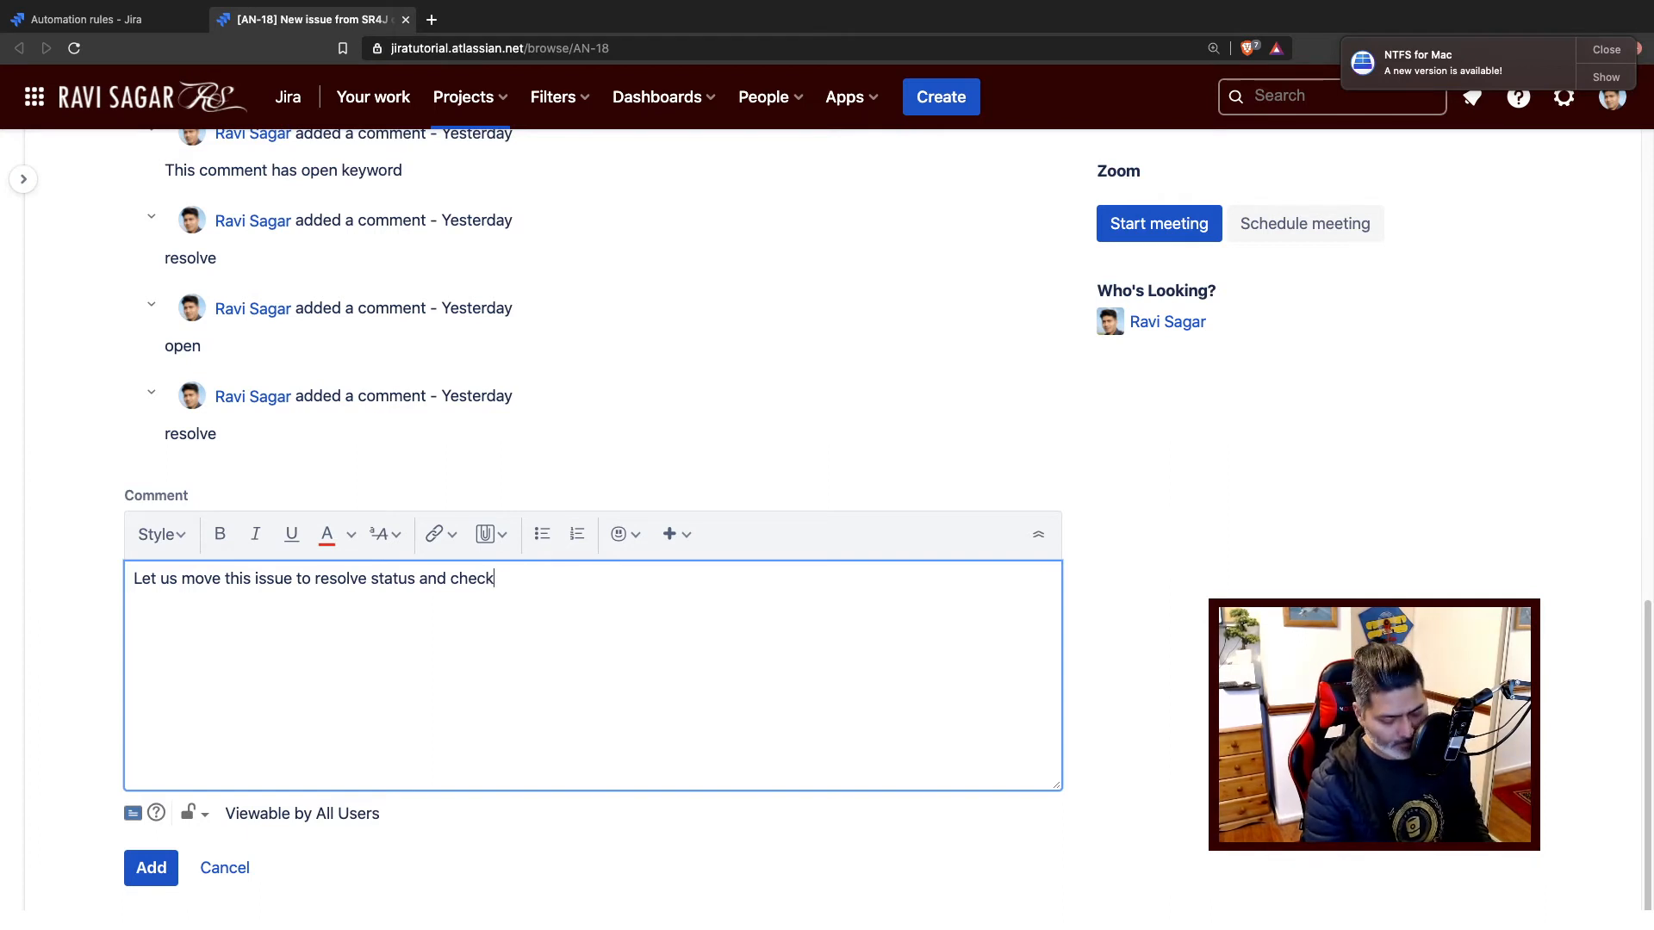
pyautogui.write('.')
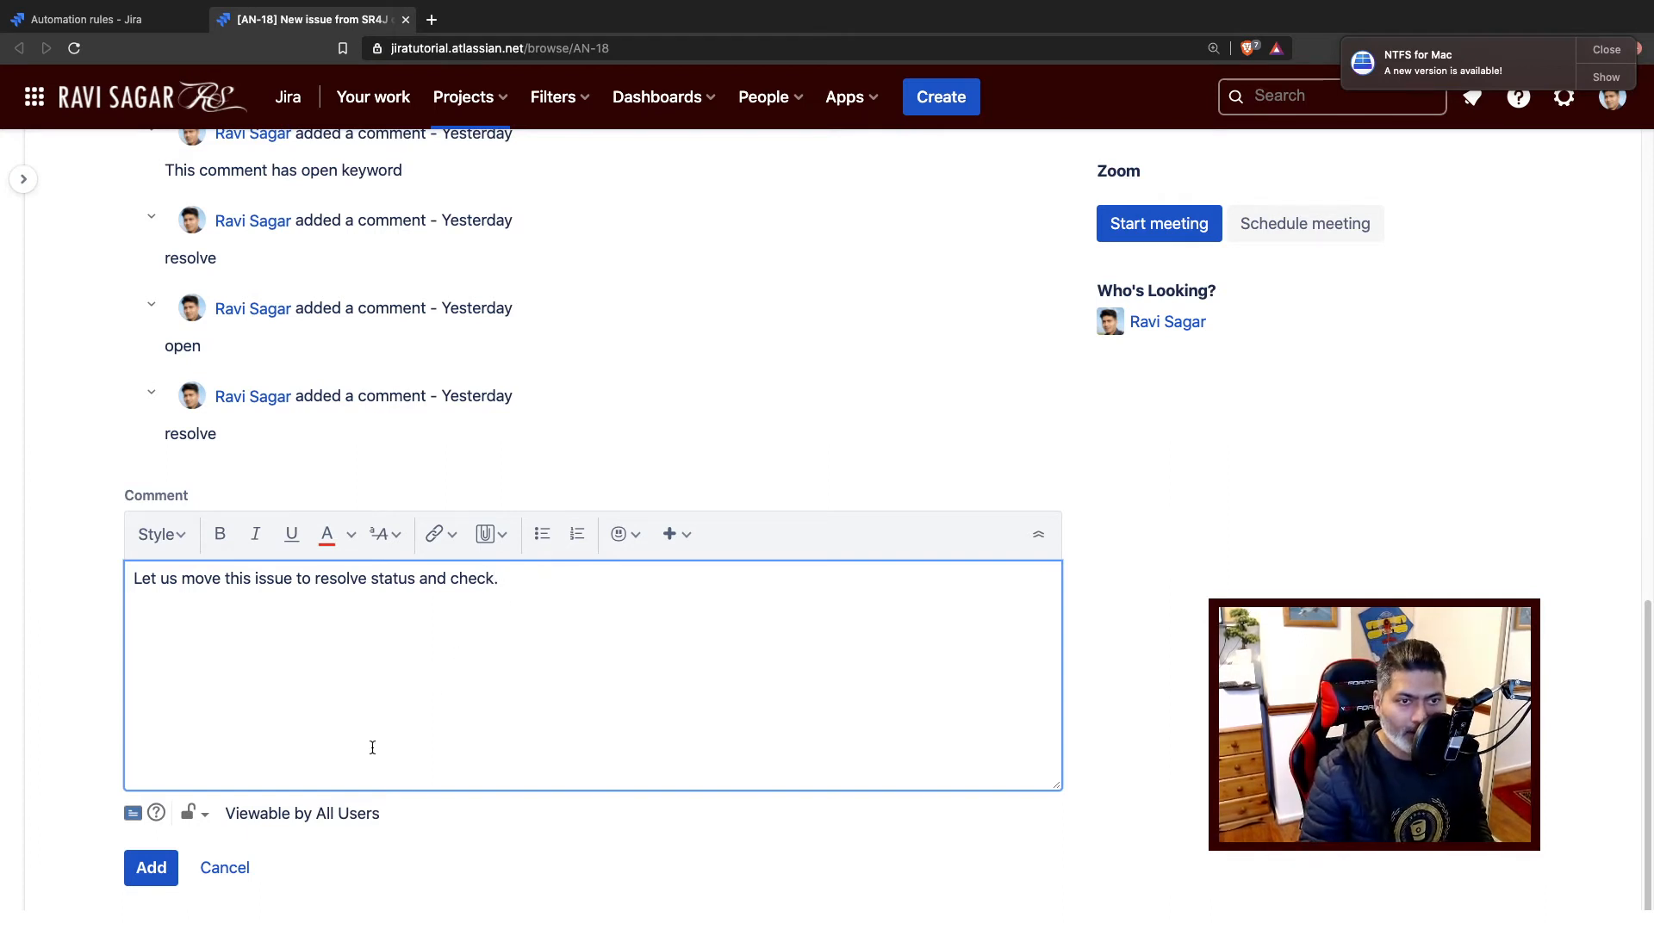
pyautogui.click(139, 868)
# Step: Refresh the rule's audit log and examine the newest entry's details for the logged resolve comment and the resulting transition
pyautogui.hotkey('ctrl', 'Tab')
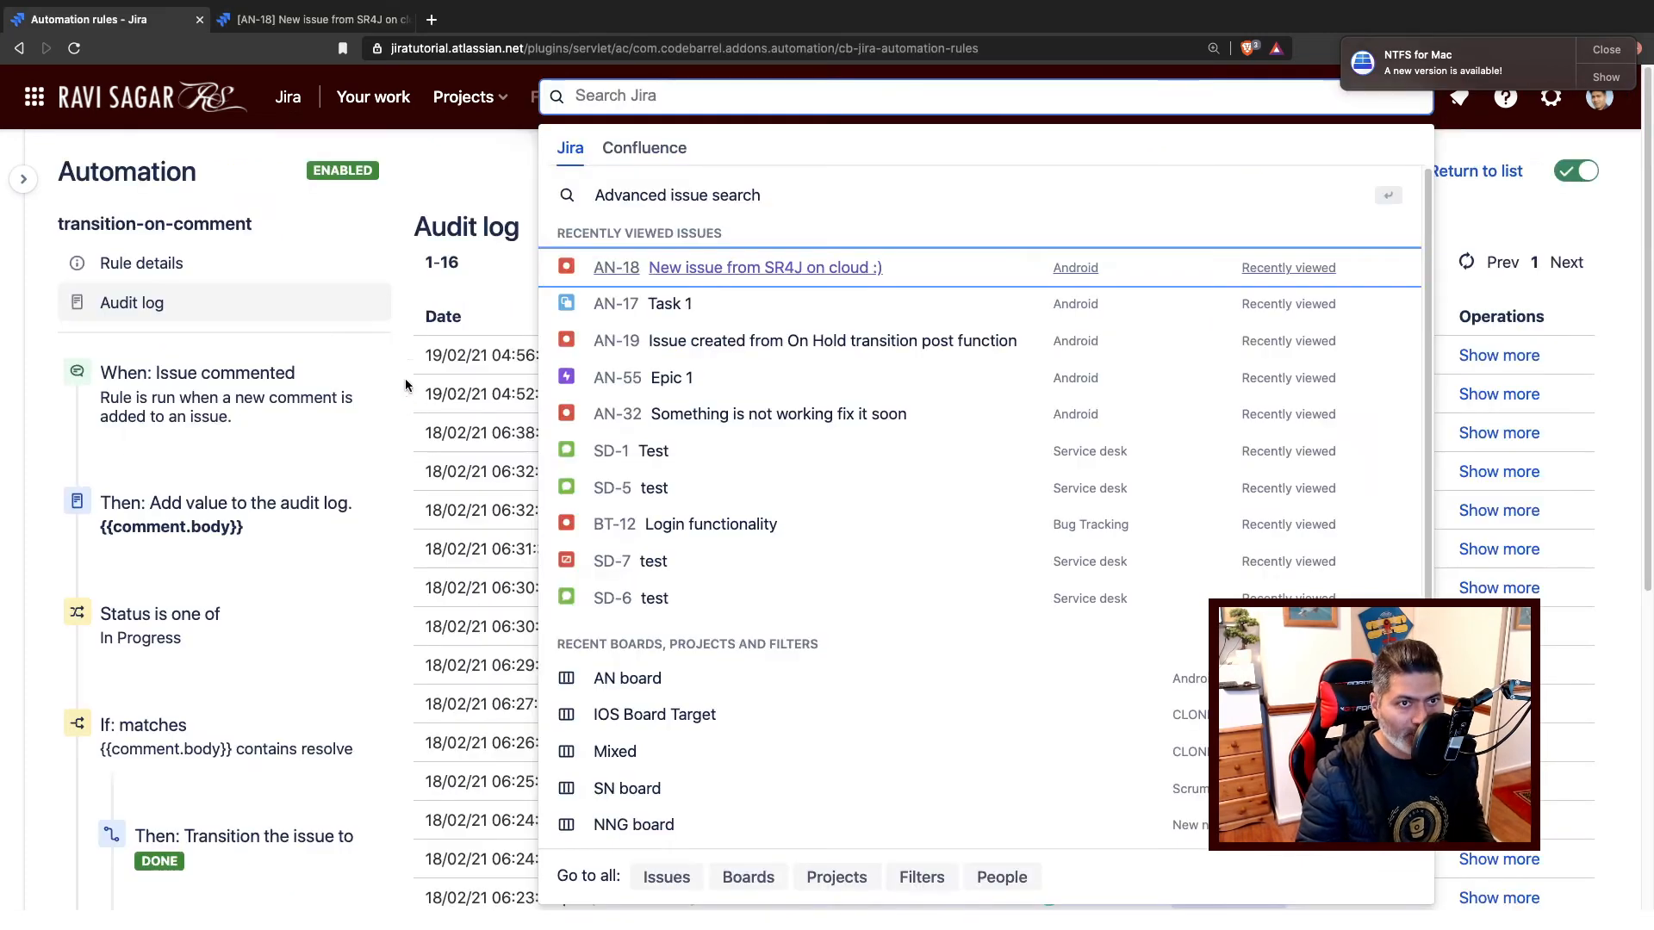
pyautogui.click(346, 239)
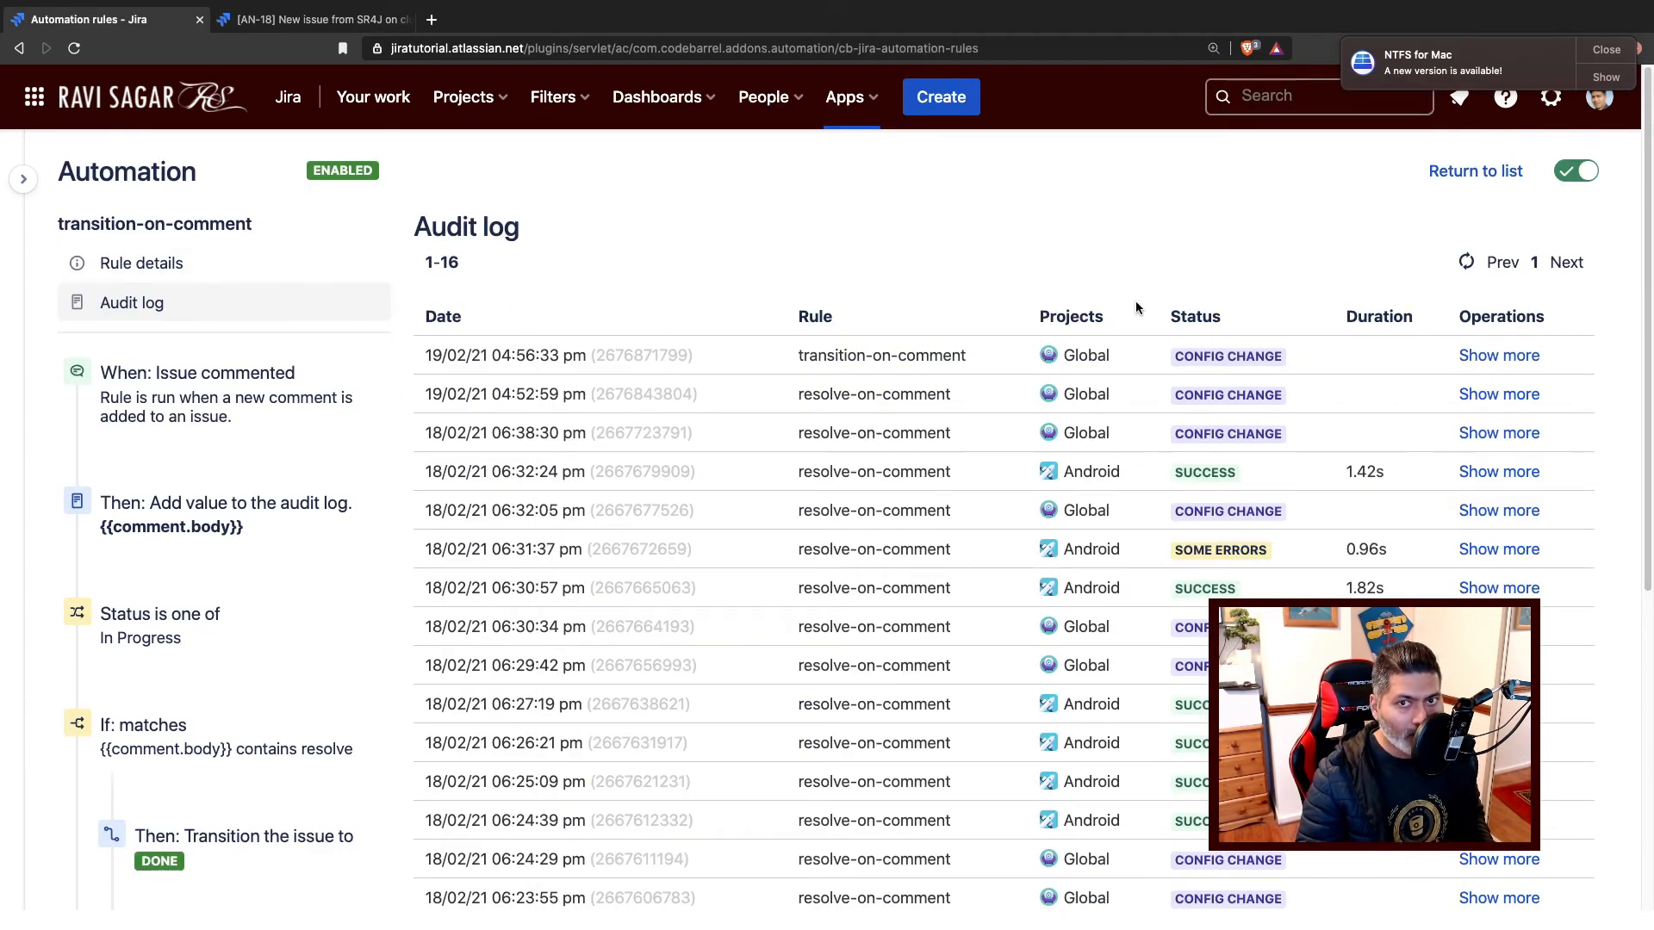
pyautogui.click(1467, 268)
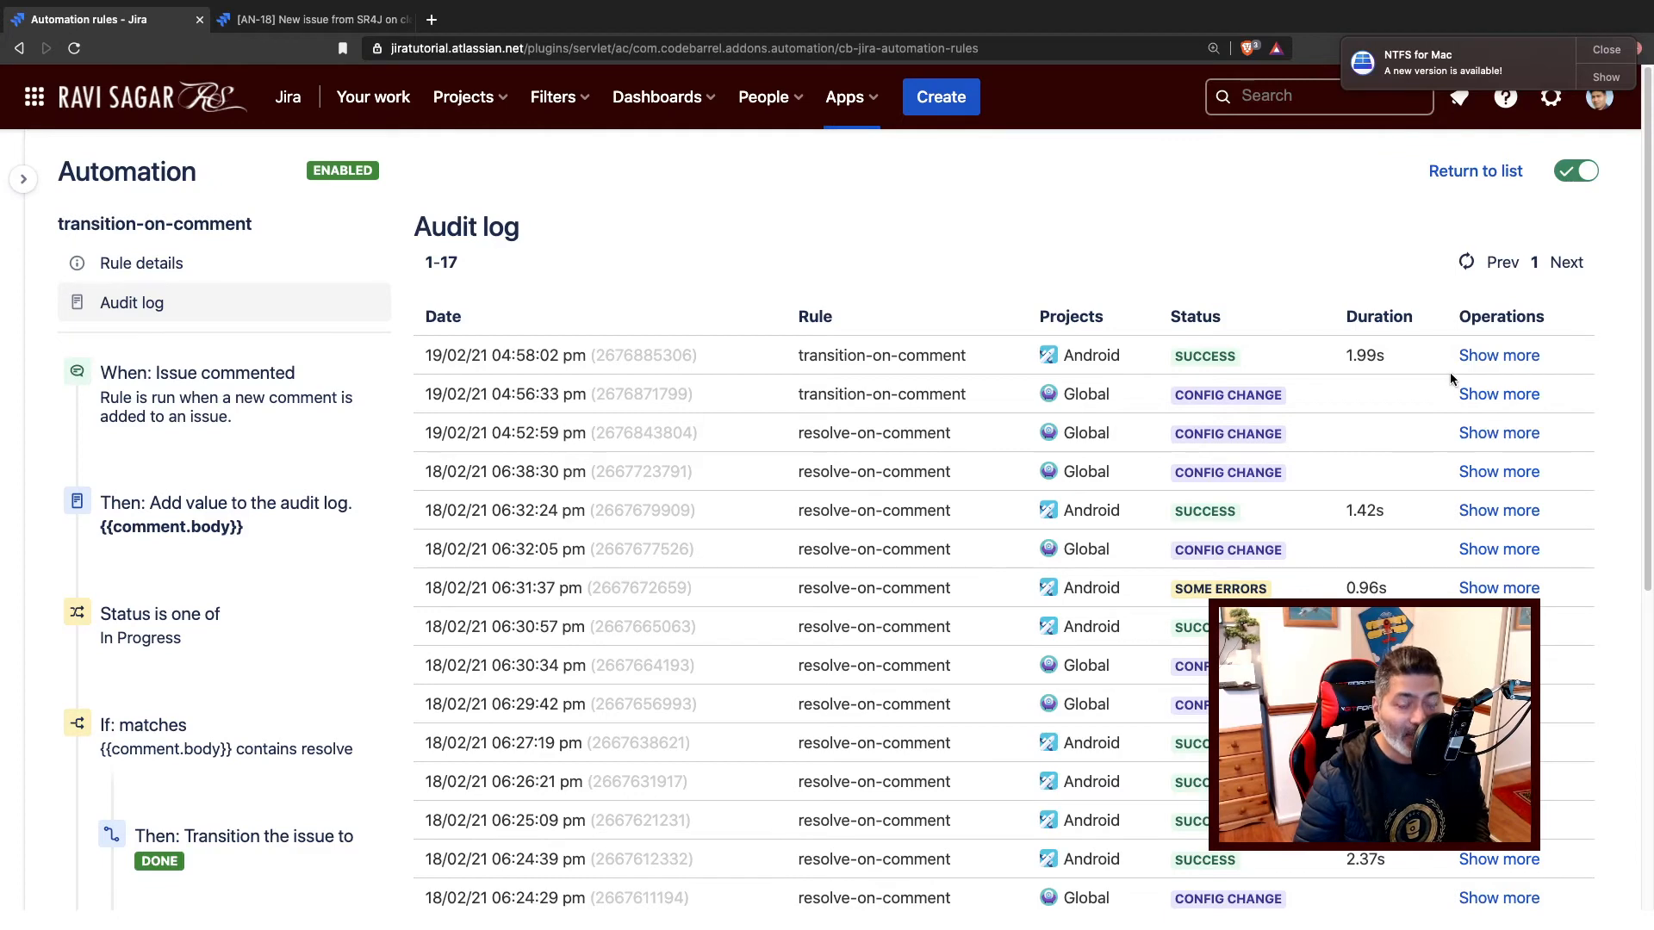
pyautogui.click(1495, 356)
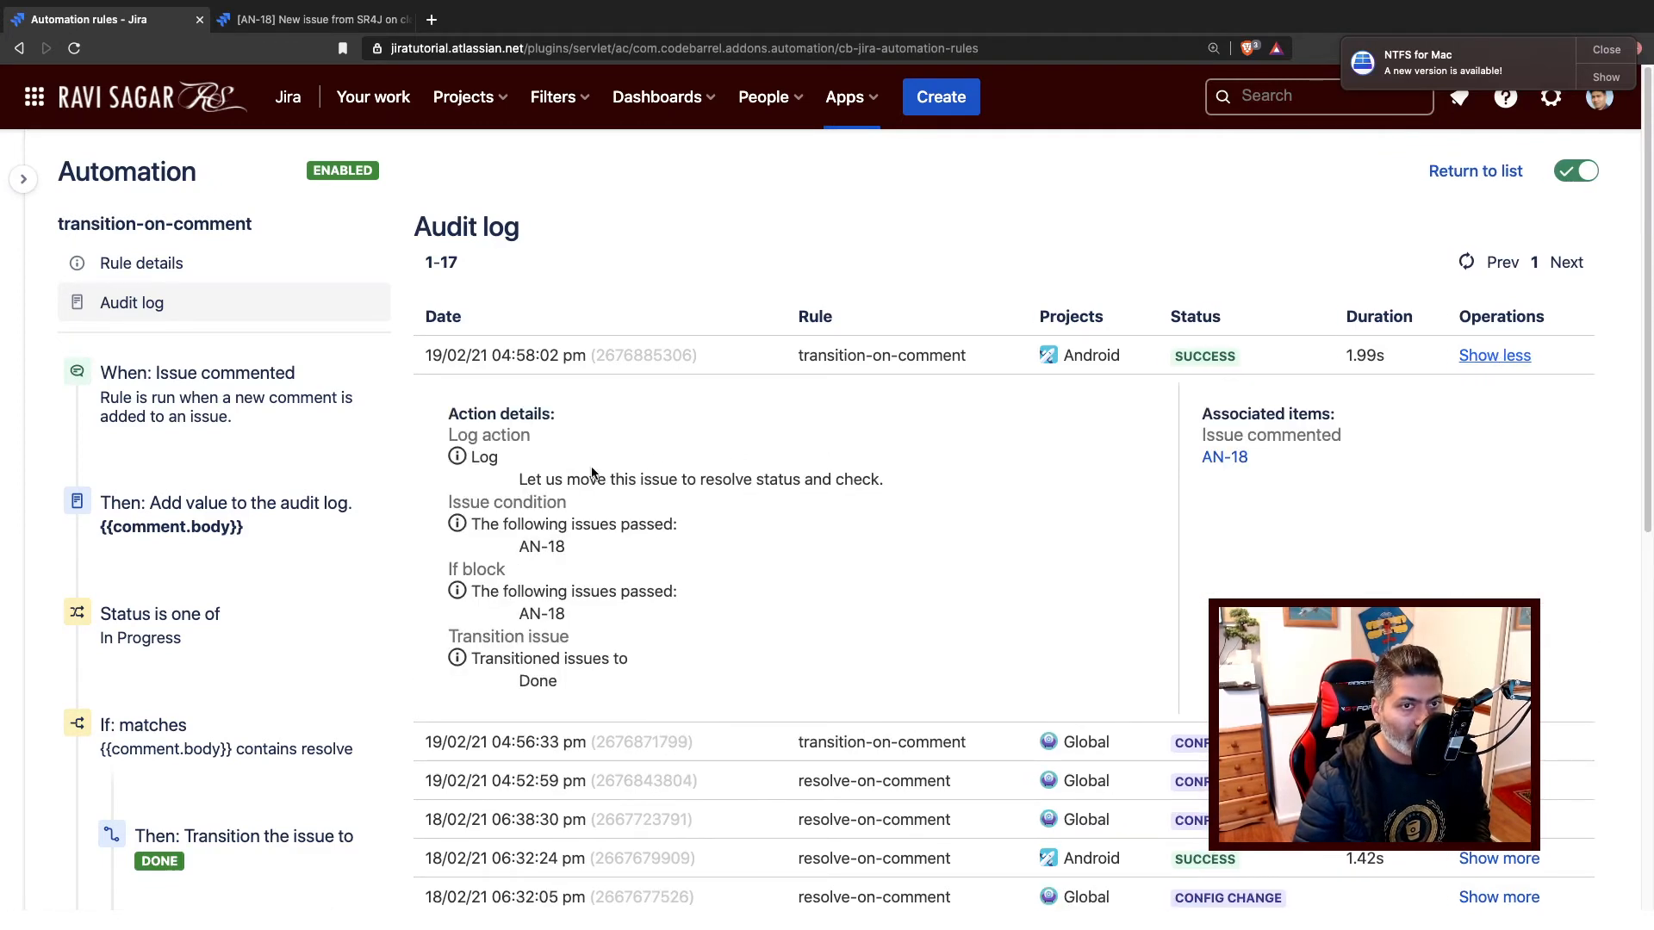
pyautogui.tripleClick(563, 482)
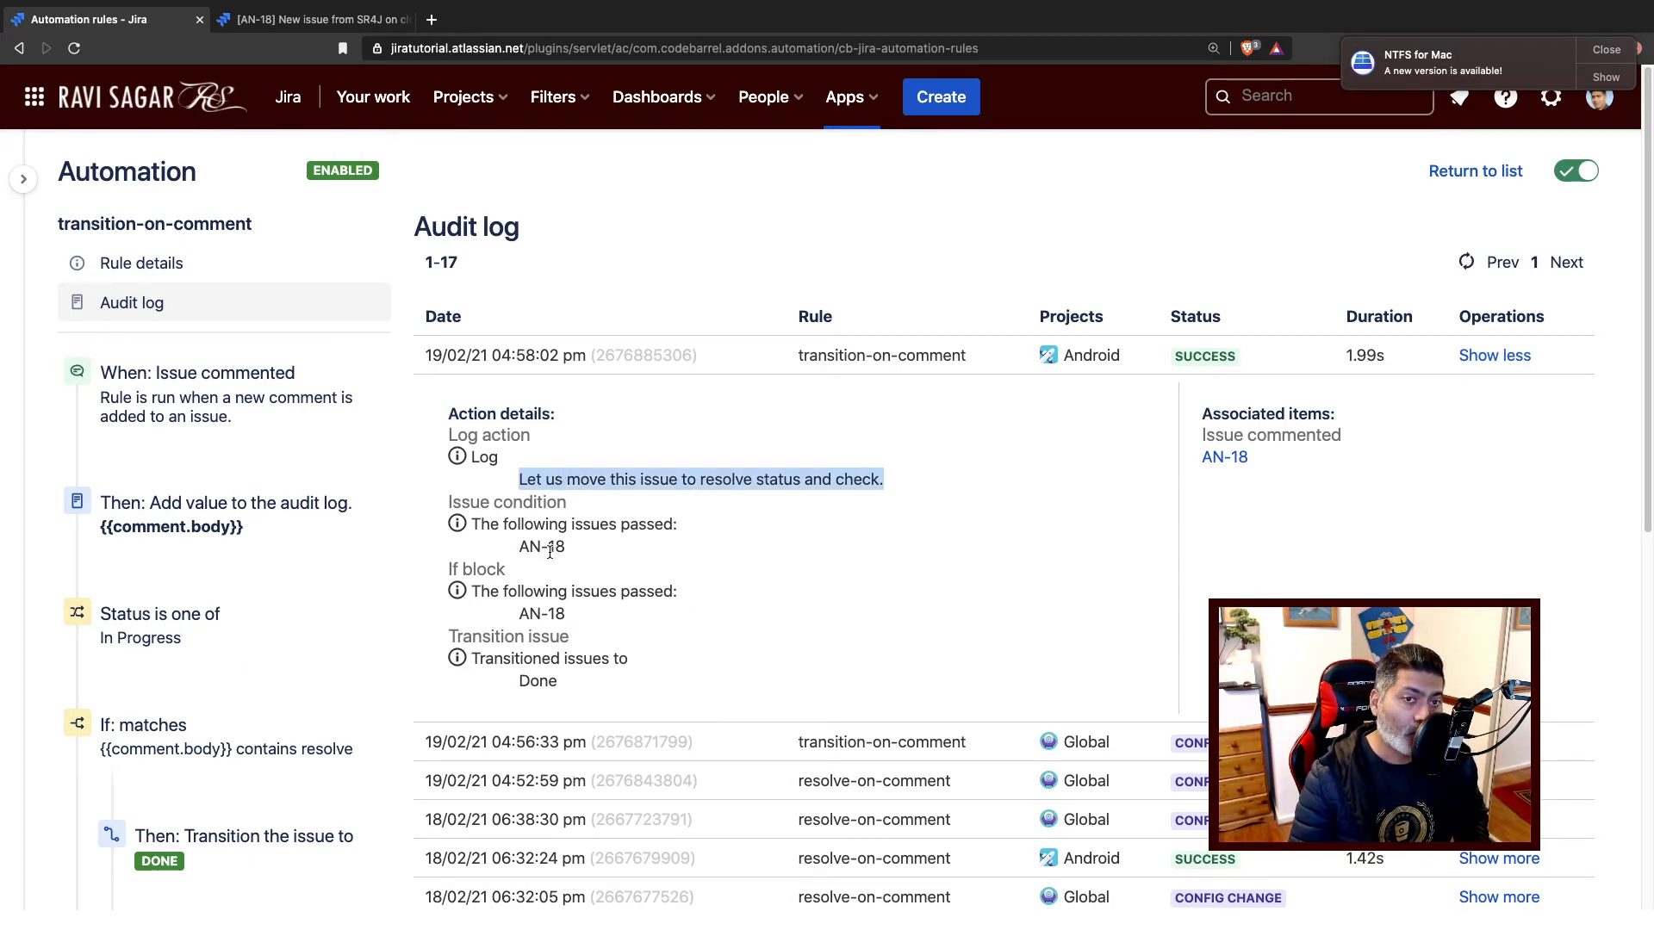
pyautogui.doubleClick(541, 677)
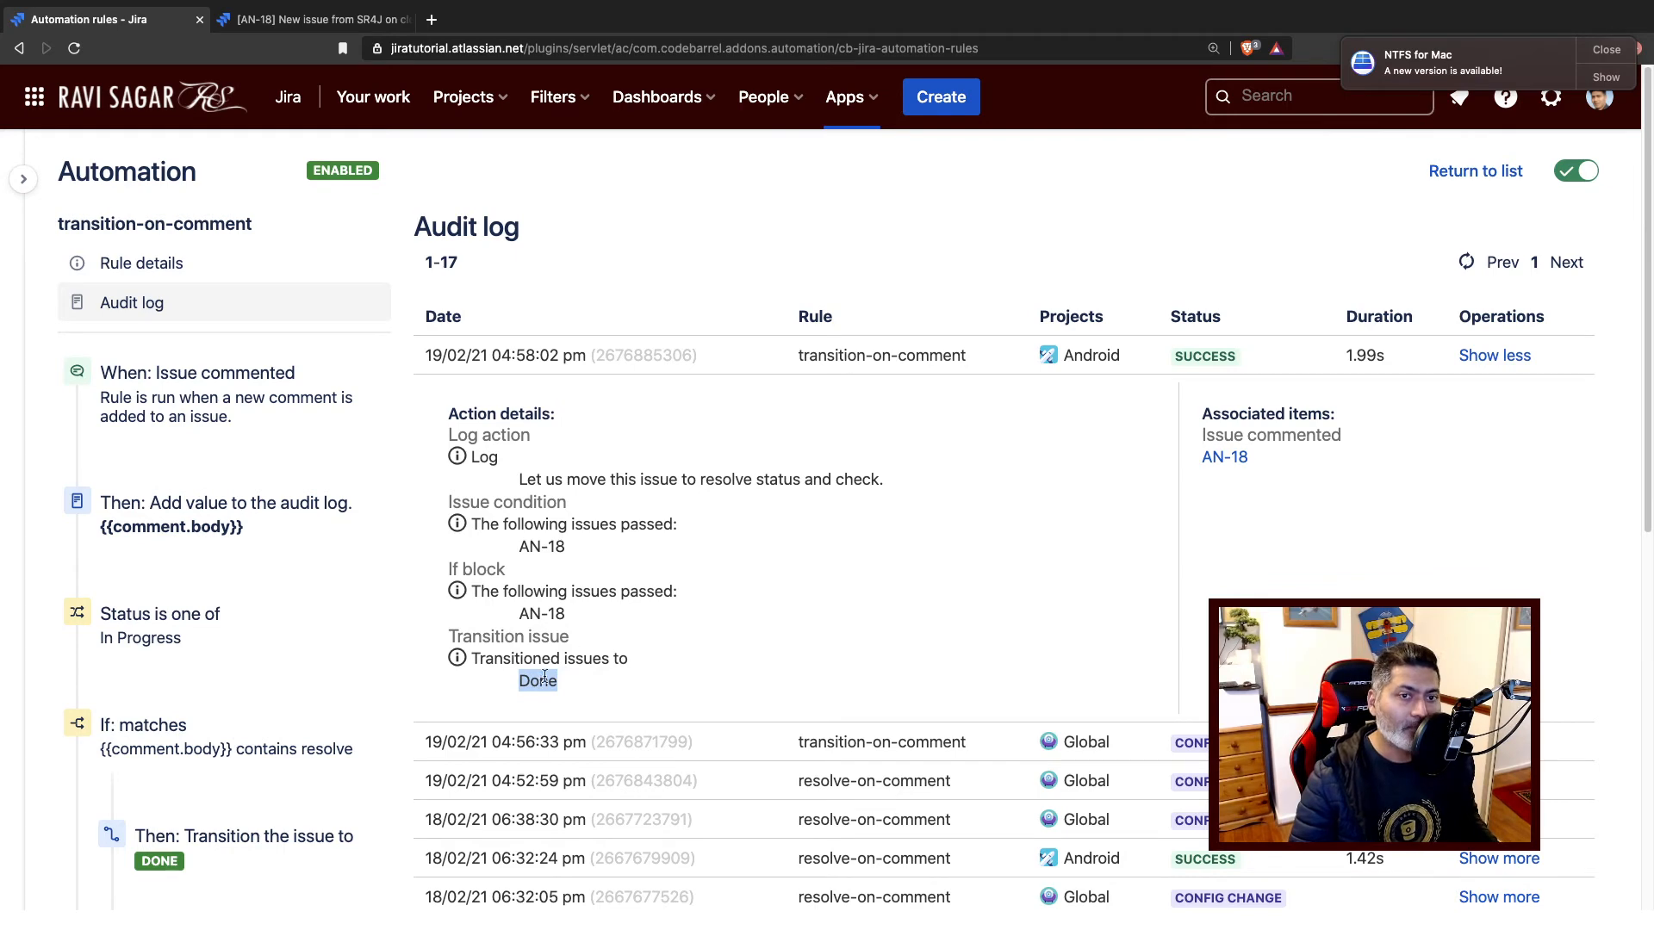
# Step: Reload issue AN-18 to check its status, and transition it back to In Progress
pyautogui.hotkey('ctrl', 'Tab')
pyautogui.scroll(15, 596, 658)
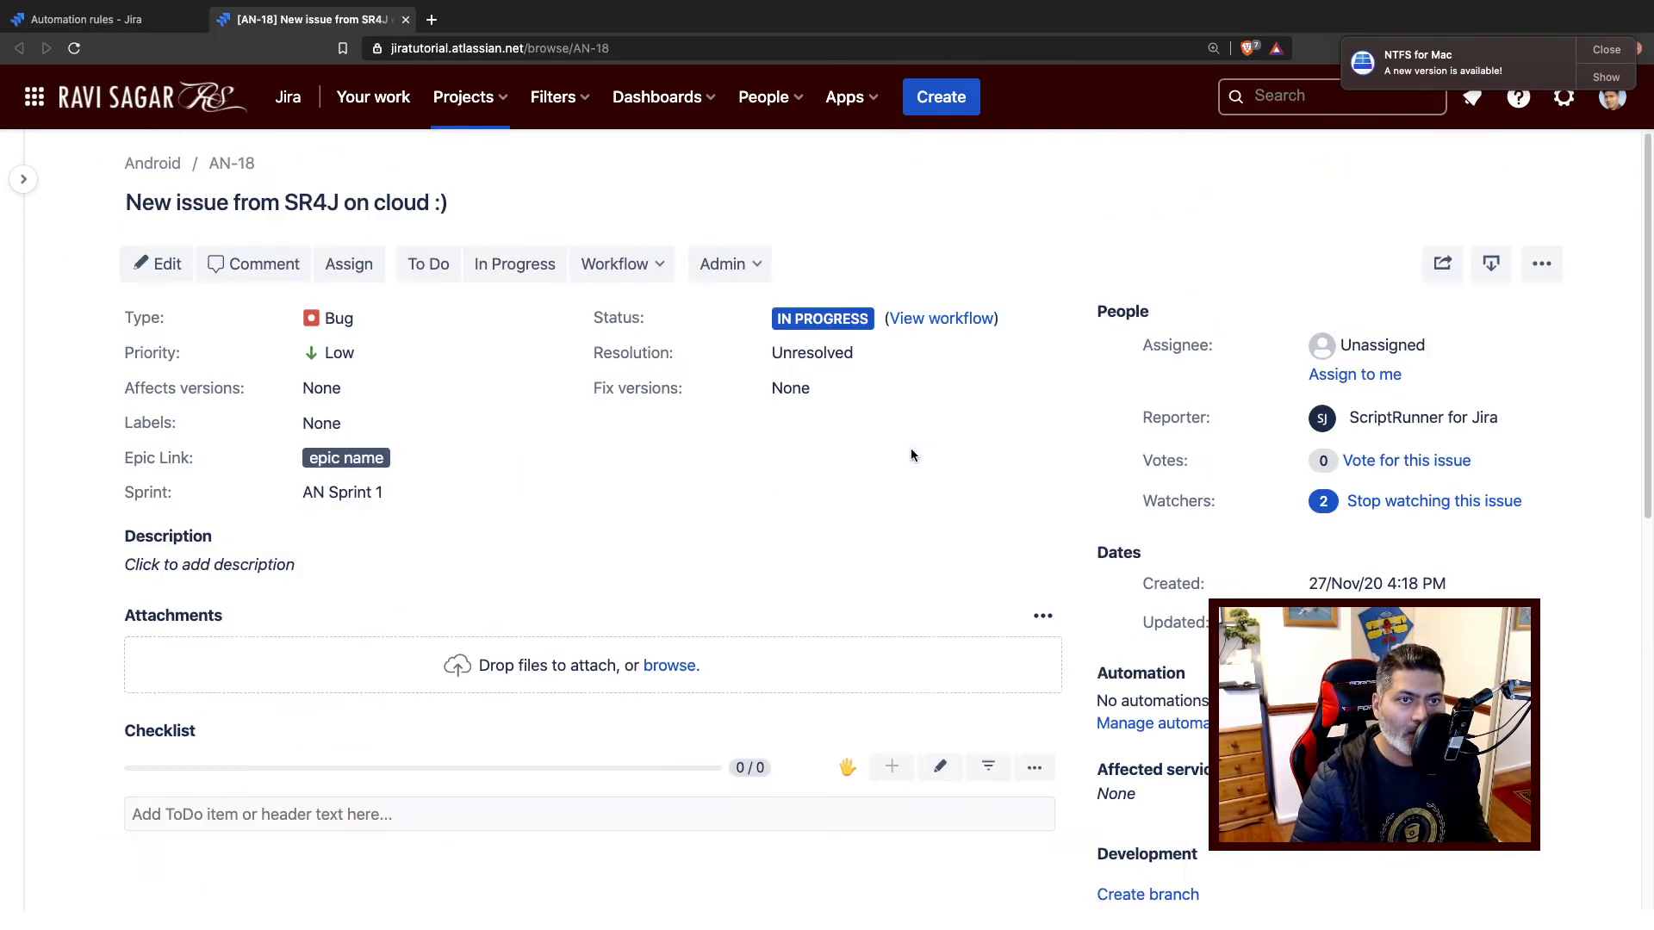
pyautogui.click(80, 56)
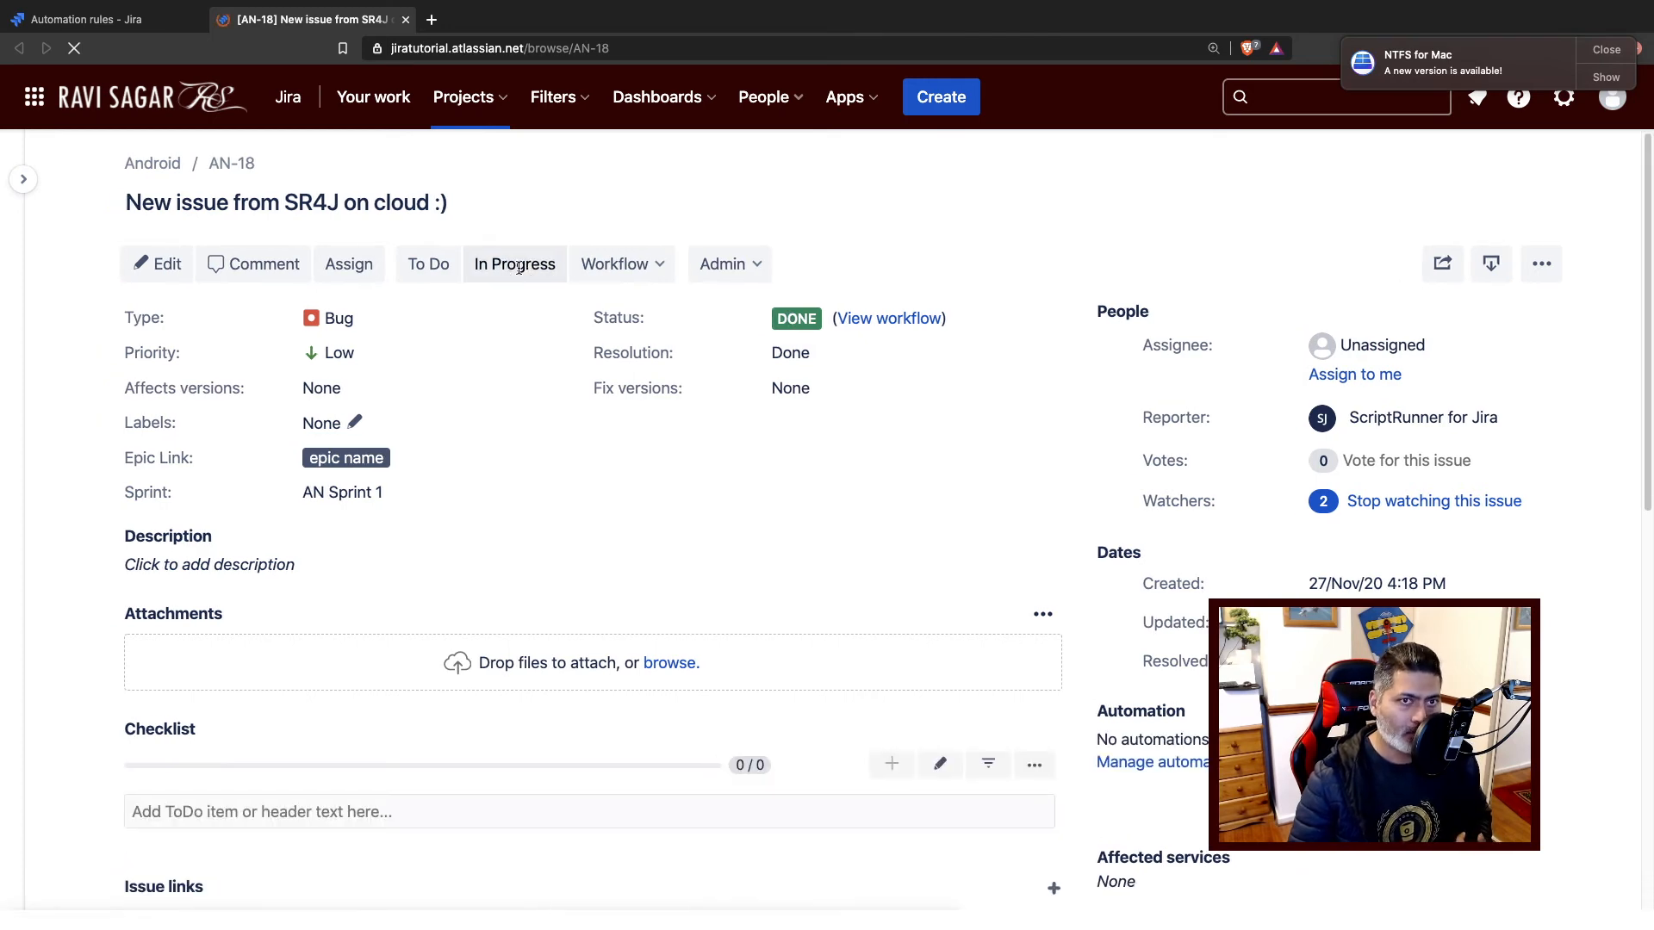
pyautogui.click(518, 266)
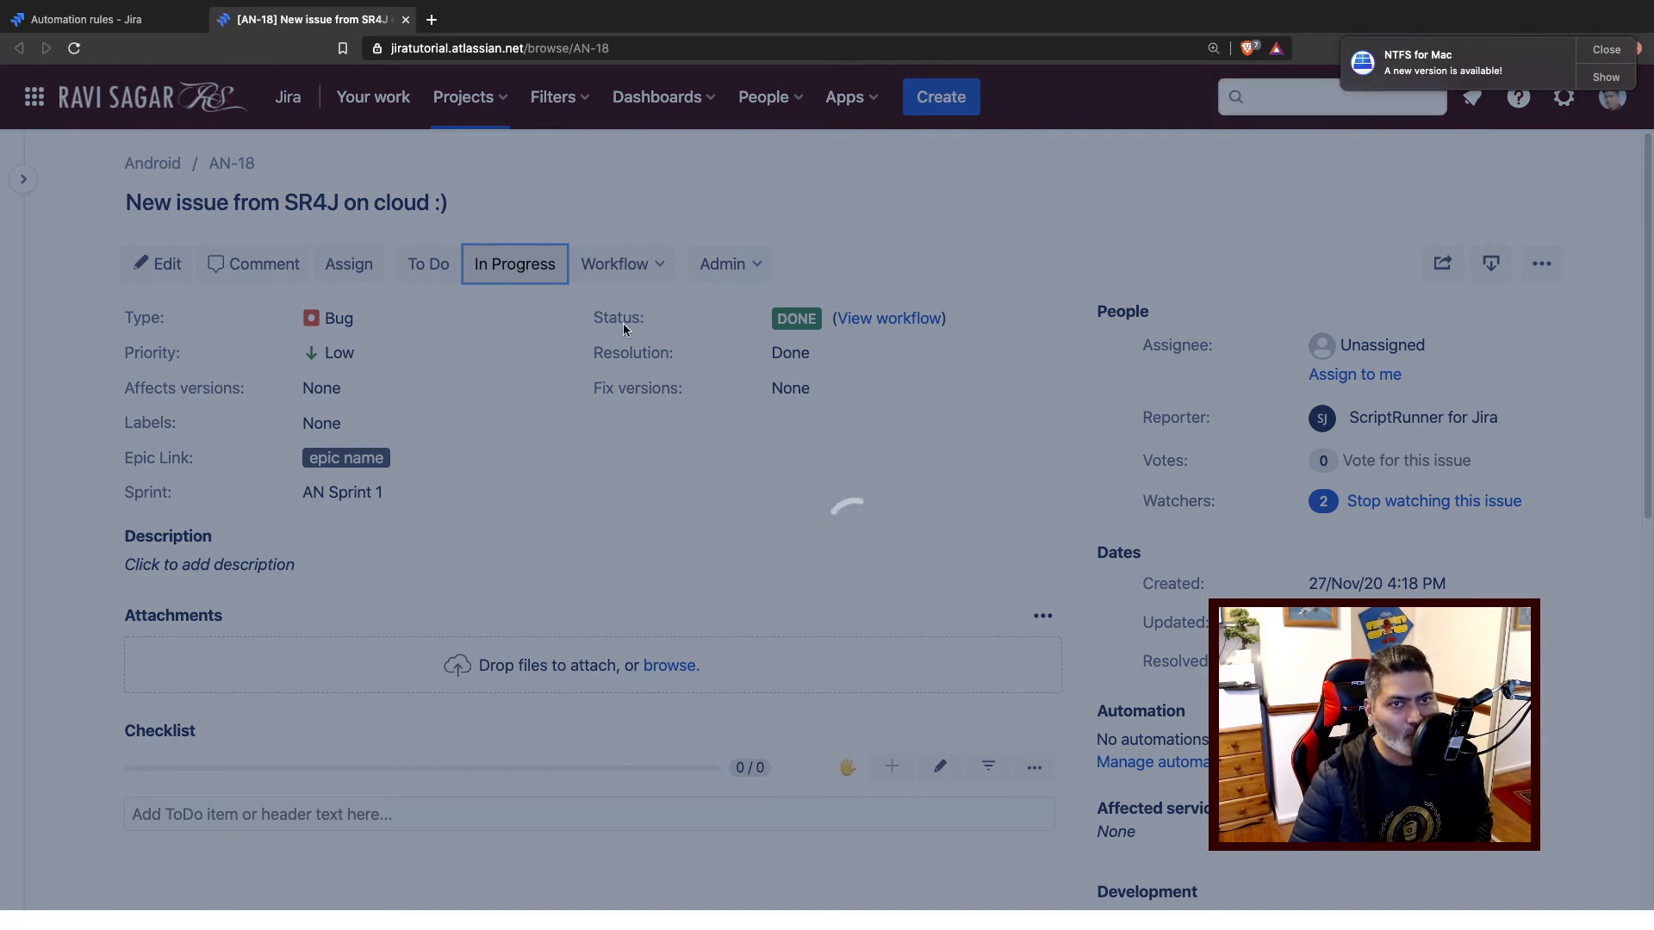
# Step: Add the comment "I want to use open keyword." to issue AN-18
pyautogui.scroll(-12, 613, 369)
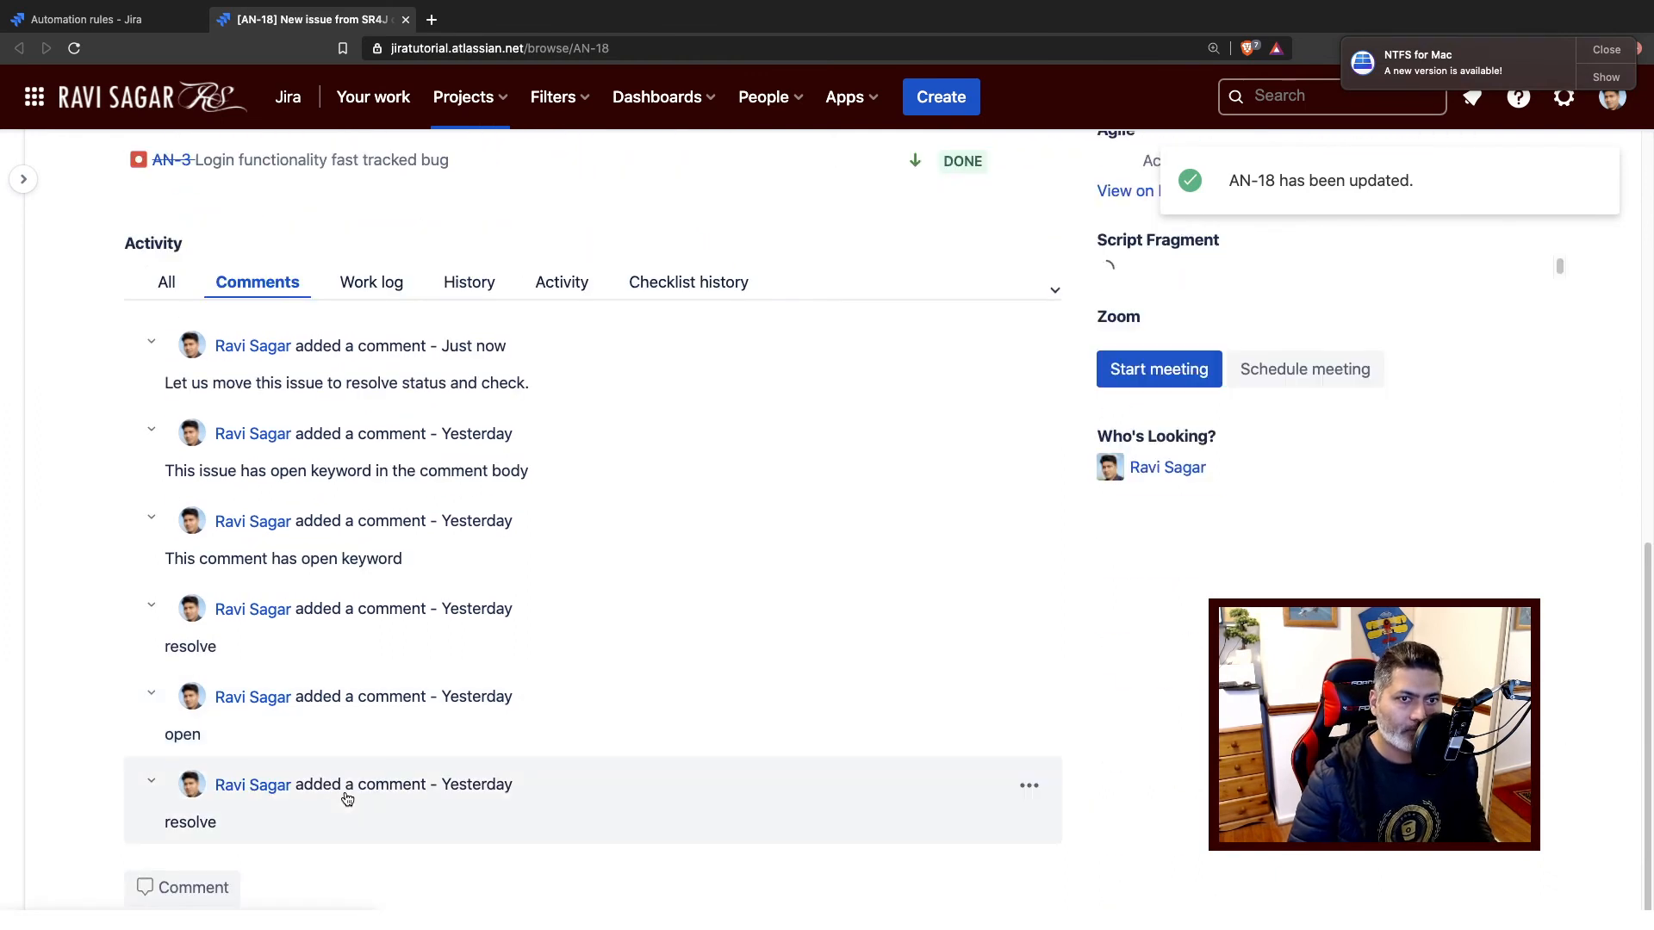
pyautogui.click(191, 888)
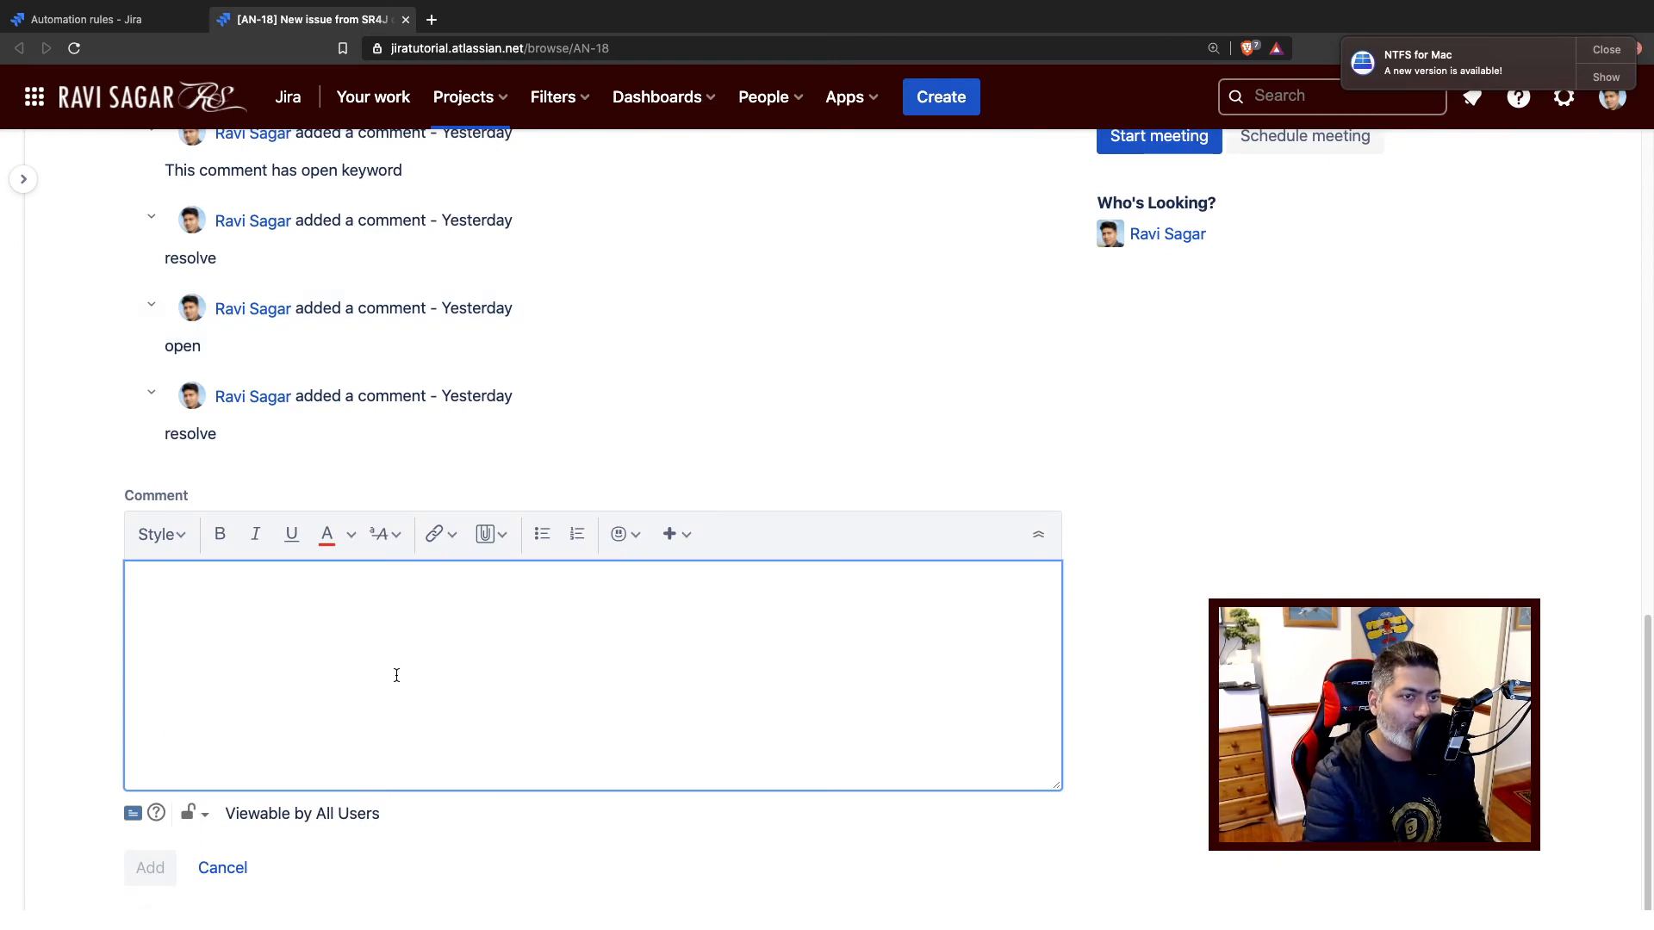
pyautogui.write('I wan')
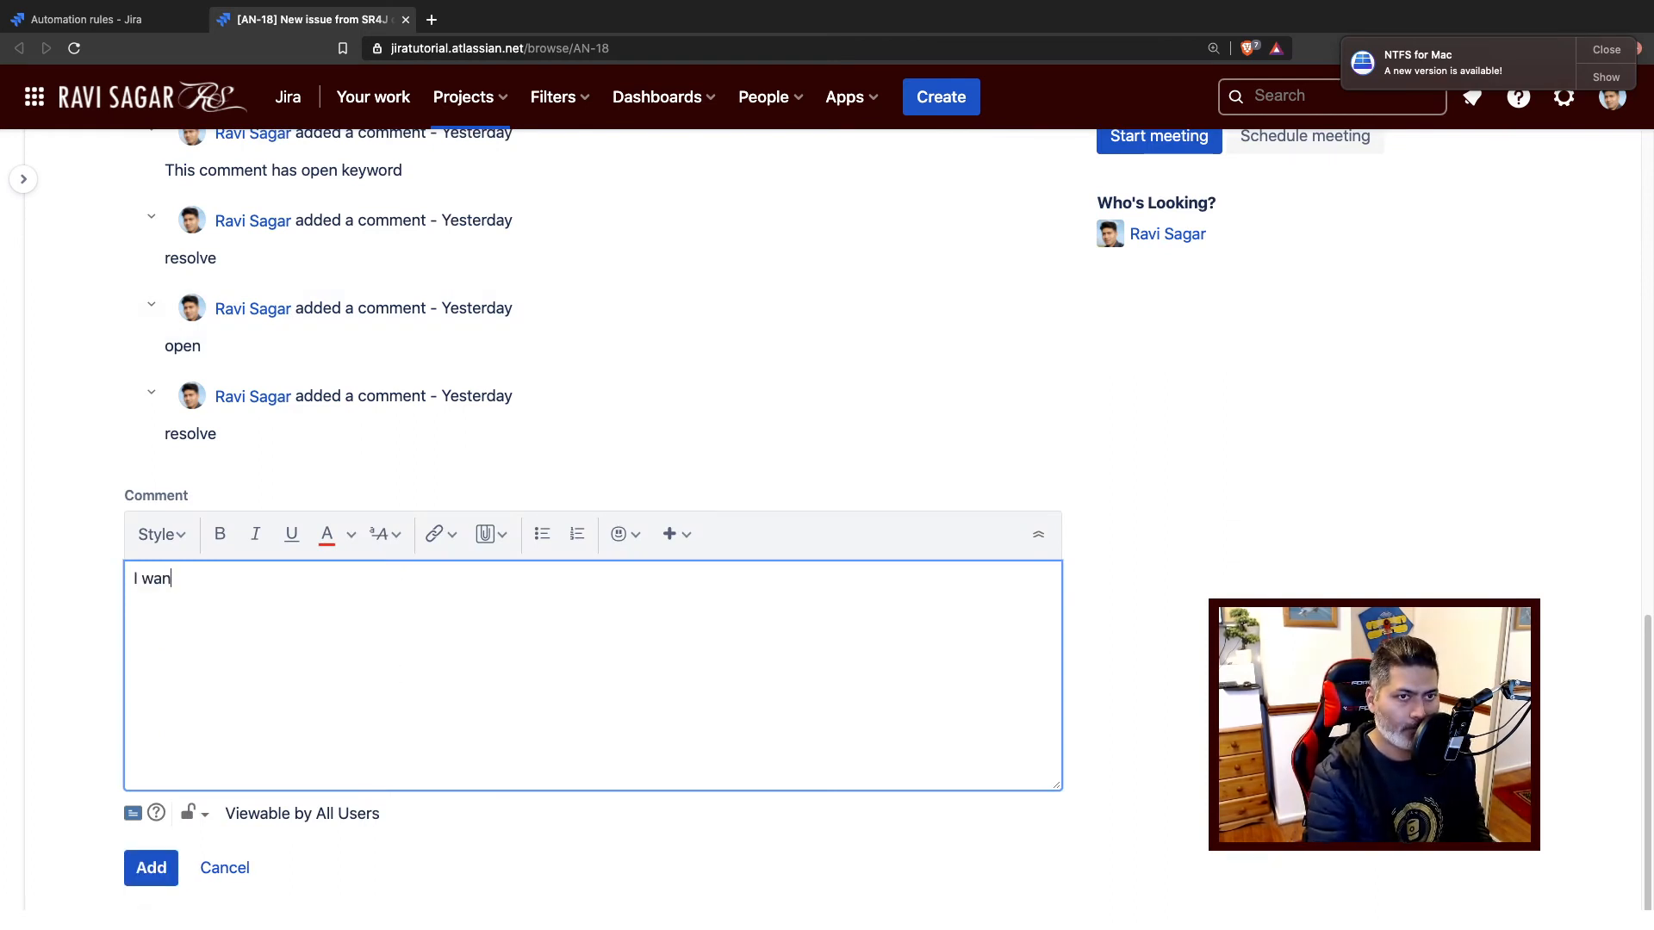
pyautogui.write('t to use open')
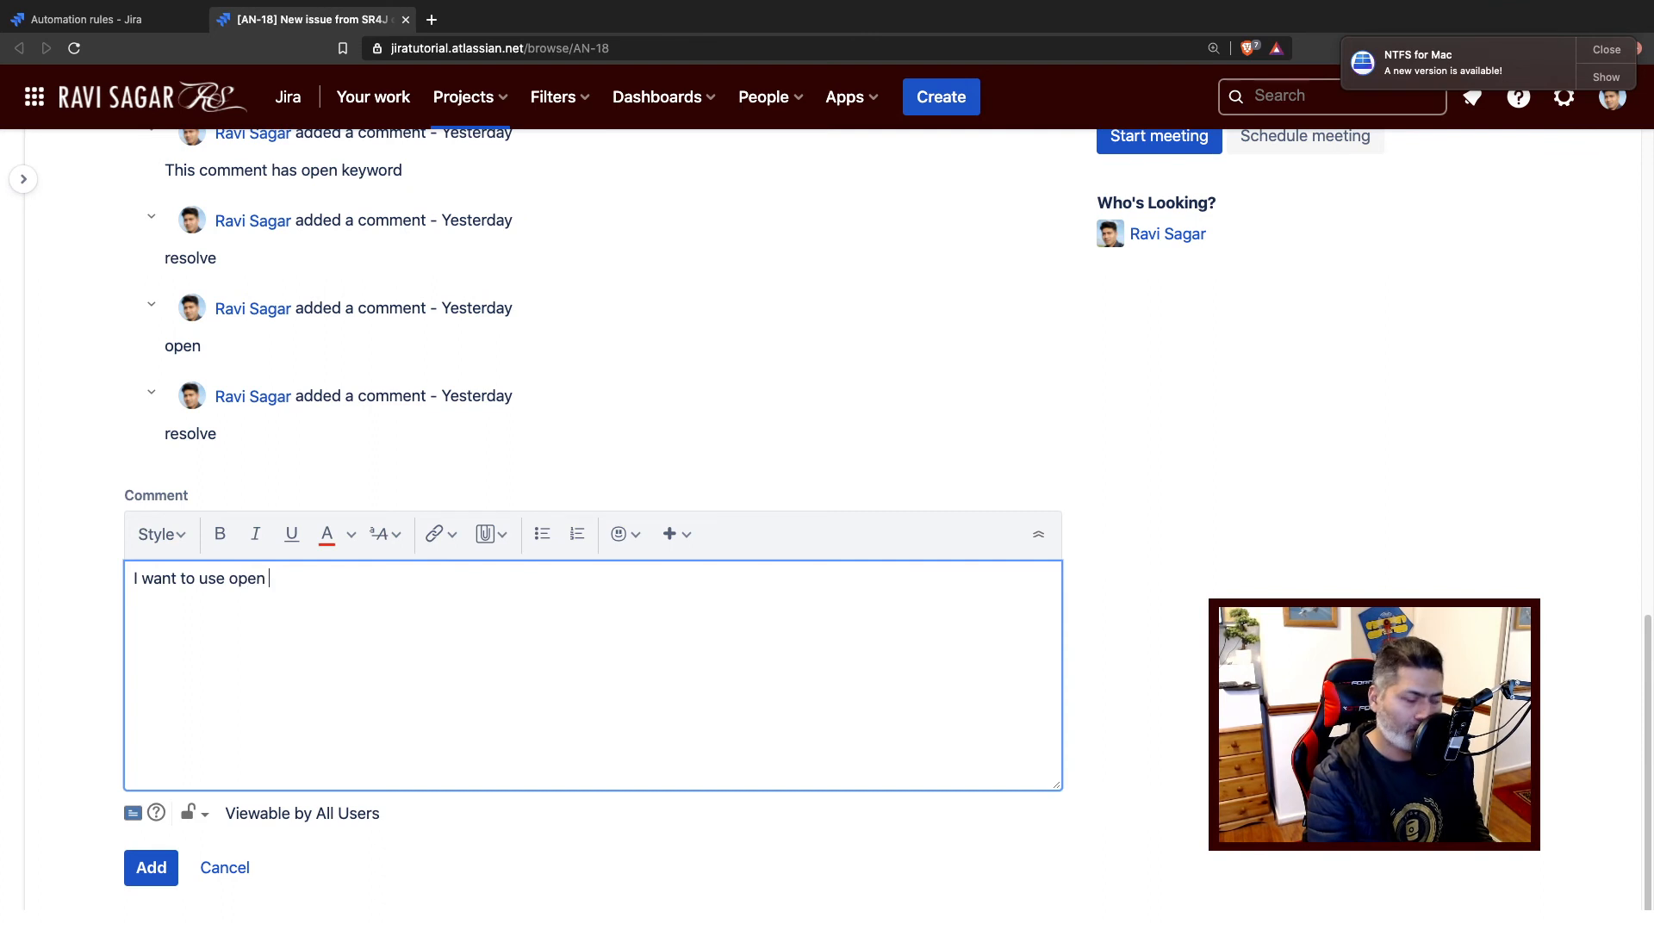
pyautogui.write(' status')
pyautogui.press('BackSpace')
pyautogui.press('BackSpace')
pyautogui.press('BackSpace')
pyautogui.press('BackSpace')
pyautogui.press('BackSpace')
pyautogui.press('BackSpace')
pyautogui.press('BackSpace')
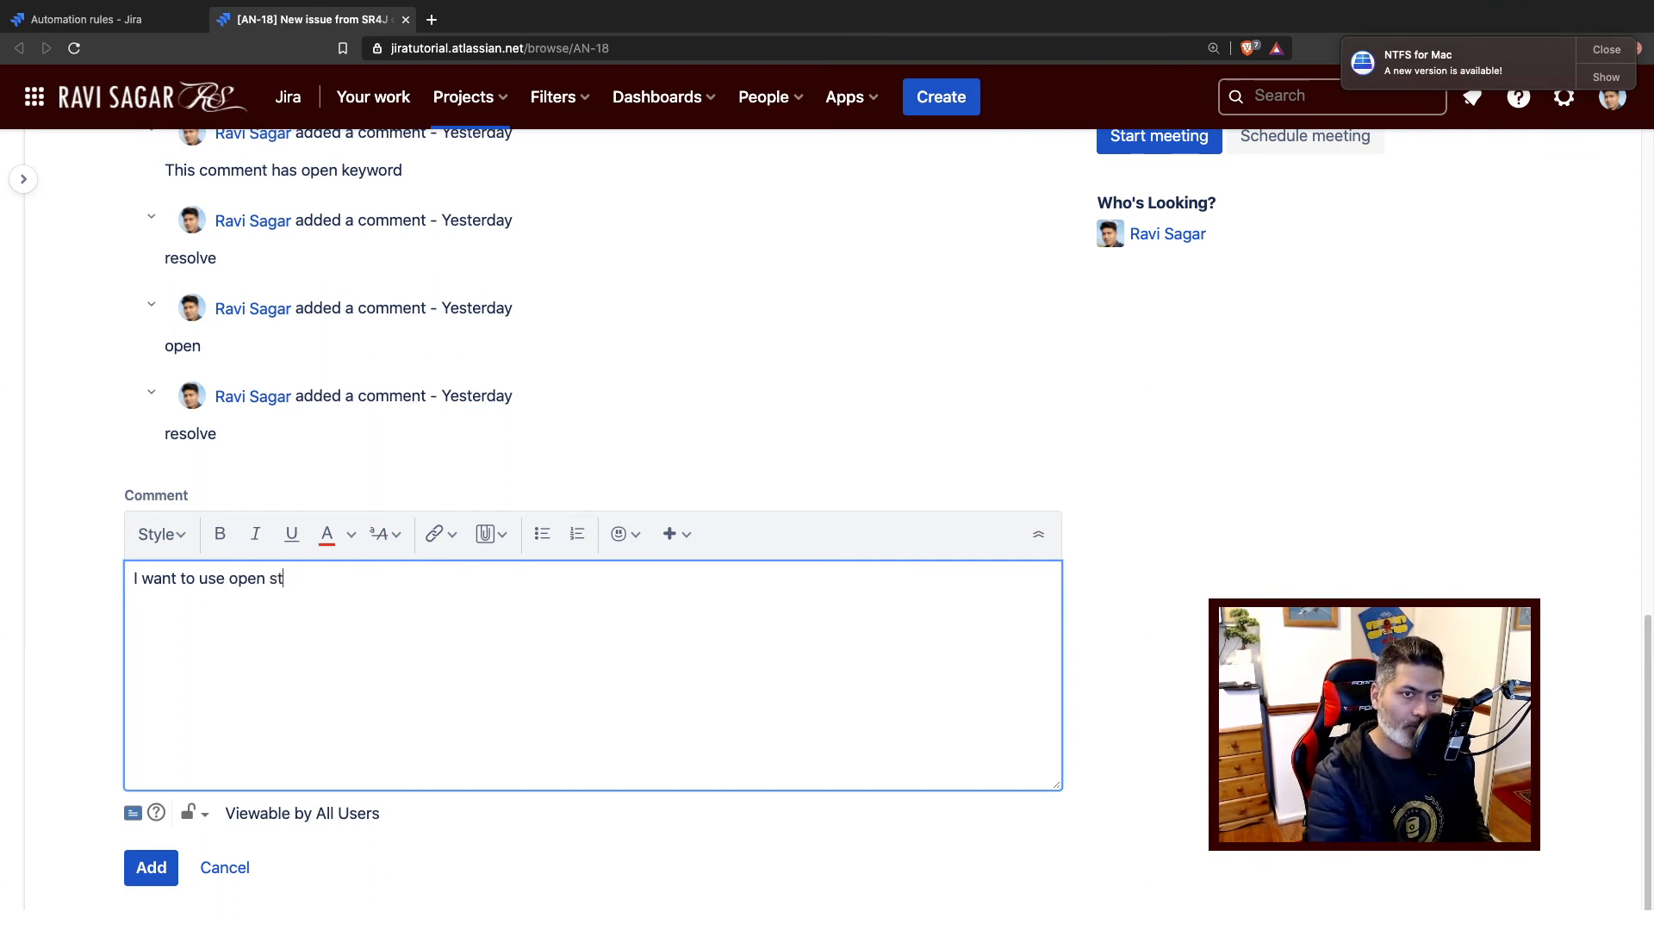
pyautogui.write('k')
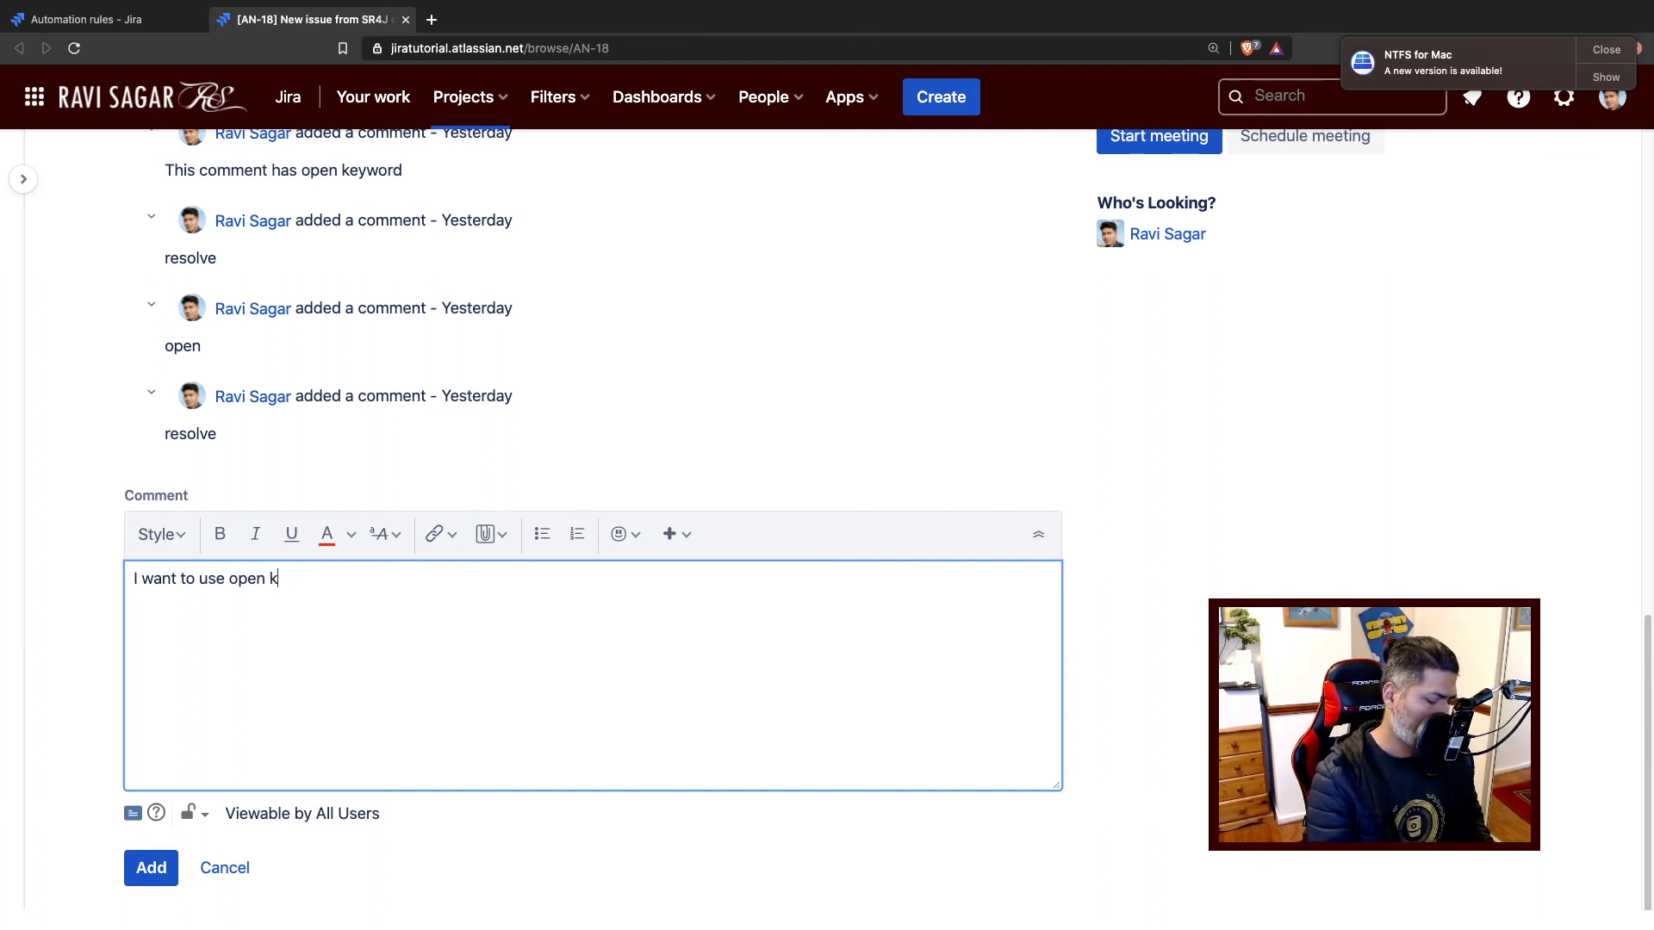
pyautogui.write('eyword')
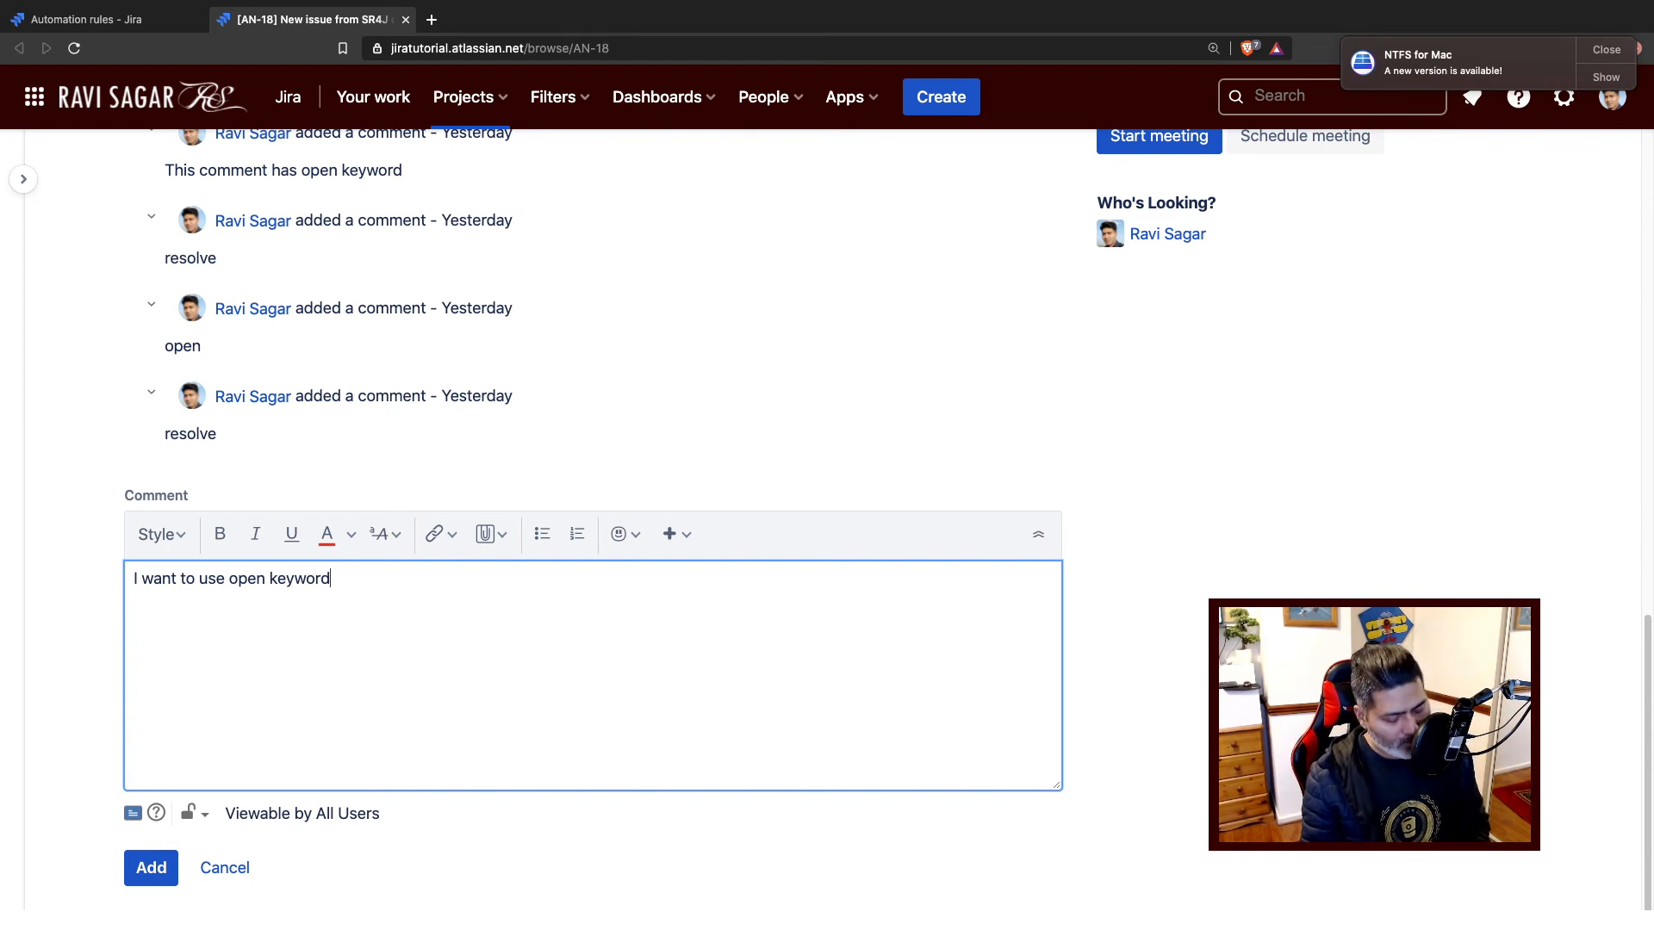
pyautogui.write('.')
pyautogui.click(152, 867)
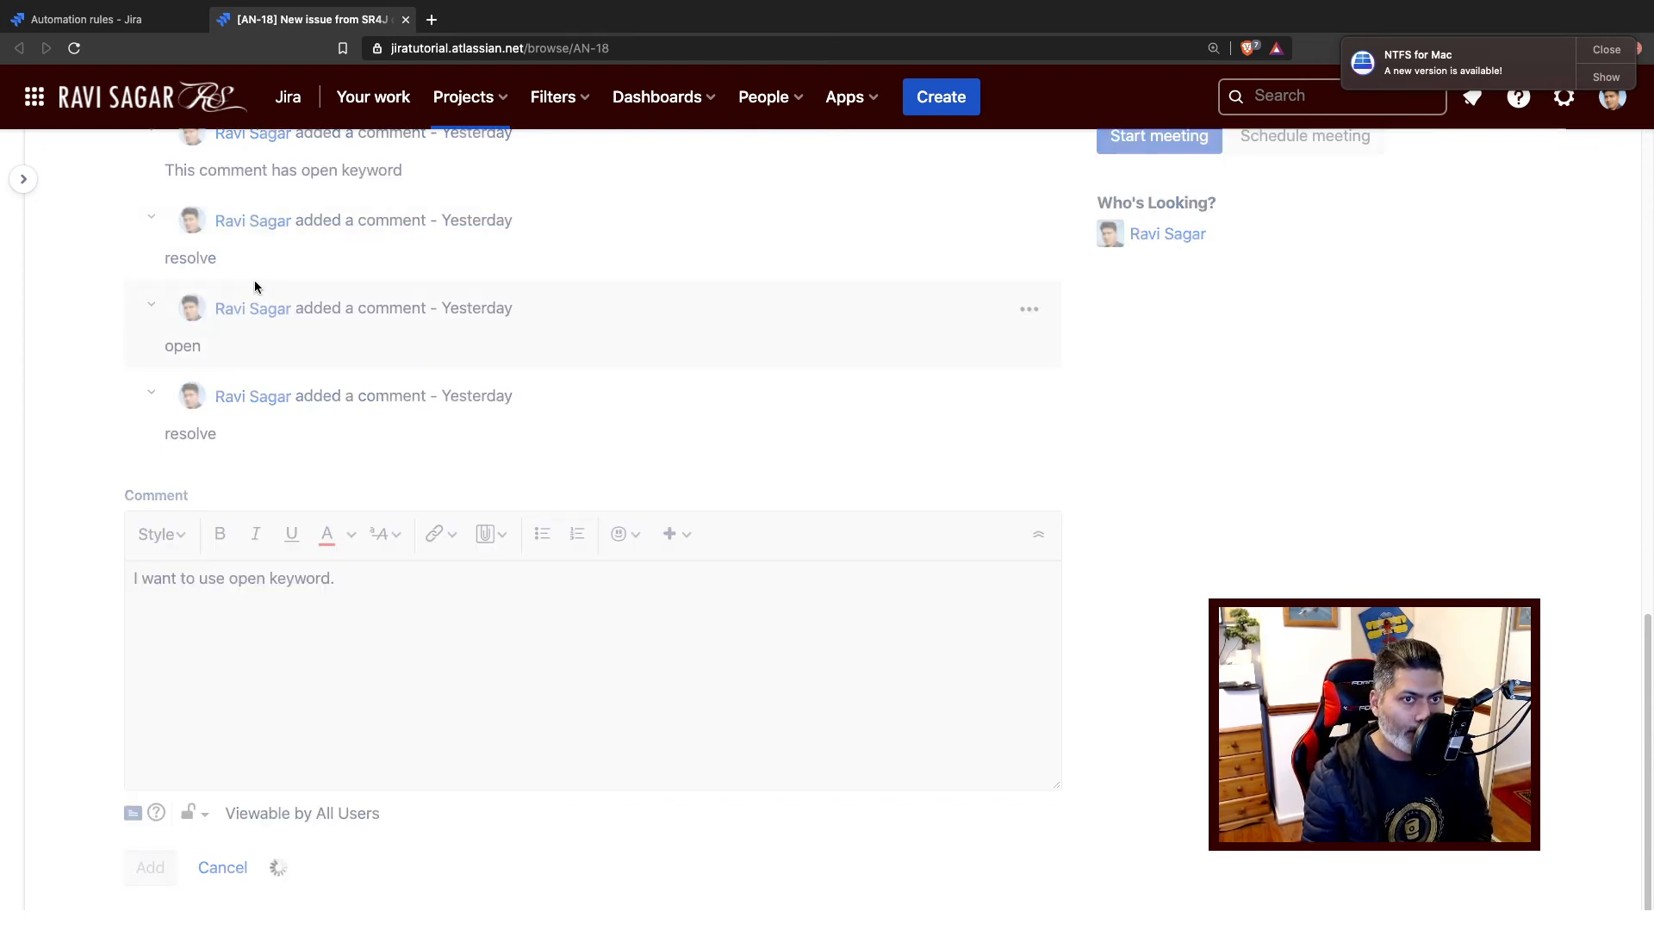
# Step: Refresh the audit log again and expand the newest transition-on-comment entry to examine how the open comment was handled
pyautogui.click(129, 22)
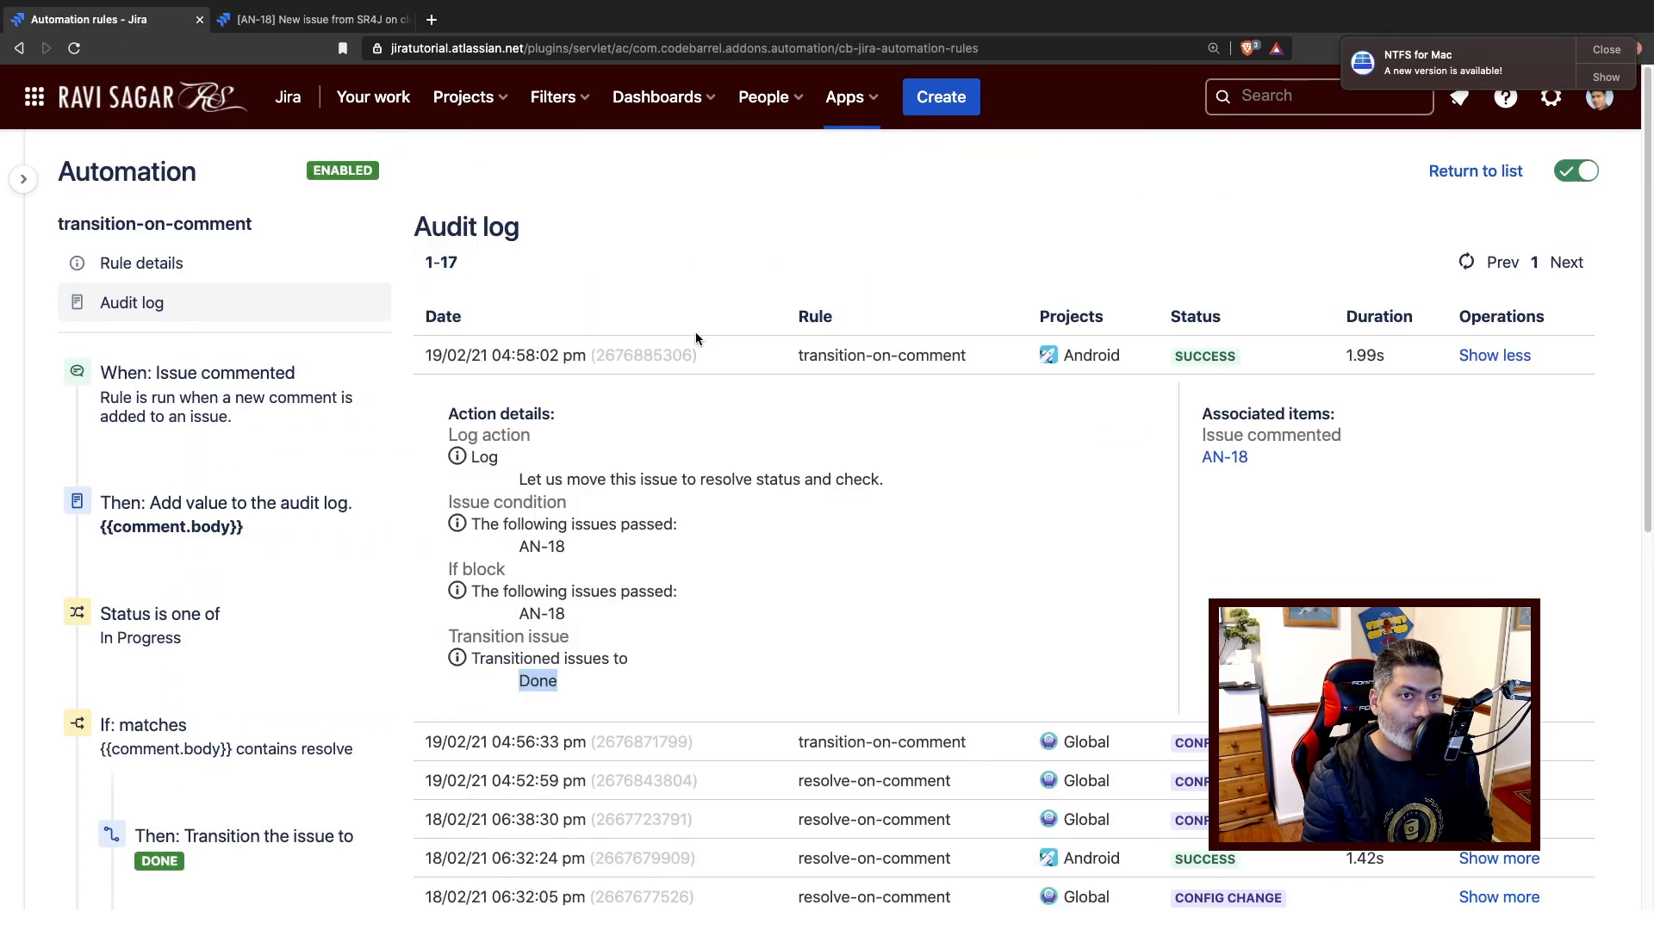
pyautogui.click(1467, 261)
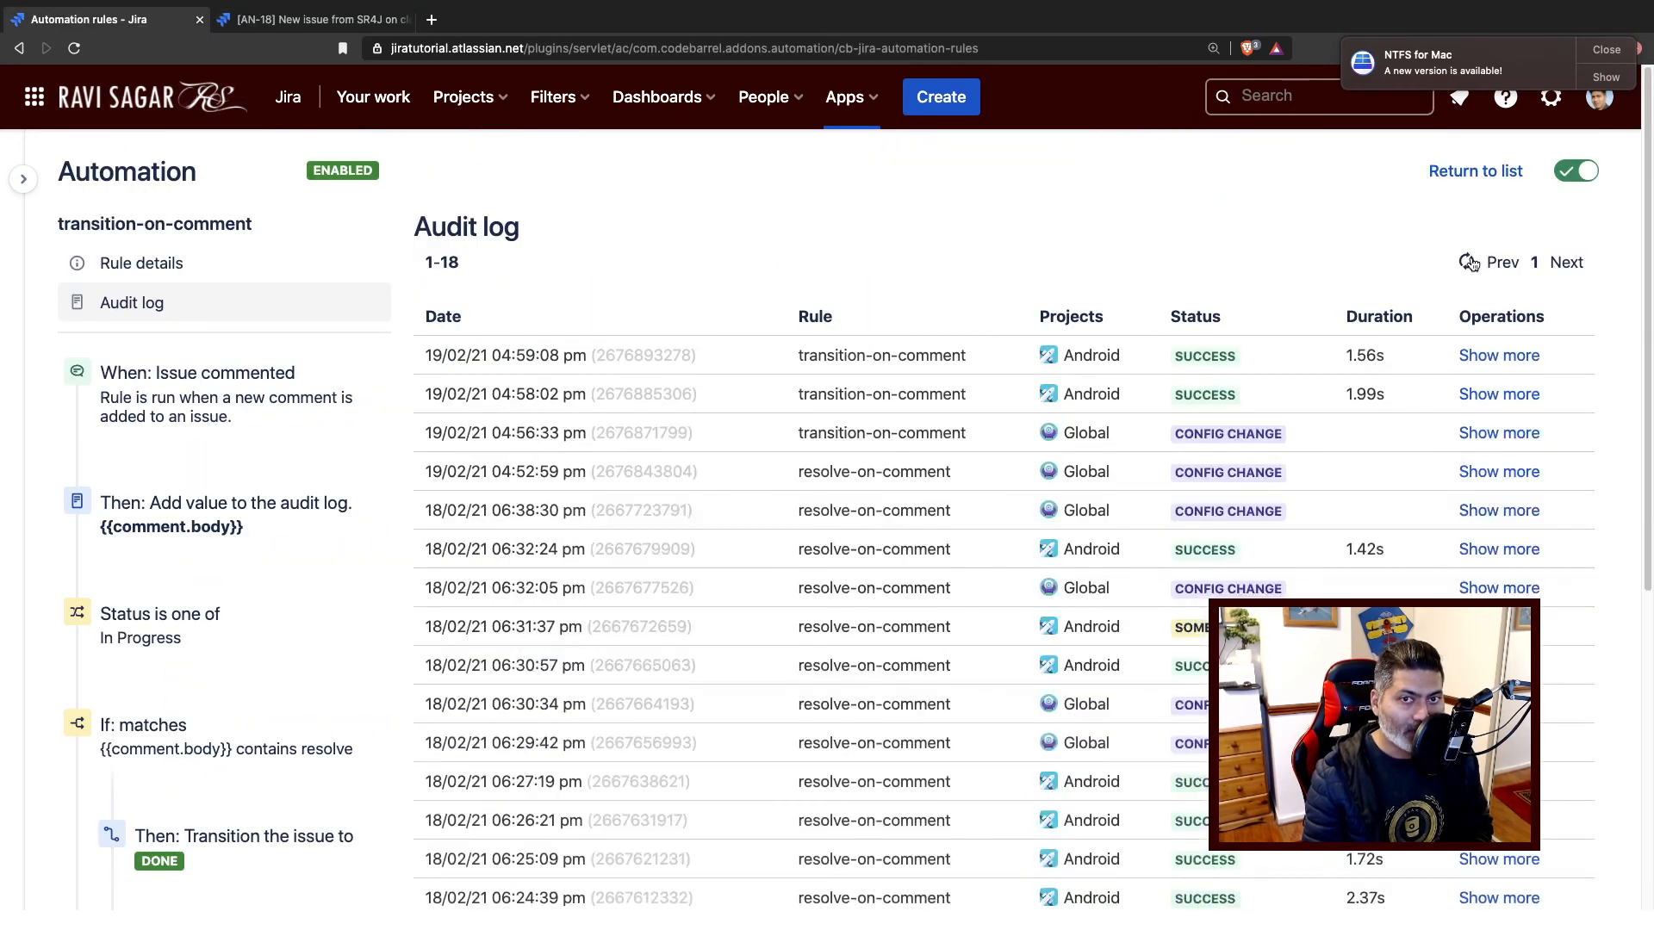
pyautogui.click(1499, 356)
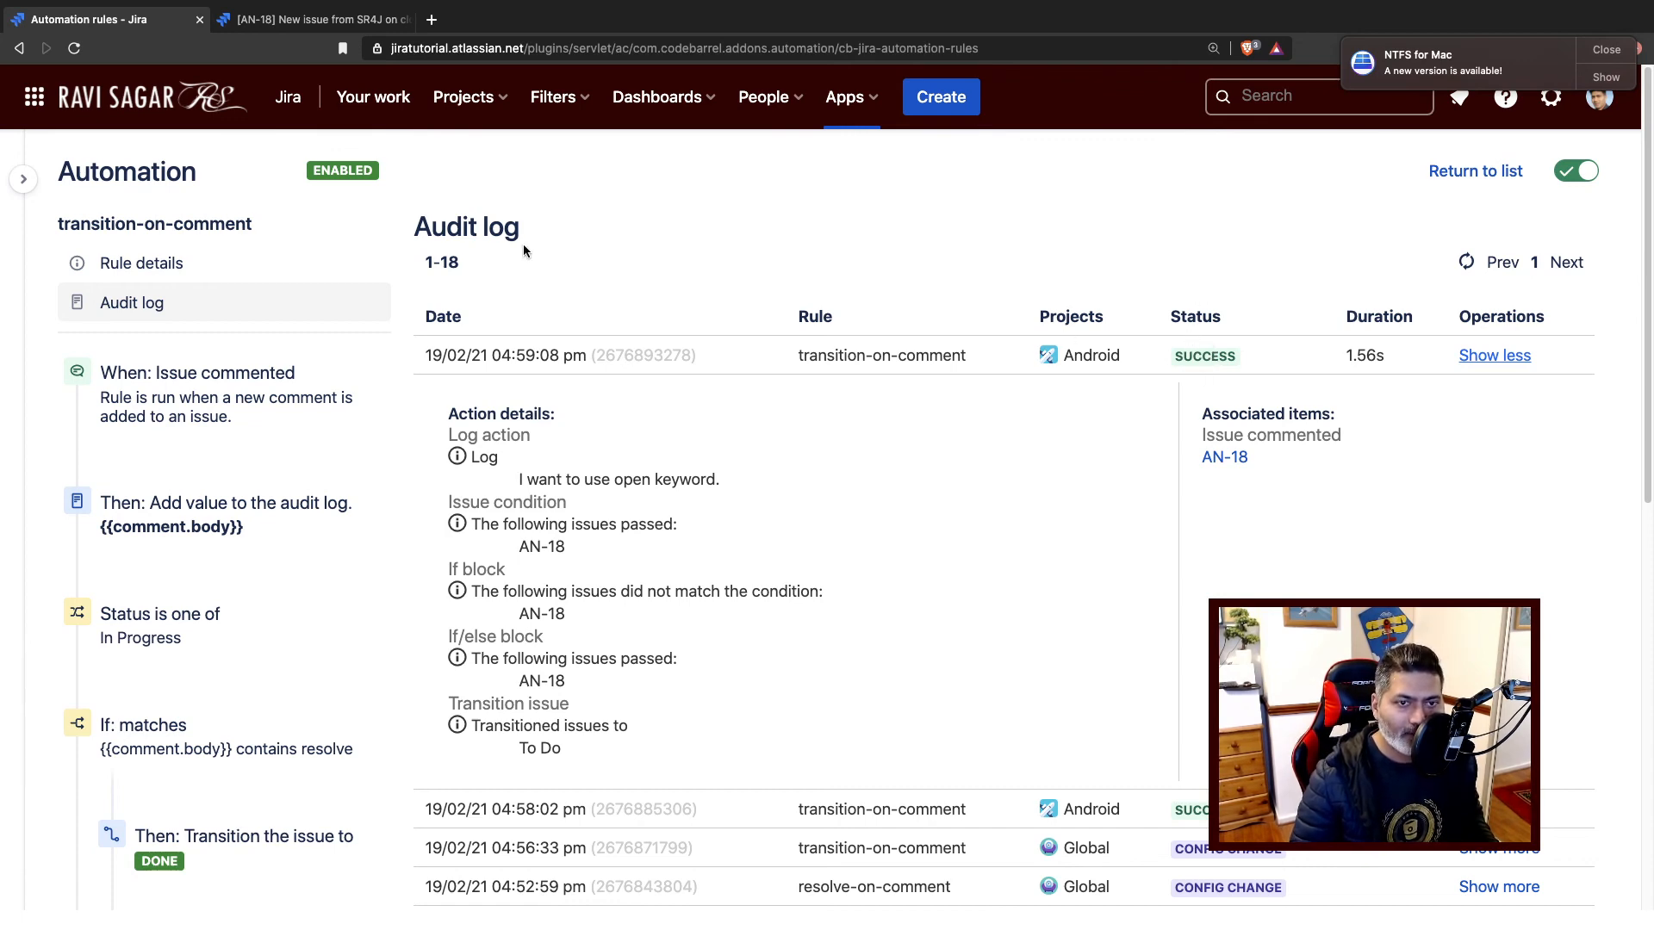
# Step: Return to issue AN-18 and reload it to check its status after the open comment
pyautogui.click(328, 20)
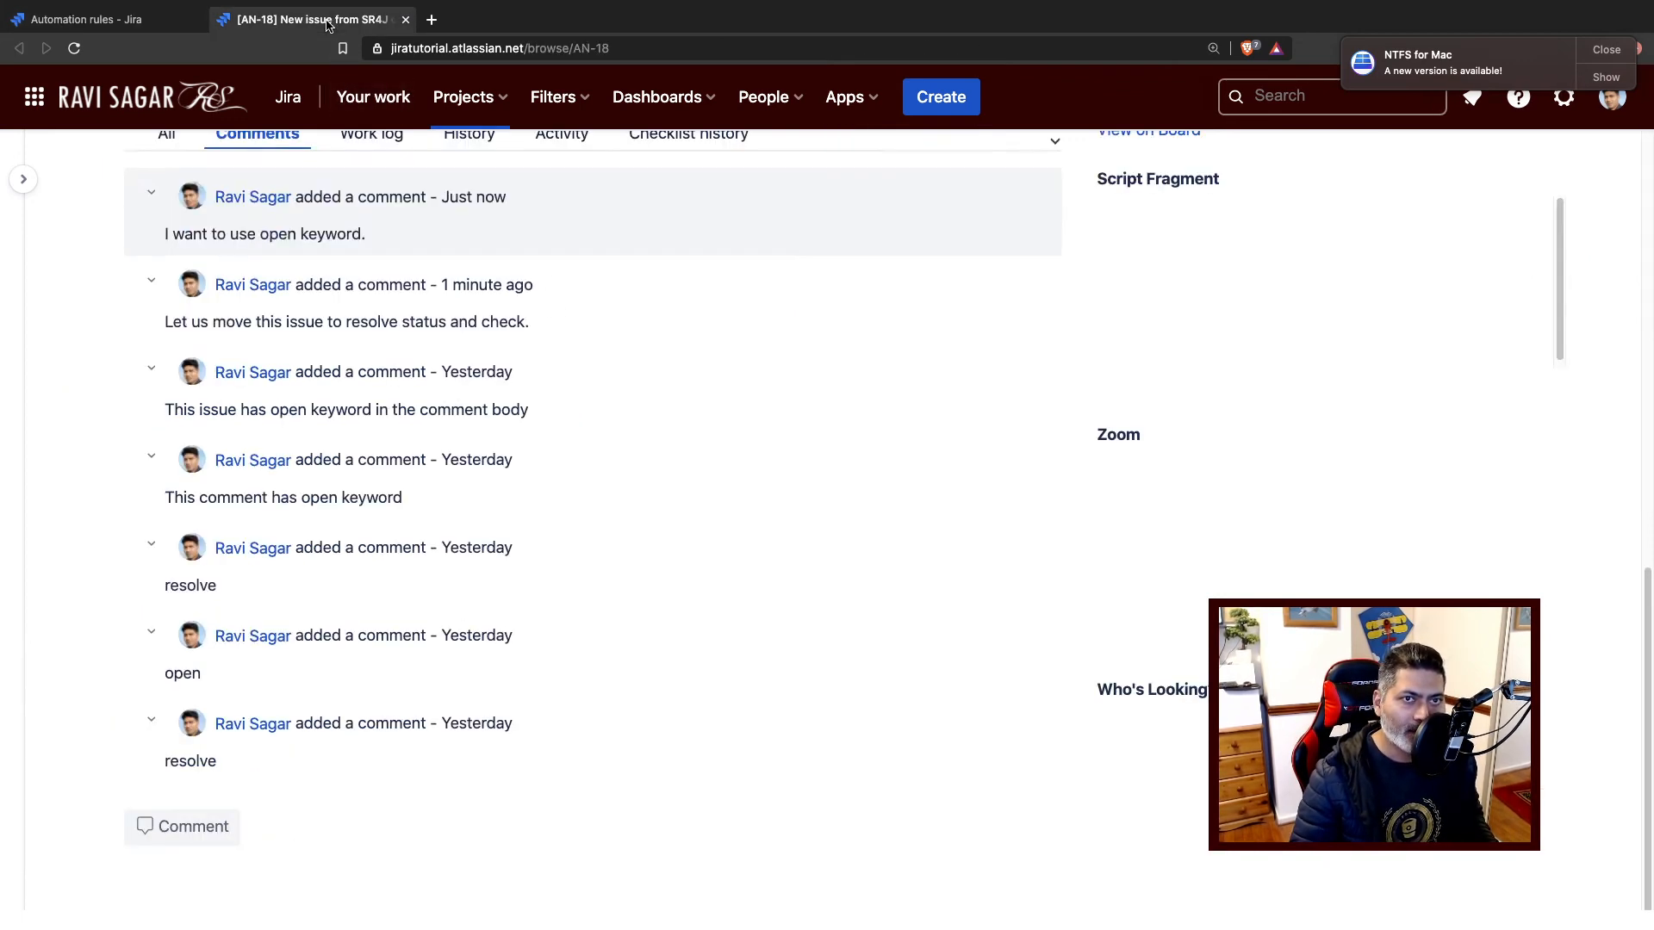
pyautogui.scroll(10, 443, 354)
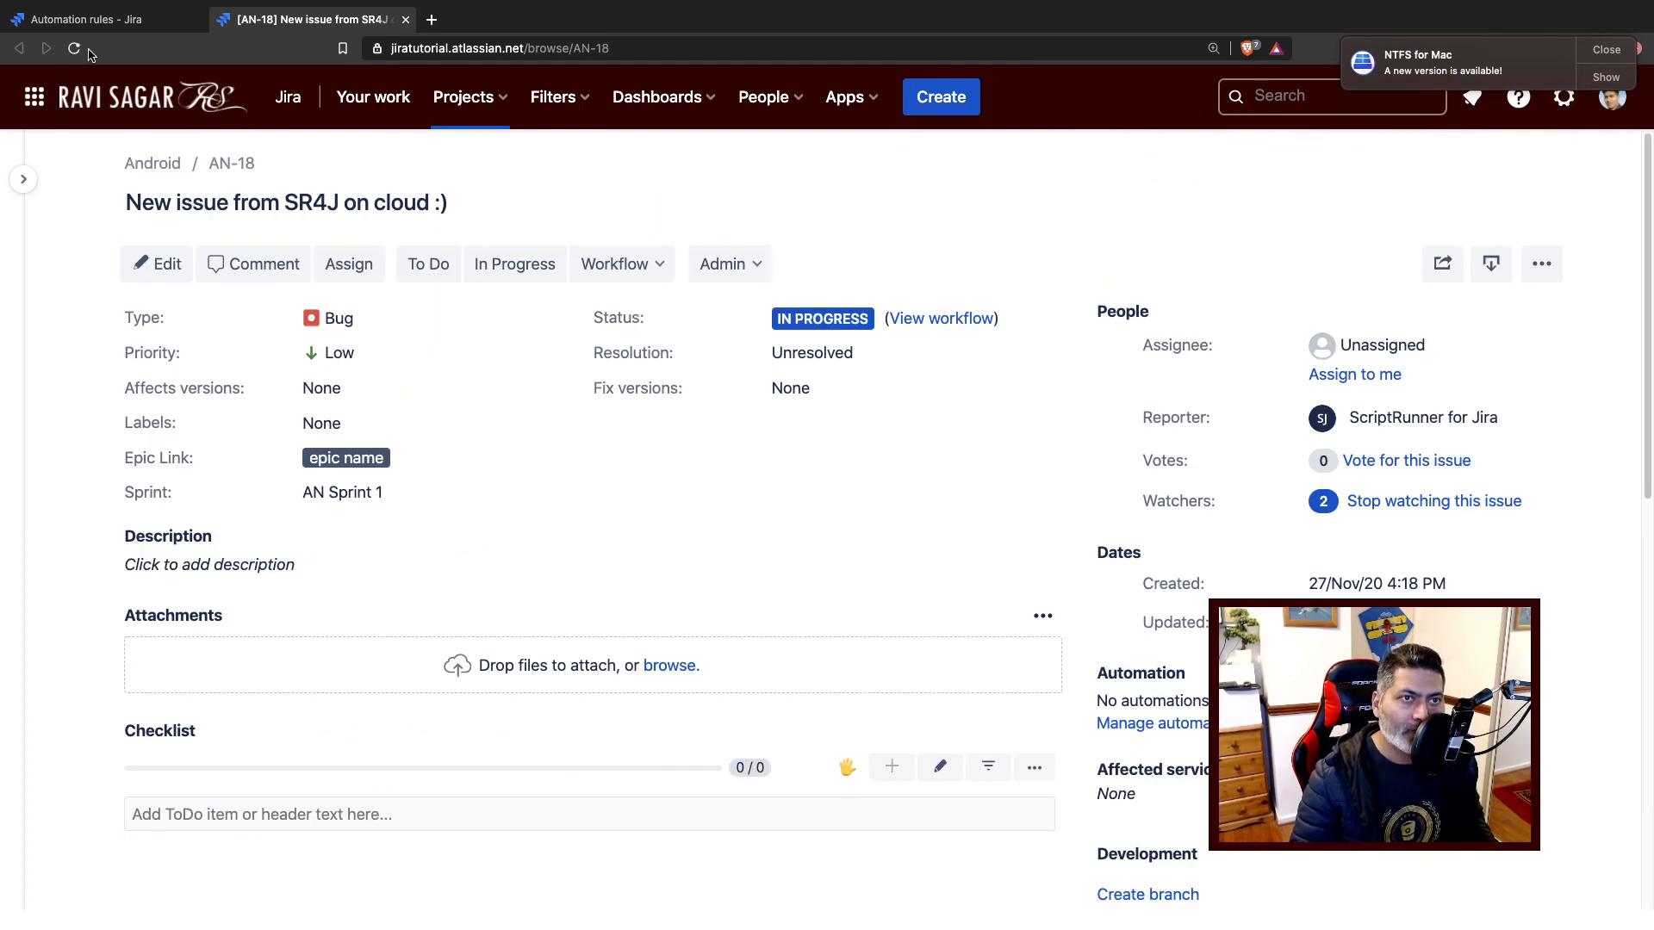
pyautogui.click(76, 51)
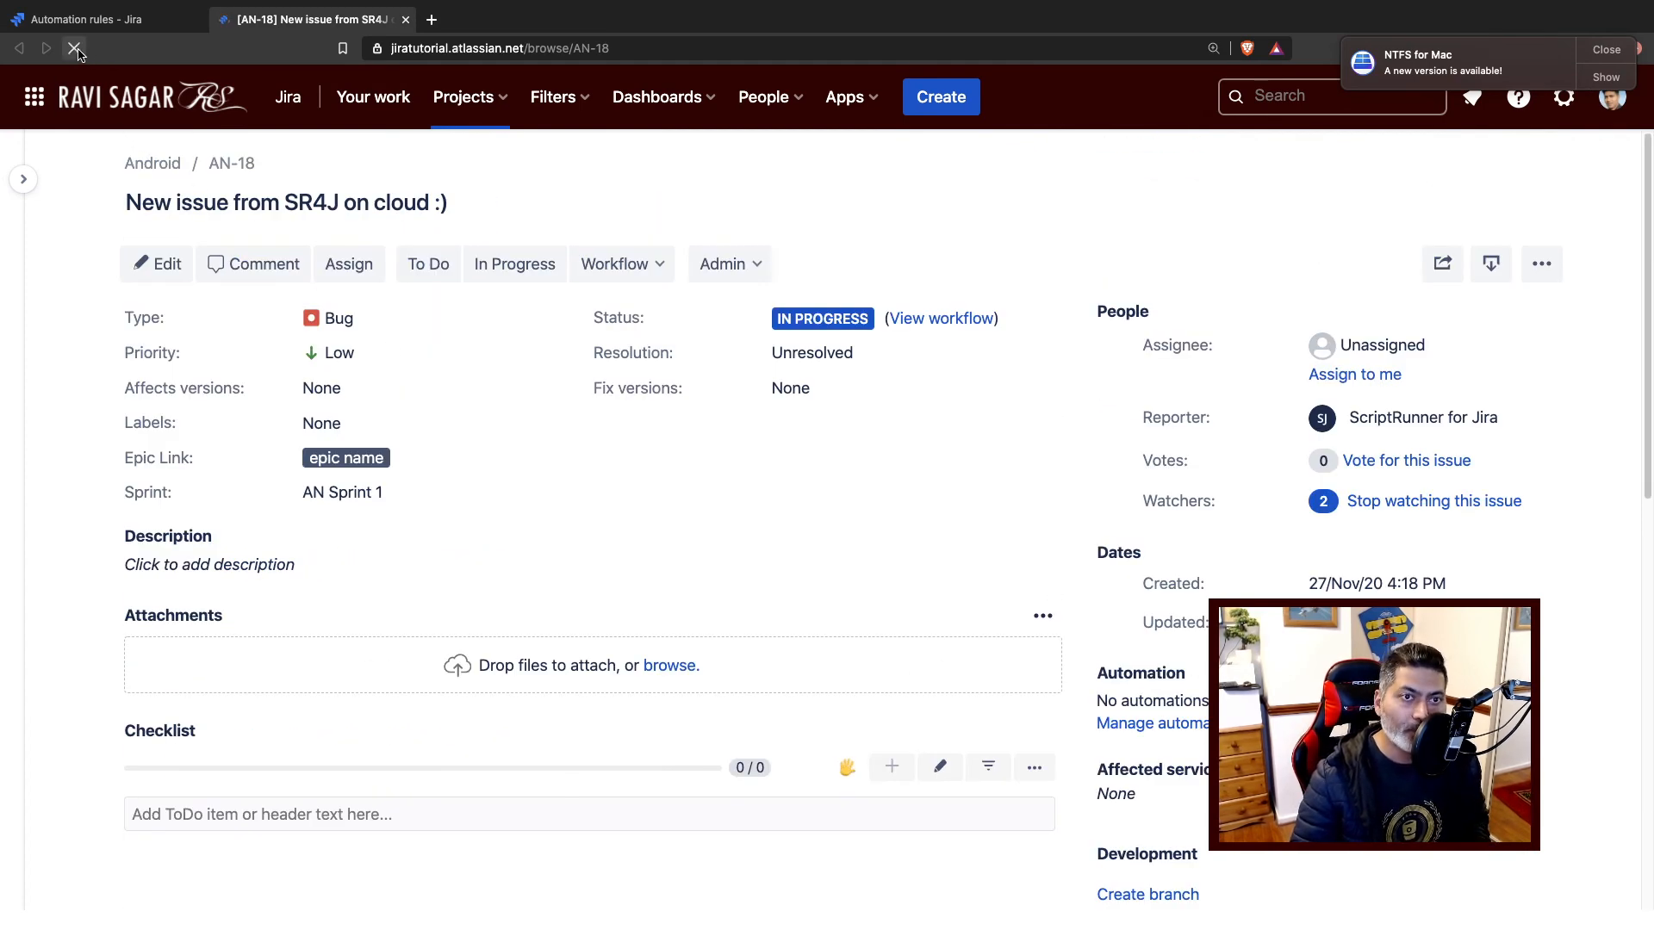